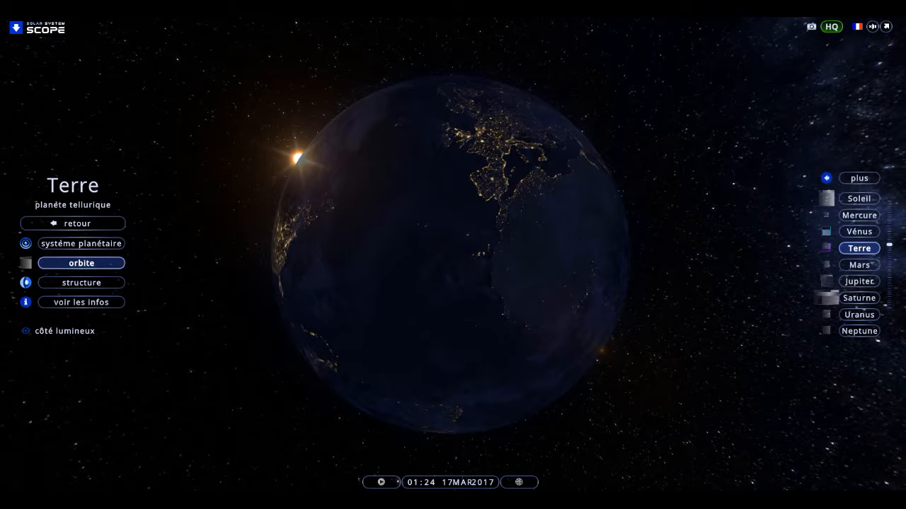
Rotate the Earth globe to examine the city lights on its night side and the continents and oceans on its sunlit side.
drag(463, 283, 702, 261)
drag(483, 311, 676, 310)
drag(405, 304, 647, 292)
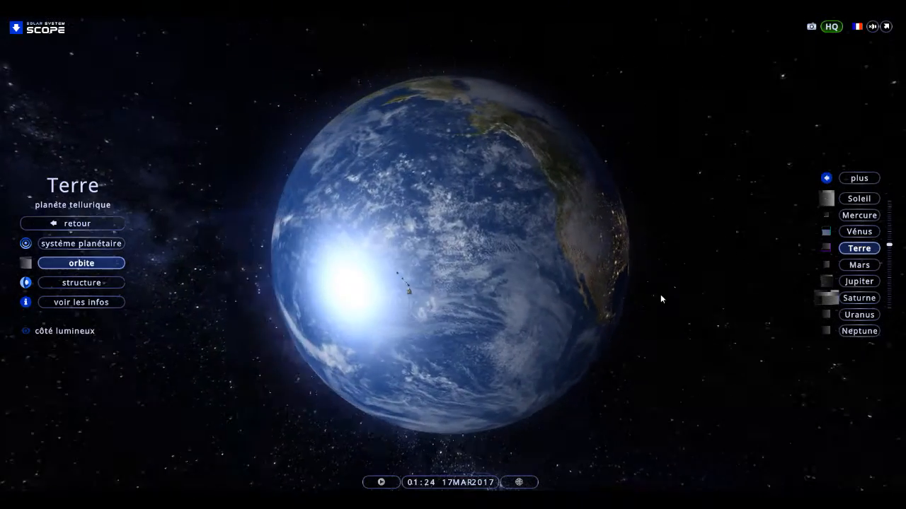
drag(503, 304, 682, 424)
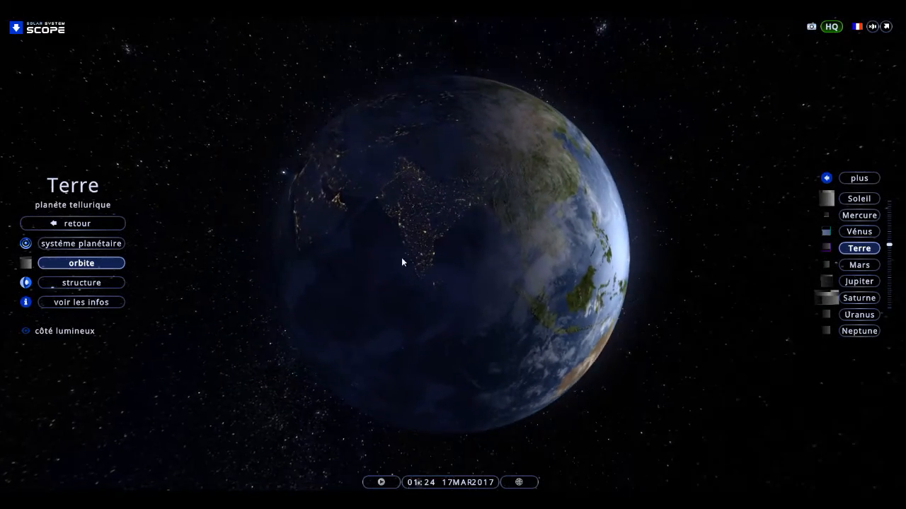
drag(404, 259, 226, 180)
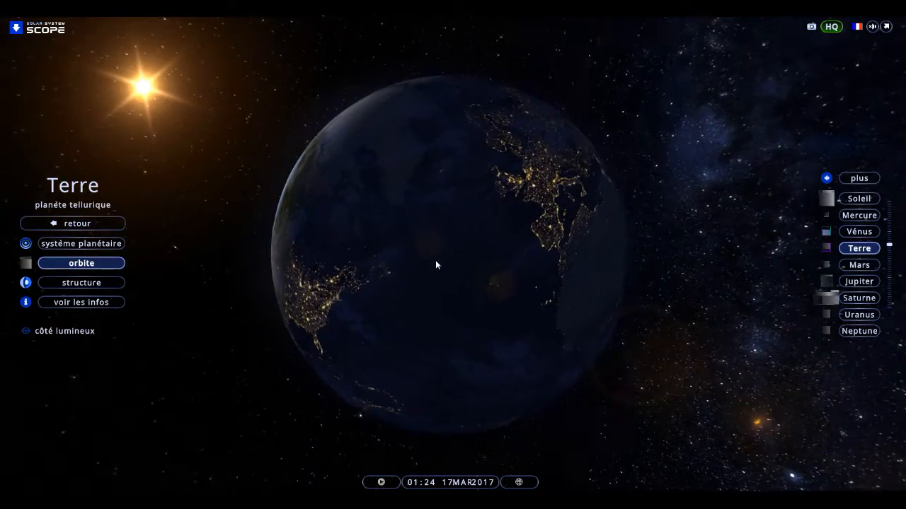
drag(435, 266, 384, 276)
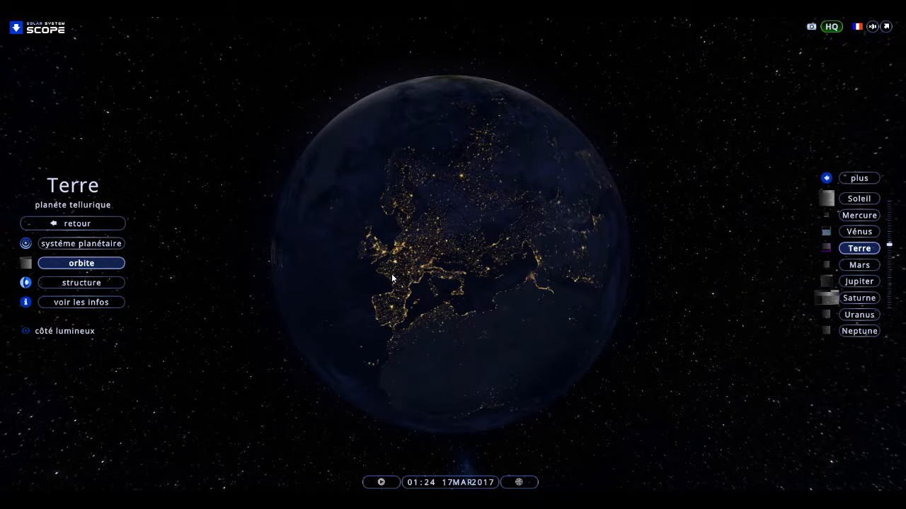
drag(452, 242, 587, 297)
drag(422, 230, 621, 80)
drag(357, 238, 490, 190)
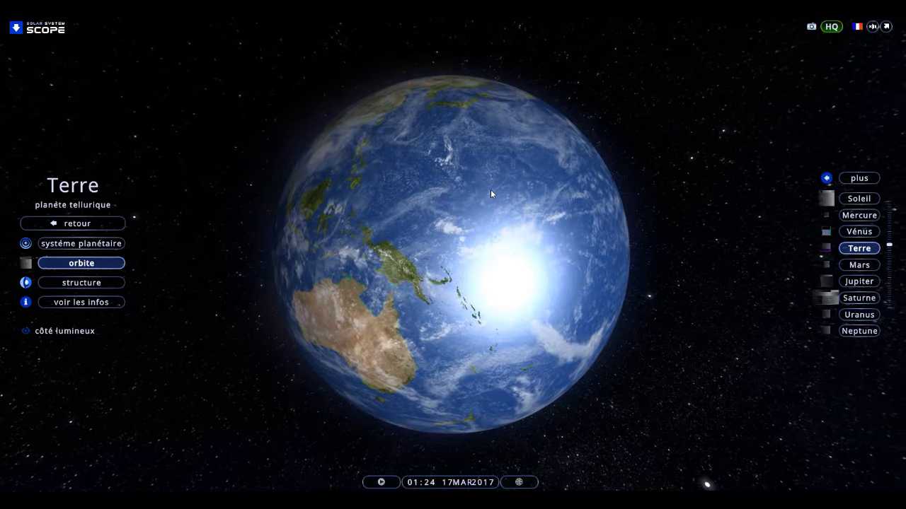
Leave the Earth view for the heliocentric model and examine the planets' positions around the Sun from several angles.
click(82, 227)
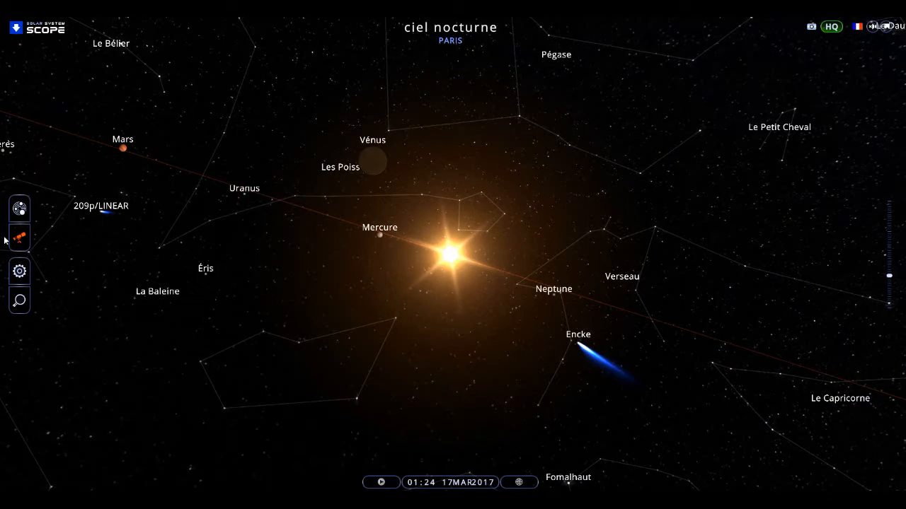
click(20, 210)
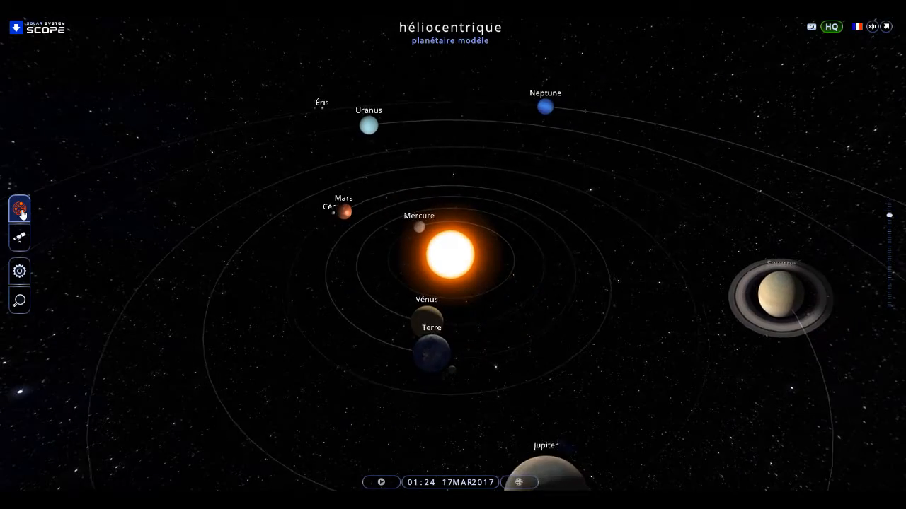
drag(474, 380, 316, 338)
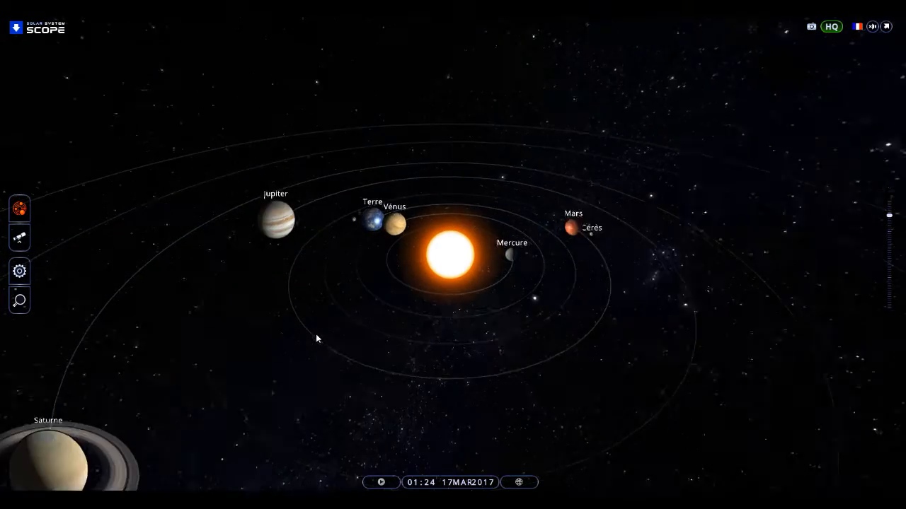
drag(703, 310, 582, 305)
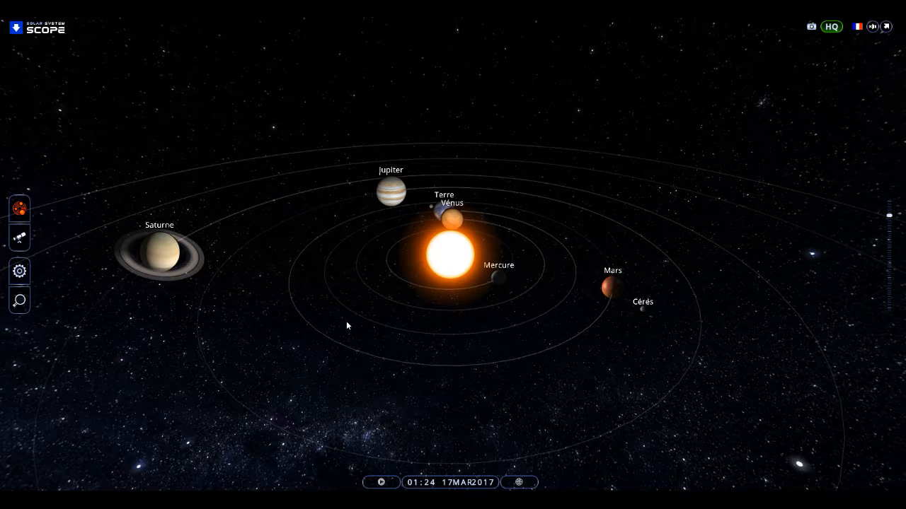
drag(278, 332, 667, 351)
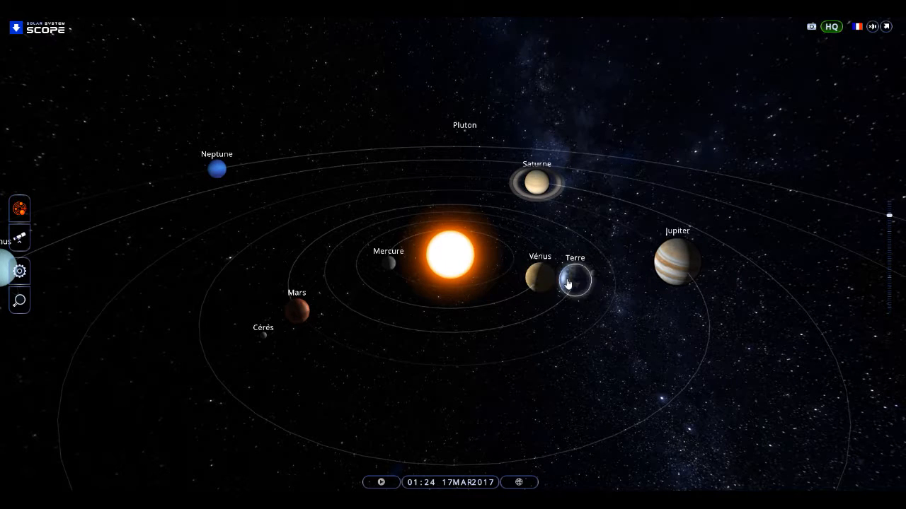
drag(690, 314, 769, 318)
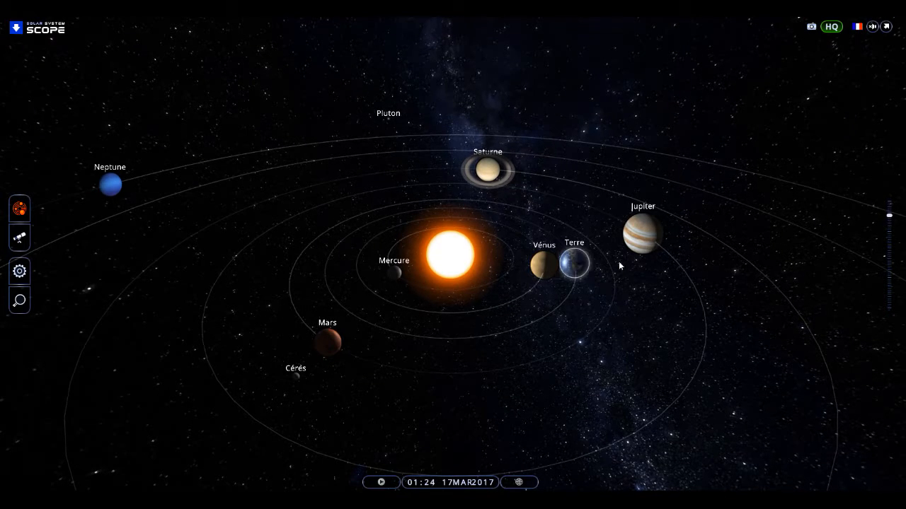
drag(540, 326, 722, 297)
drag(400, 341, 638, 336)
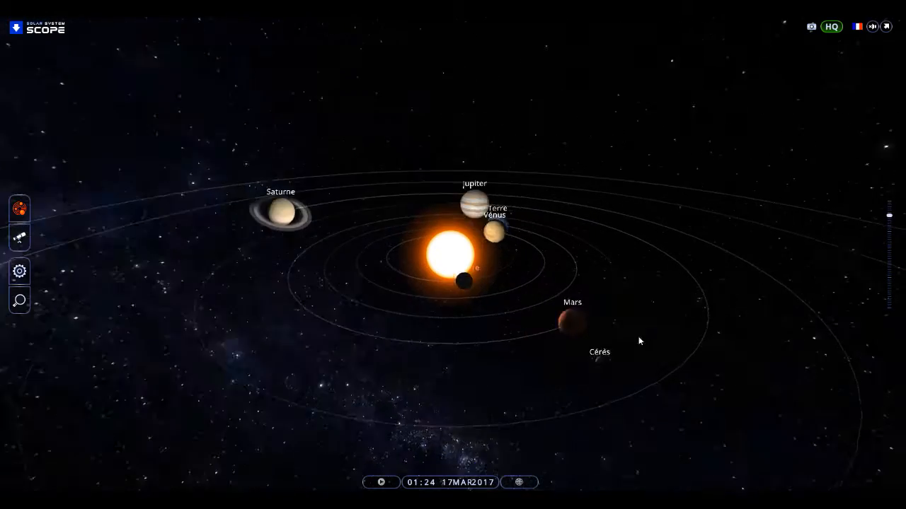
drag(593, 331, 629, 330)
drag(301, 334, 608, 339)
drag(266, 344, 656, 365)
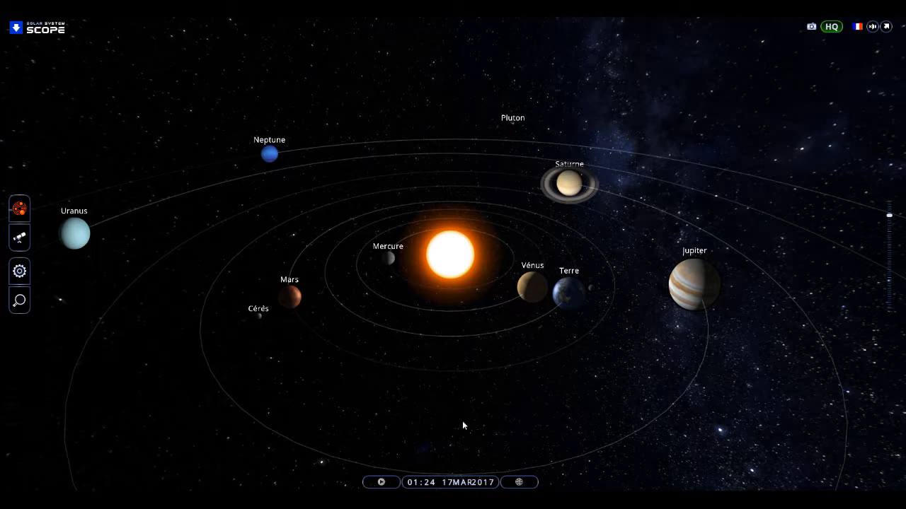
Show the night sky from Paris and examine the Sun, the planets along the ecliptic and the constellations near the north-west horizon.
click(19, 239)
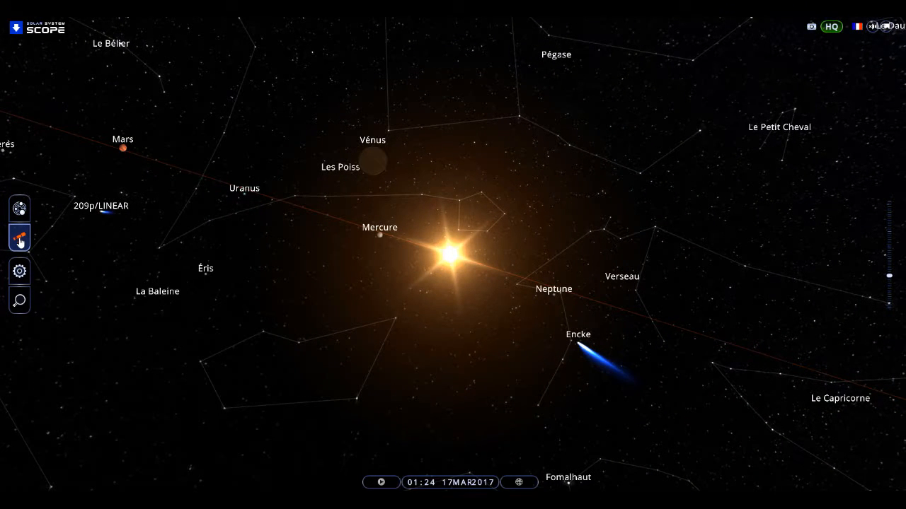
mouse_move(474, 286)
mouse_down()
mouse_move(498, 275)
mouse_move(392, 186)
mouse_move(329, 168)
mouse_move(271, 271)
mouse_move(277, 311)
mouse_move(328, 326)
mouse_move(360, 324)
mouse_move(397, 270)
mouse_up()
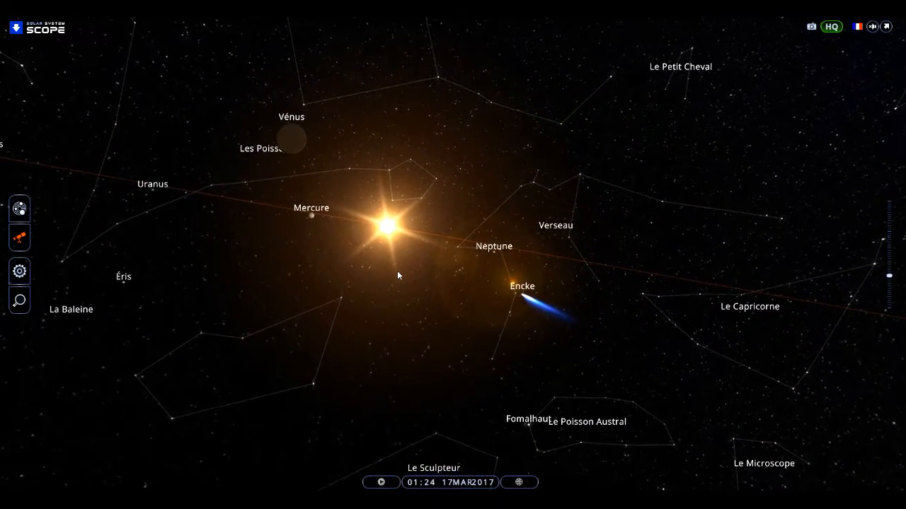
drag(398, 274, 382, 320)
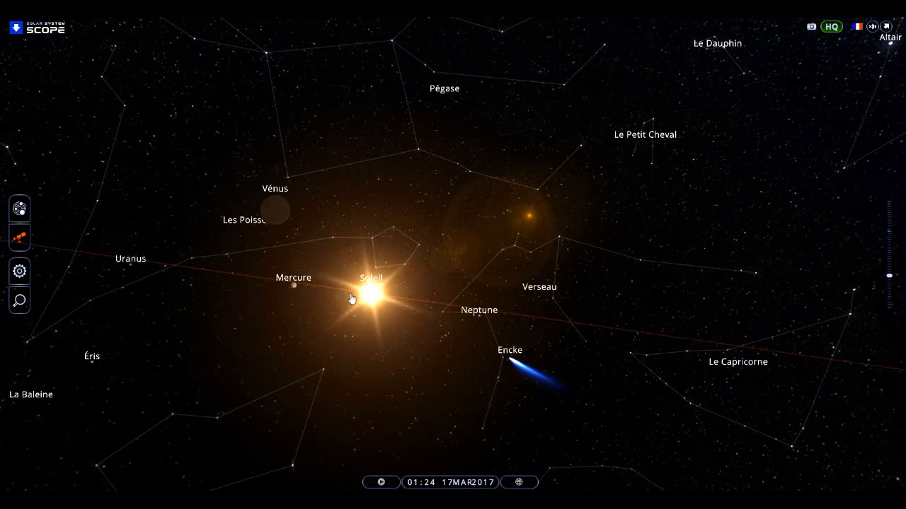
drag(255, 301, 453, 386)
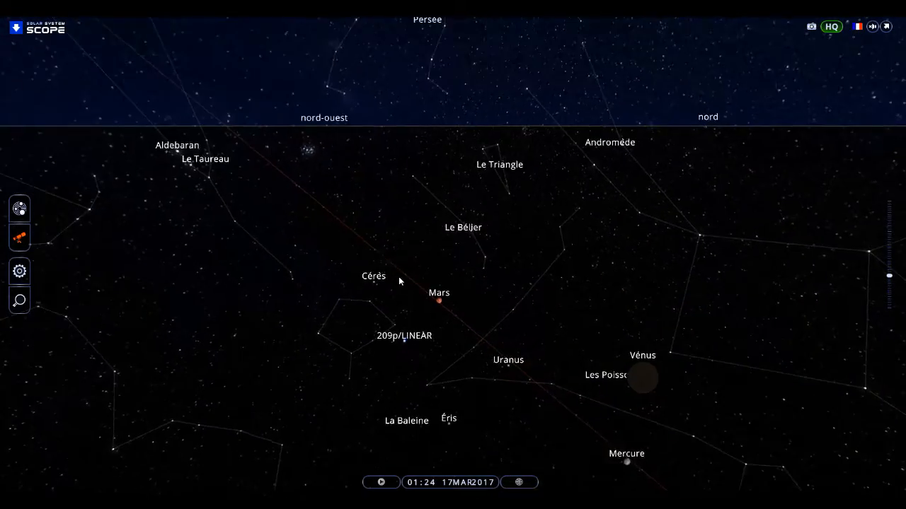
drag(384, 269, 461, 327)
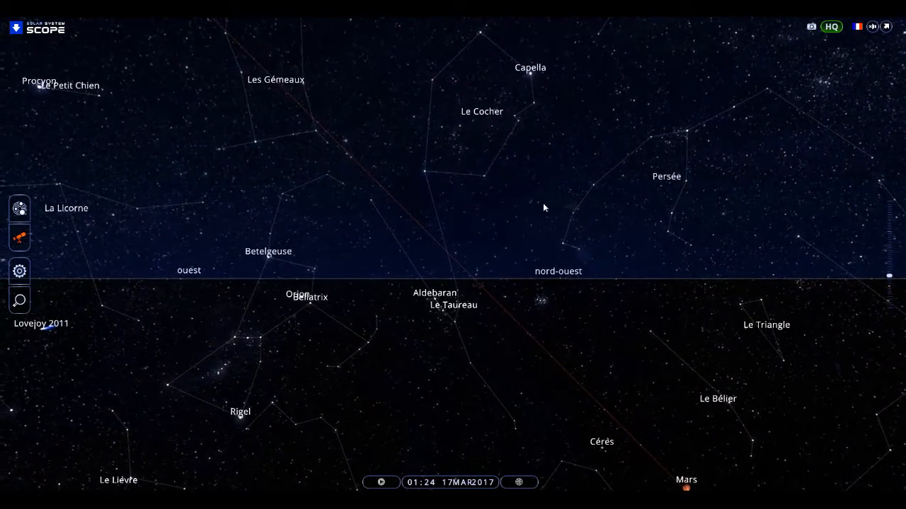
drag(530, 172, 640, 208)
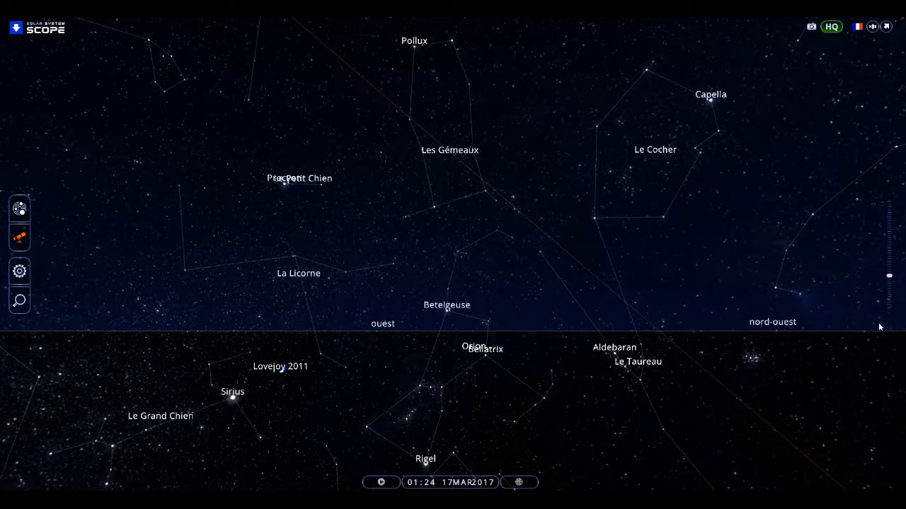
drag(521, 296, 529, 258)
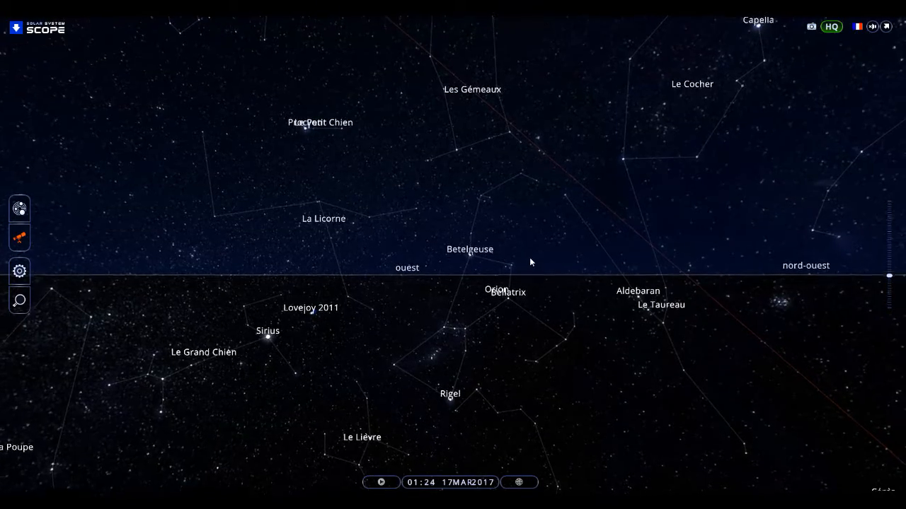
drag(798, 355, 291, 123)
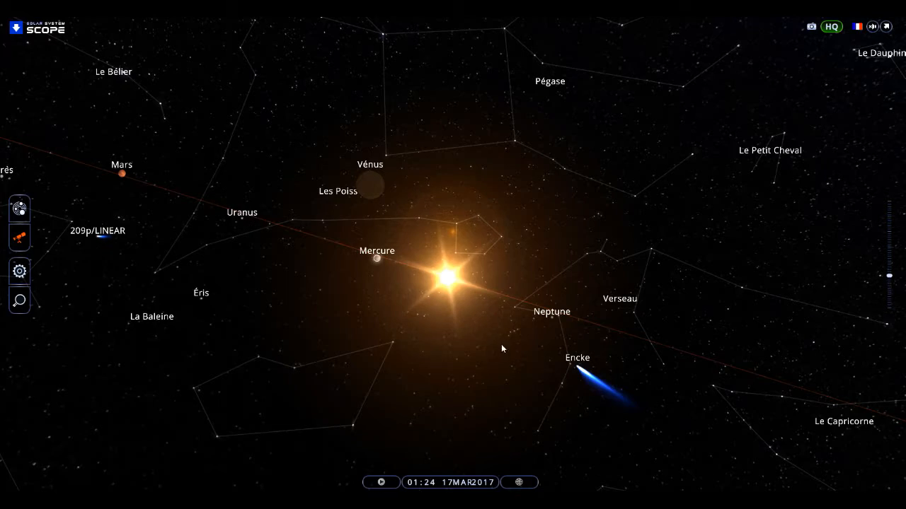
drag(503, 344, 441, 289)
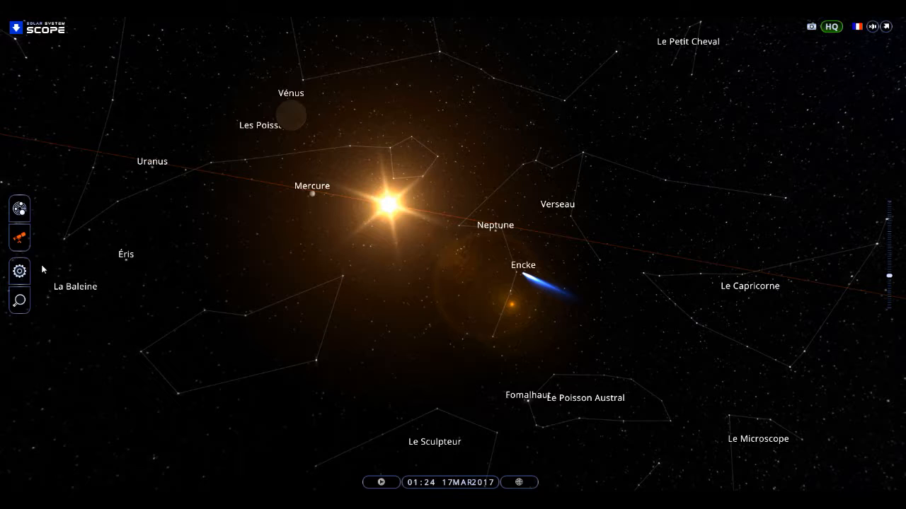
Compare the heliocentric model with the night sky, surveying the sky from the Sun past Mars to the north-west horizon.
click(21, 215)
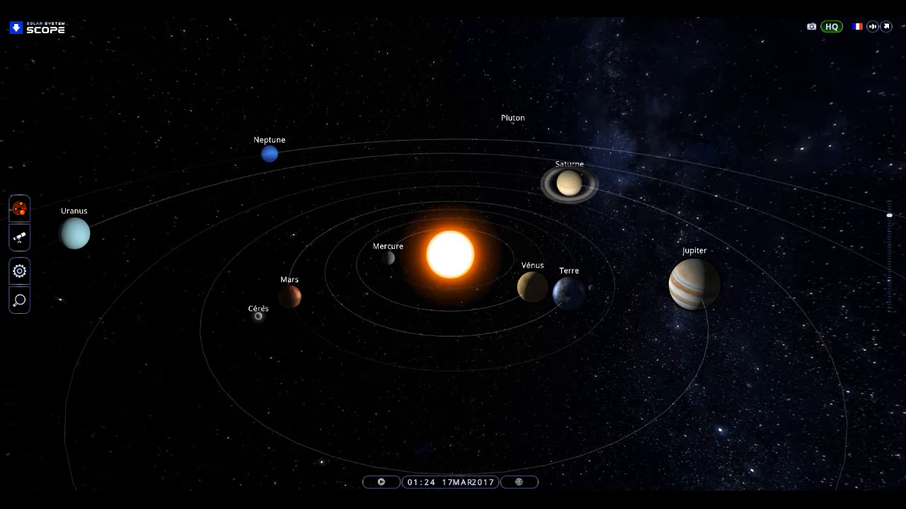
click(21, 237)
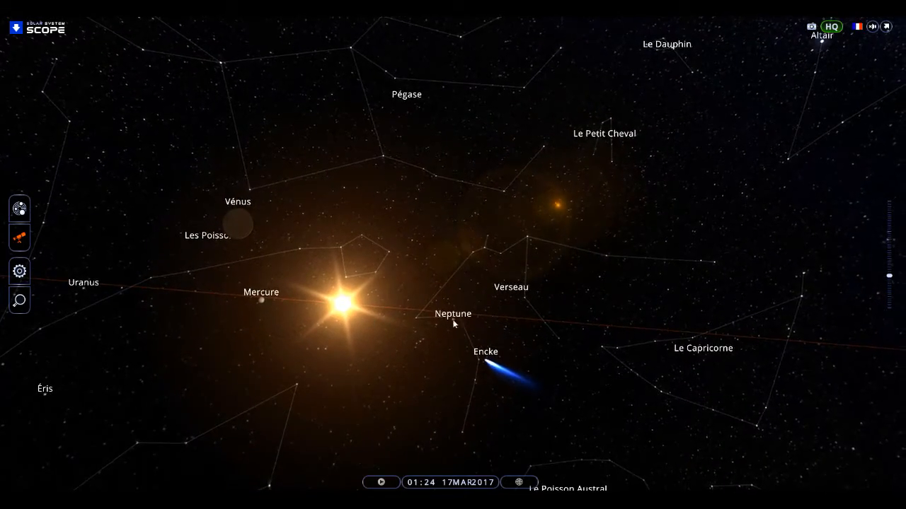
drag(210, 322, 579, 449)
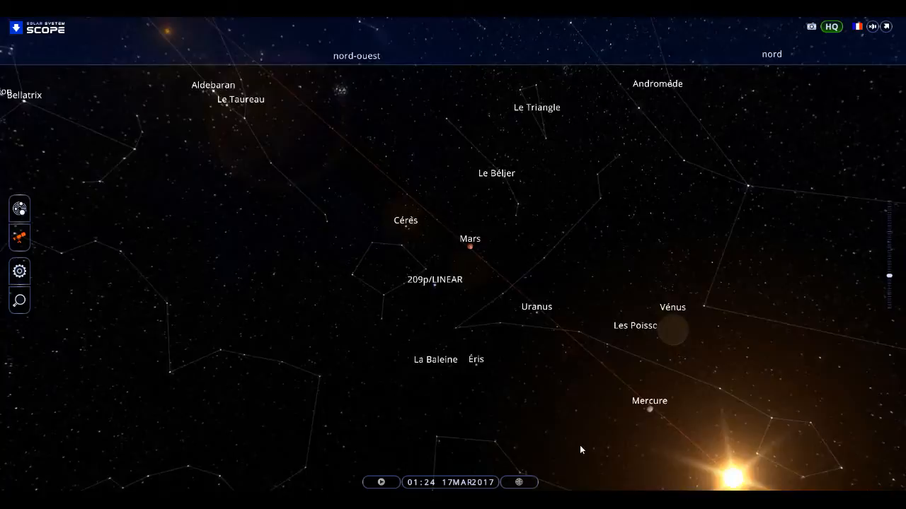
drag(308, 202, 386, 361)
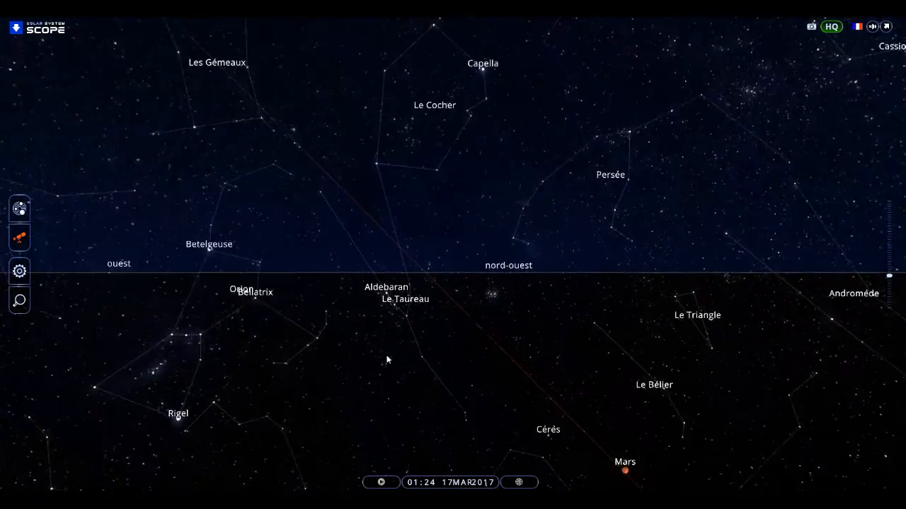
drag(597, 184, 593, 78)
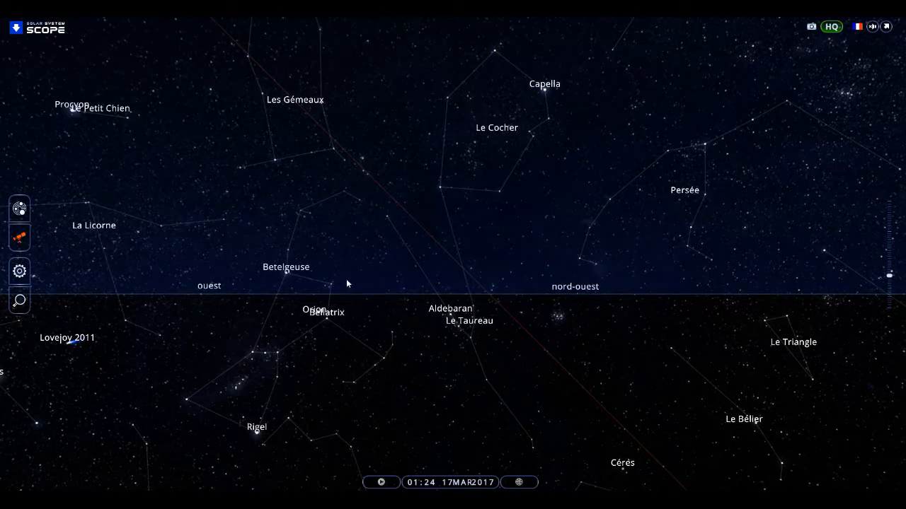
Examine the constellations along the western horizon, from Le Taureau and Orion to La Licorne and Le Grand Chien.
mouse_move(419, 233)
mouse_down()
mouse_move(447, 210)
mouse_move(431, 211)
mouse_move(429, 227)
mouse_move(446, 234)
mouse_move(435, 240)
mouse_up()
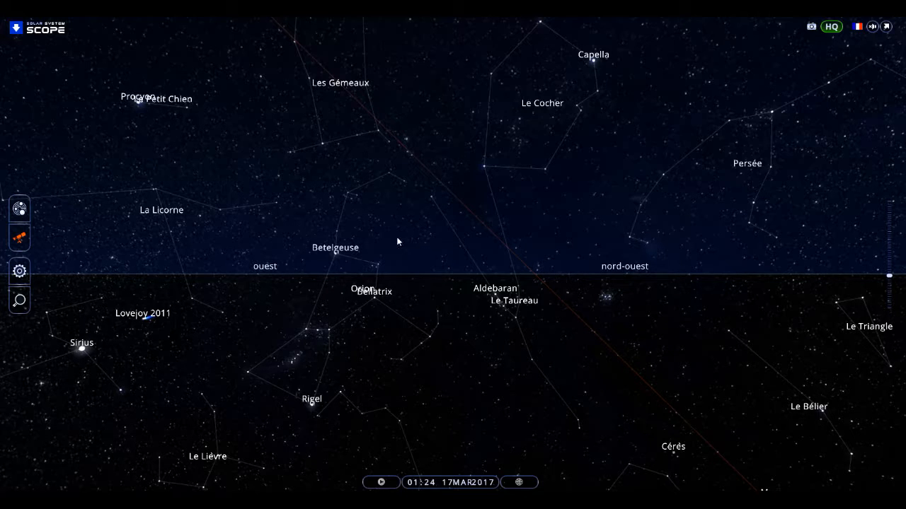
drag(420, 233, 471, 263)
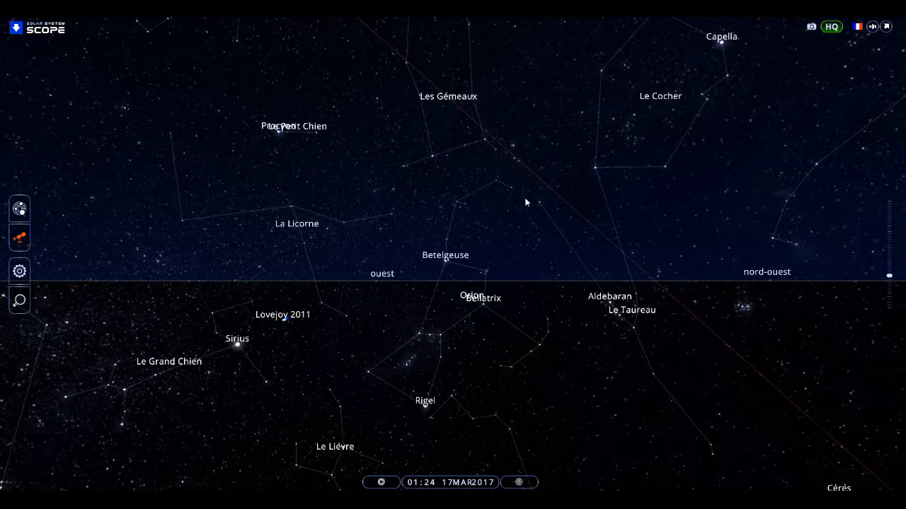
drag(520, 234, 549, 215)
drag(270, 273, 279, 252)
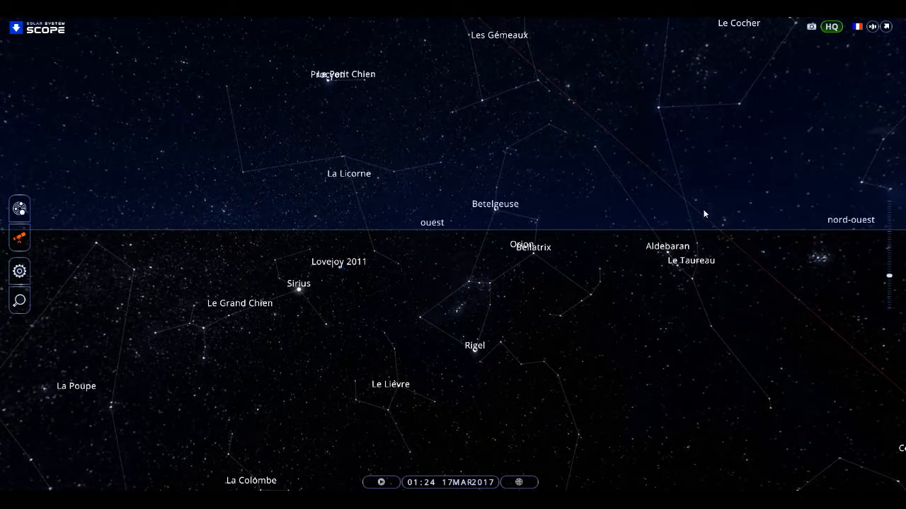
drag(704, 214, 706, 229)
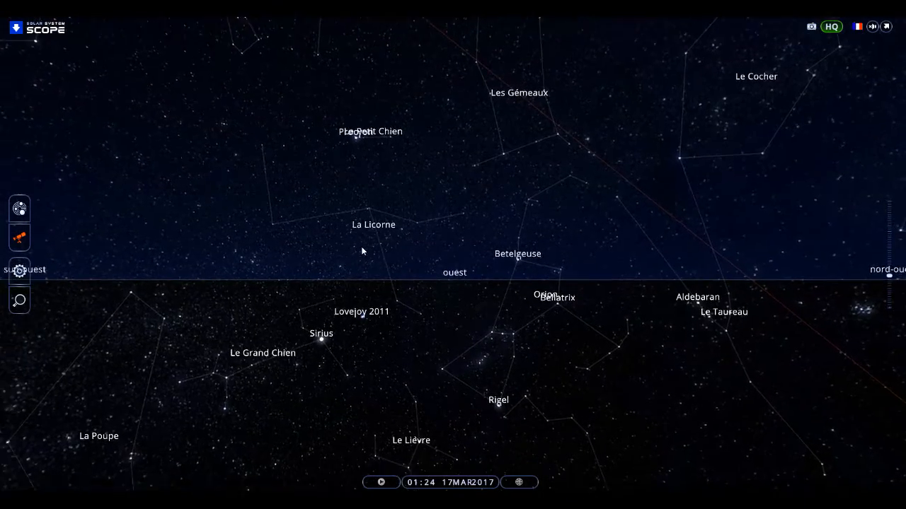
drag(697, 267, 693, 295)
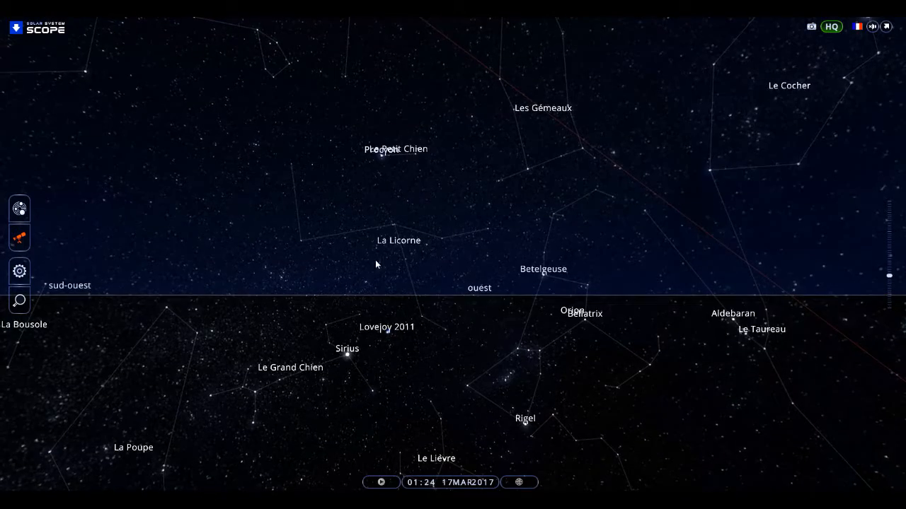
drag(314, 263, 328, 248)
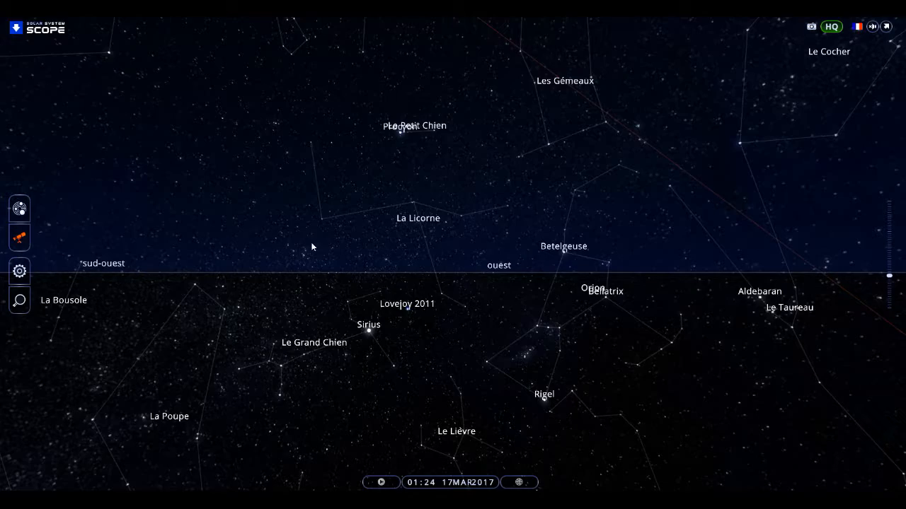
drag(330, 251, 587, 250)
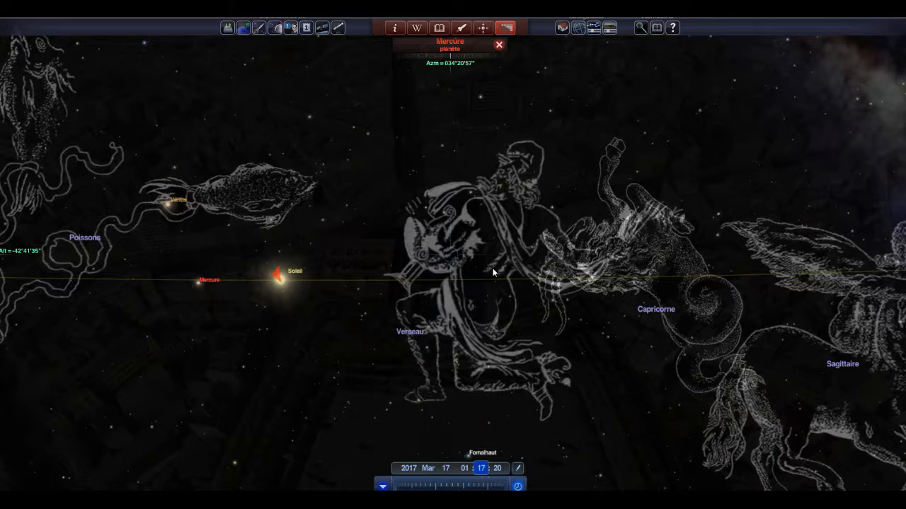
Examine the illustrated constellations along the ecliptic, from Verseau and Capricorne through Poissons, Taureau and Gémeaux to Lion.
mouse_move(431, 306)
mouse_down()
mouse_move(490, 300)
mouse_move(481, 287)
mouse_move(417, 313)
mouse_up()
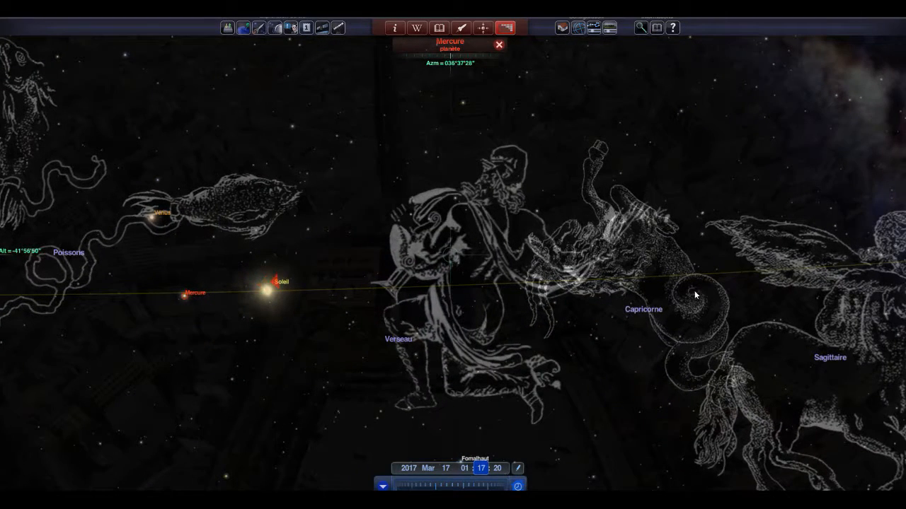
drag(488, 296, 814, 382)
drag(486, 233, 619, 364)
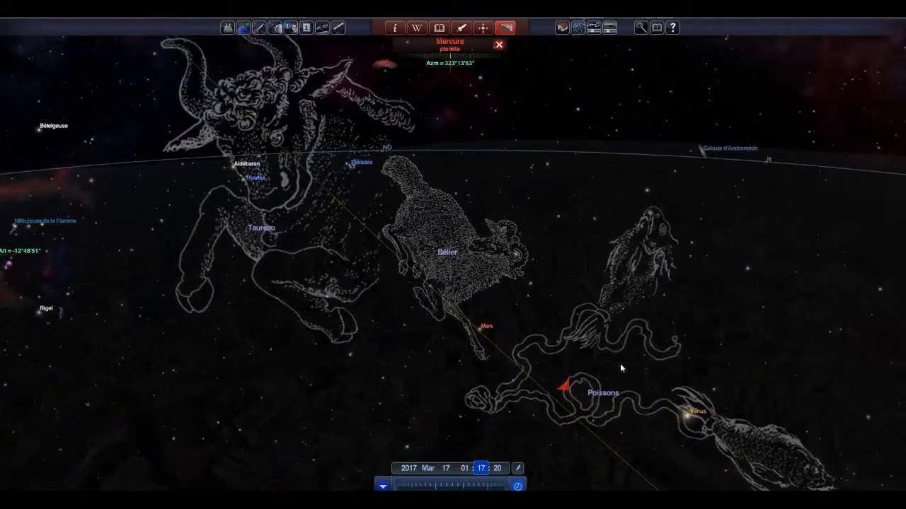
drag(317, 214, 483, 384)
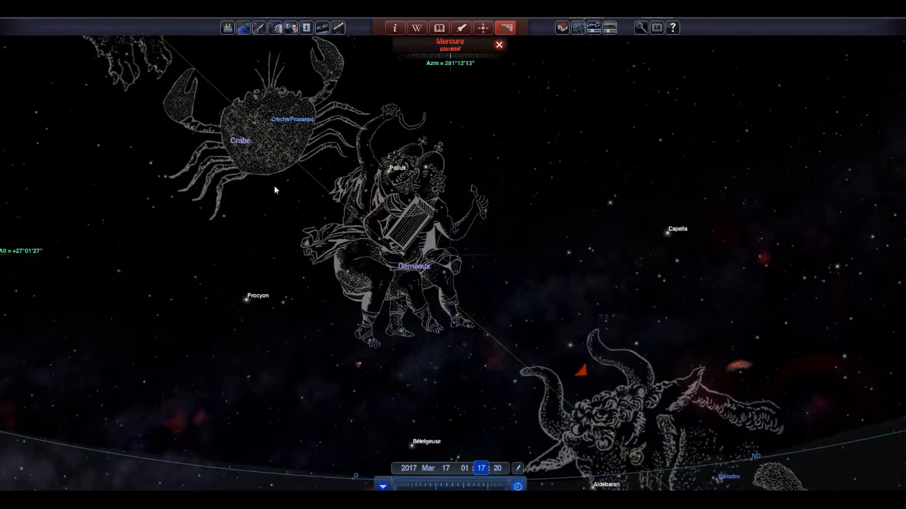
drag(531, 280, 700, 391)
drag(361, 232, 380, 226)
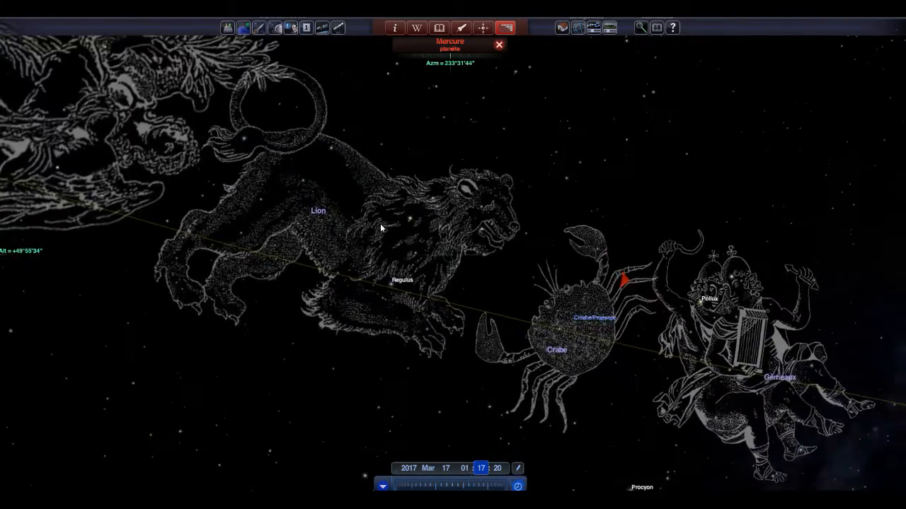
drag(342, 204, 288, 140)
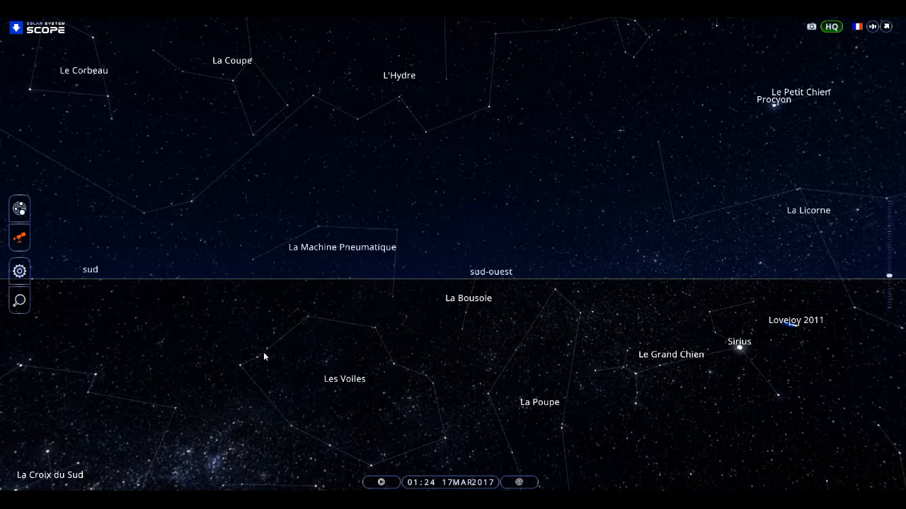
Switch to Solar System Scope and compare the constellations along the horizon from the south-west to the north-west.
drag(580, 143, 537, 196)
drag(541, 377, 180, 341)
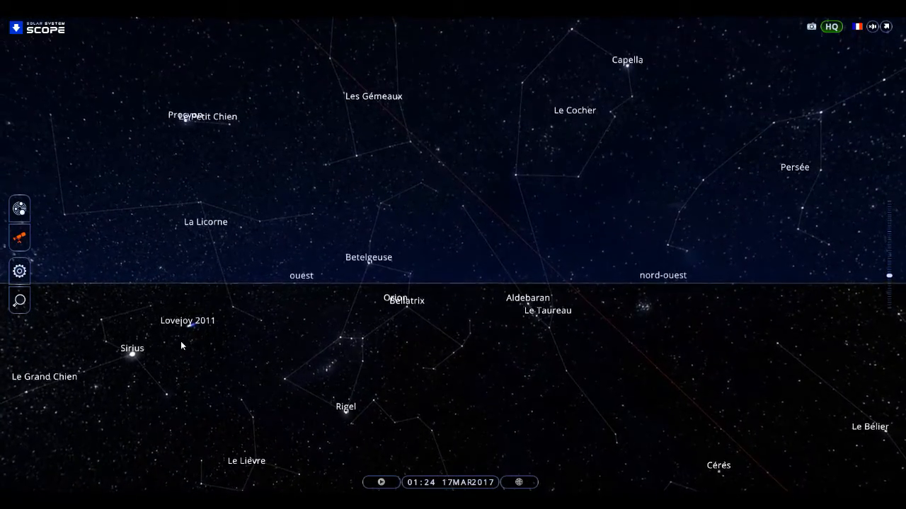
drag(644, 238, 493, 269)
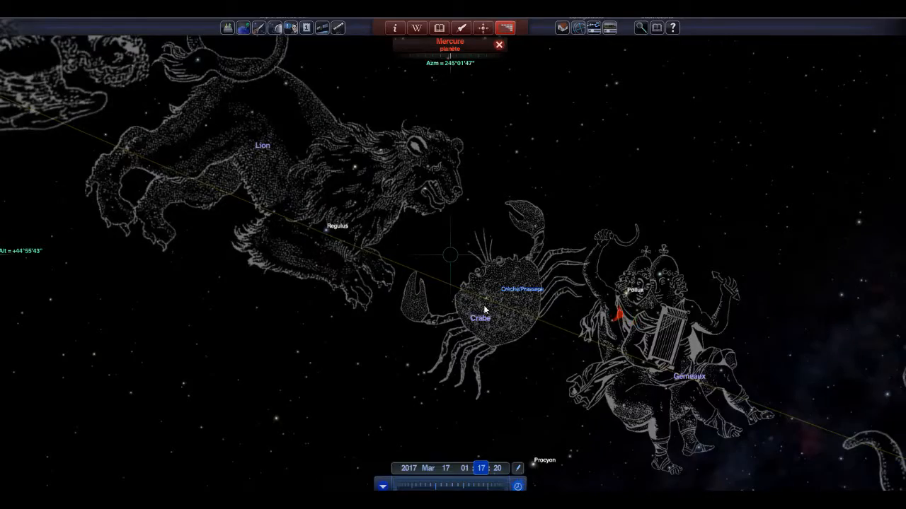
Return to the illustrated sky, follow the ecliptic from Crabe through Lion to Vierge, and examine Jupiter near Spica up close.
drag(341, 278, 564, 388)
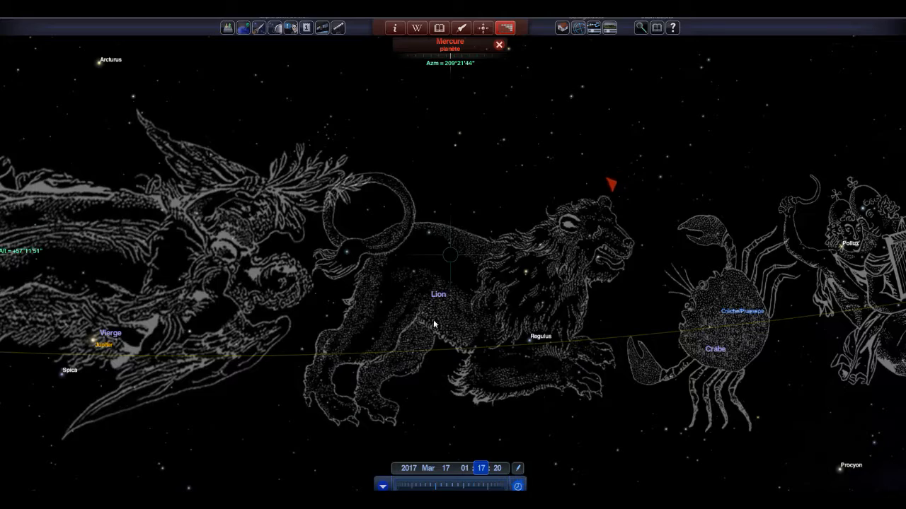
drag(135, 349, 360, 238)
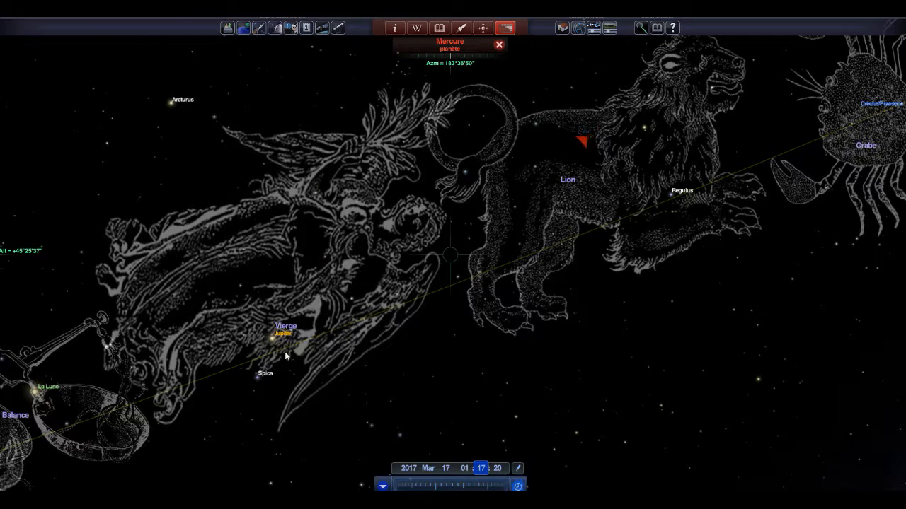
drag(2, 250, 11, 224)
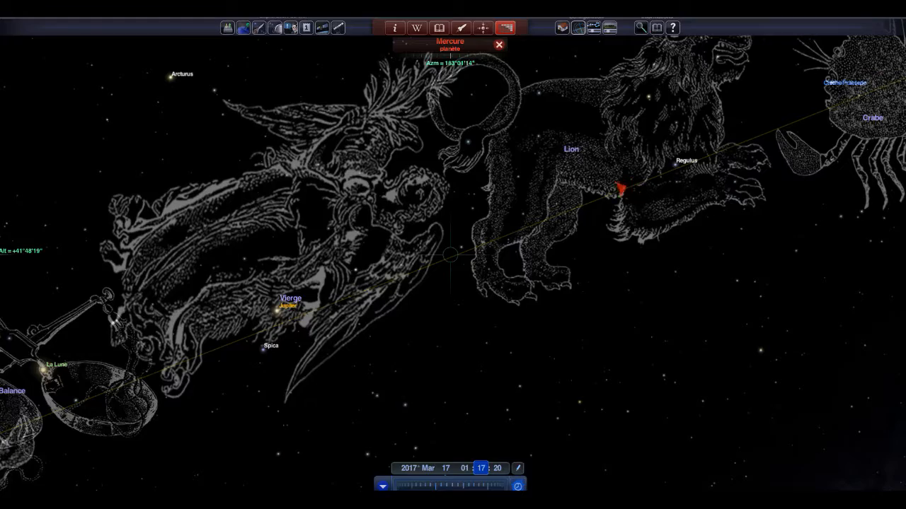
scroll(608, 191, up, 3)
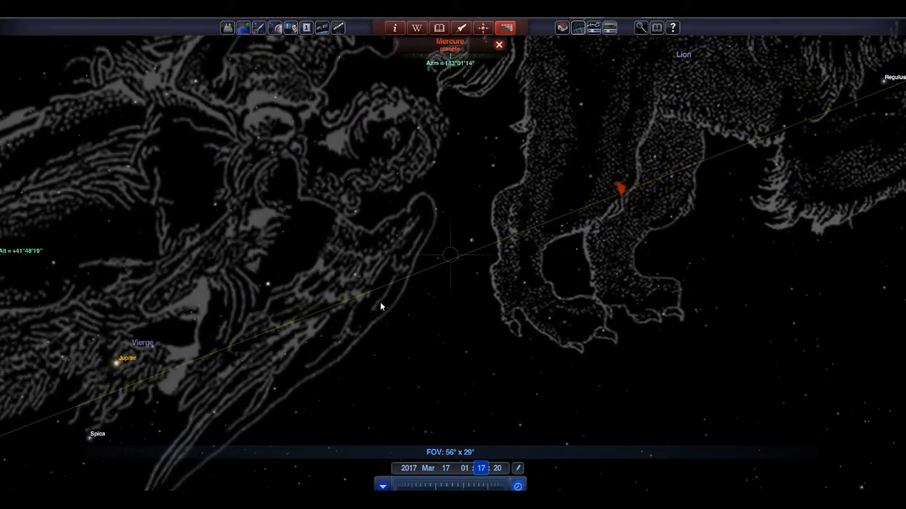
drag(351, 268, 480, 138)
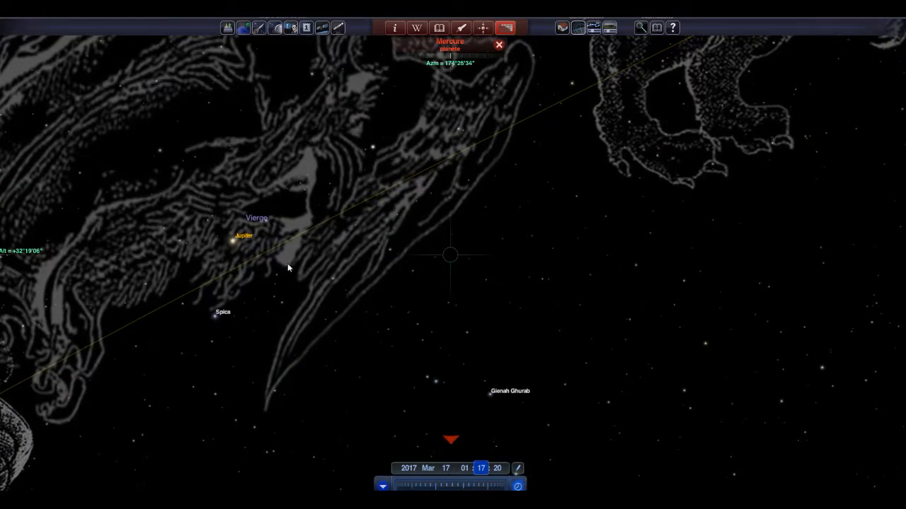
drag(580, 165, 554, 335)
drag(283, 196, 405, 168)
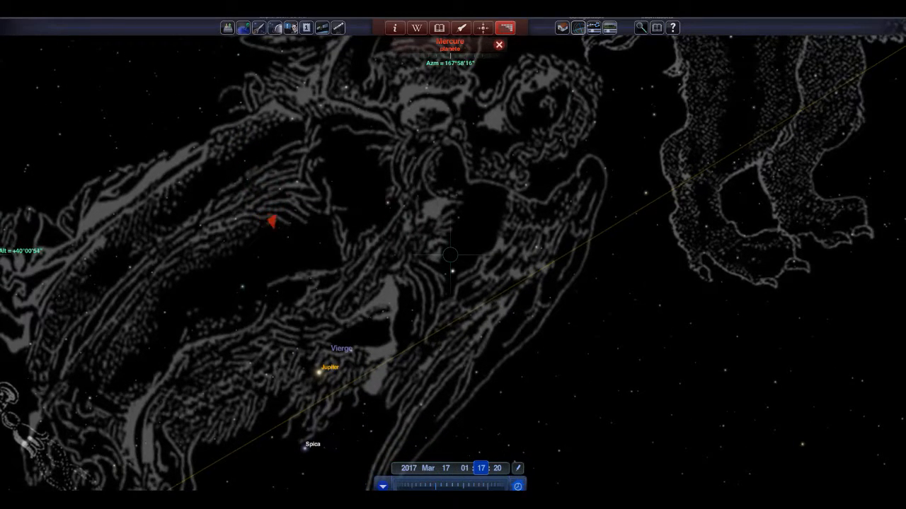
Survey the ecliptic from Vierge and Balance around to Mars, Vénus, Mercure and Soleil.
scroll(268, 221, down, 5)
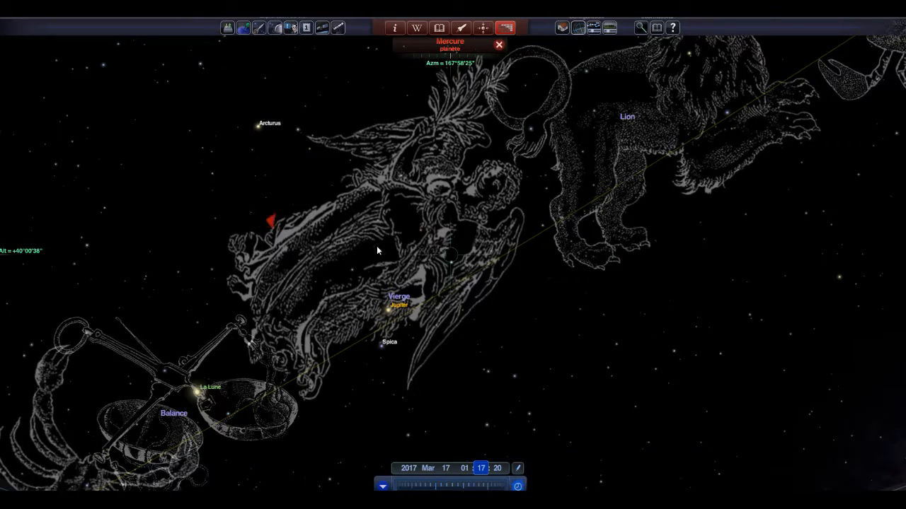
drag(369, 248, 852, 154)
drag(356, 337, 771, 166)
drag(362, 401, 739, 186)
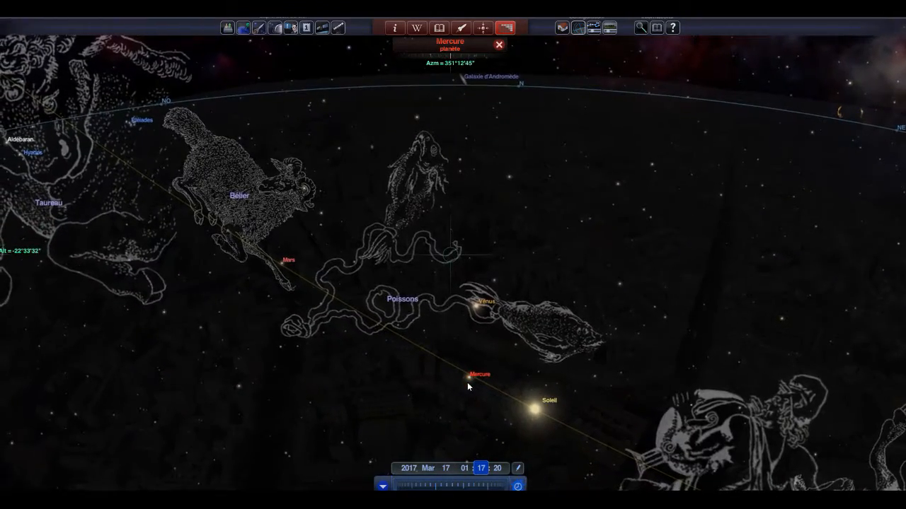
drag(570, 315, 529, 179)
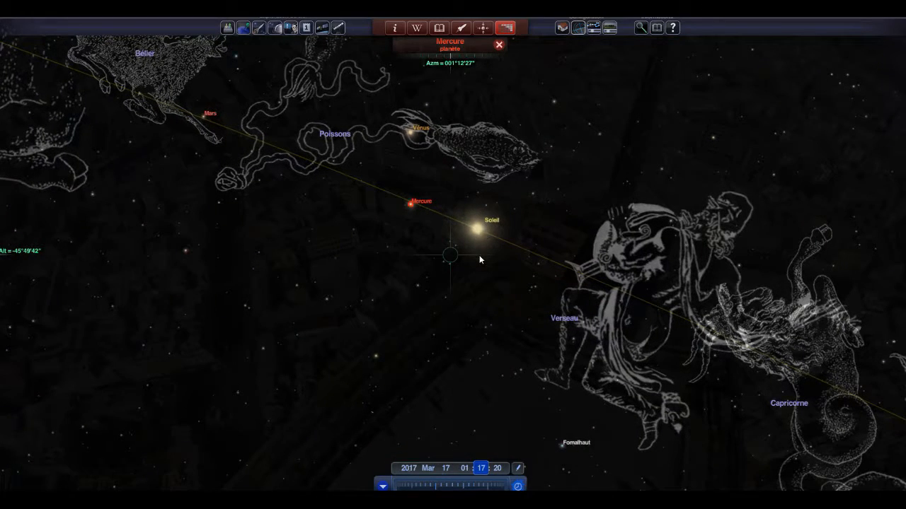
Select the Soleil and examine the constellations along the ecliptic from Verseau and Capricorne to Sagittaire and Scorpion.
click(491, 224)
drag(606, 226, 216, 302)
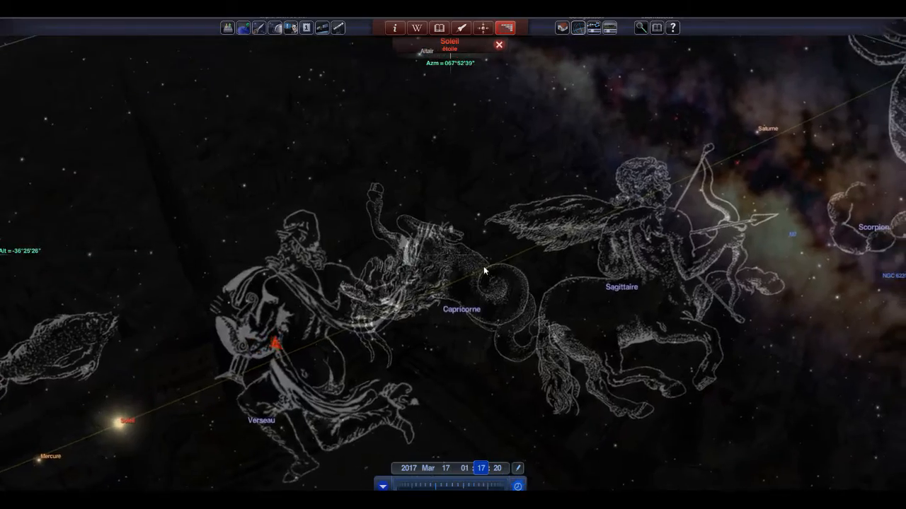
drag(682, 256, 353, 289)
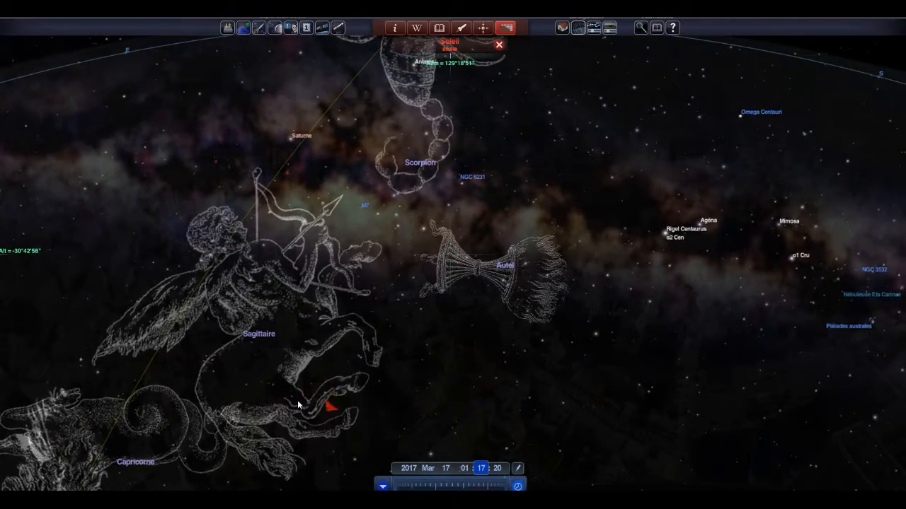
drag(537, 363, 374, 305)
Examine the sky below the horizon around Phoenix, Grand Chien and Dorade, returning to the Soleil between Verseau and Poissons.
key(space)
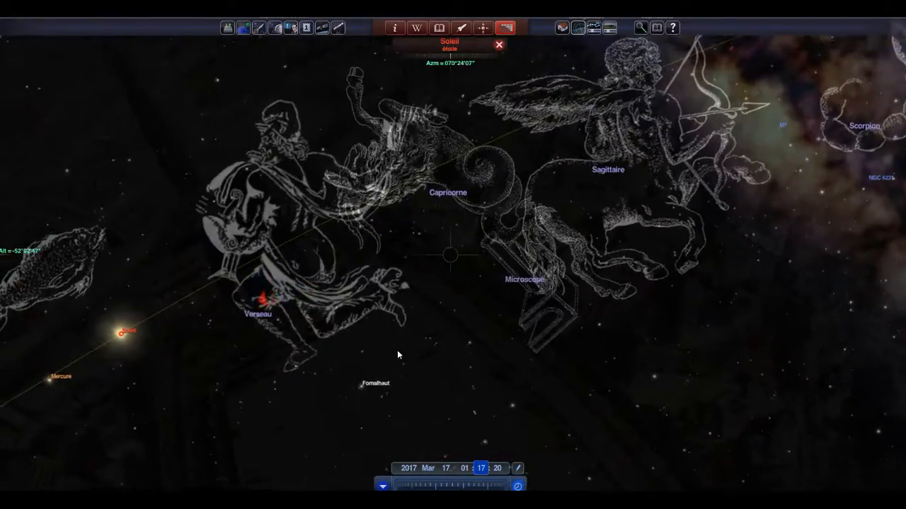
drag(572, 353, 410, 247)
key(Up)
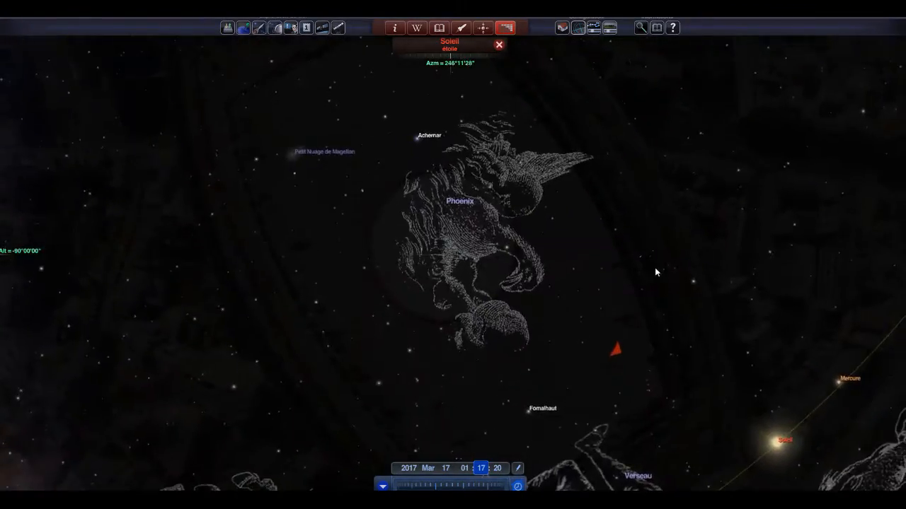
key(Up)
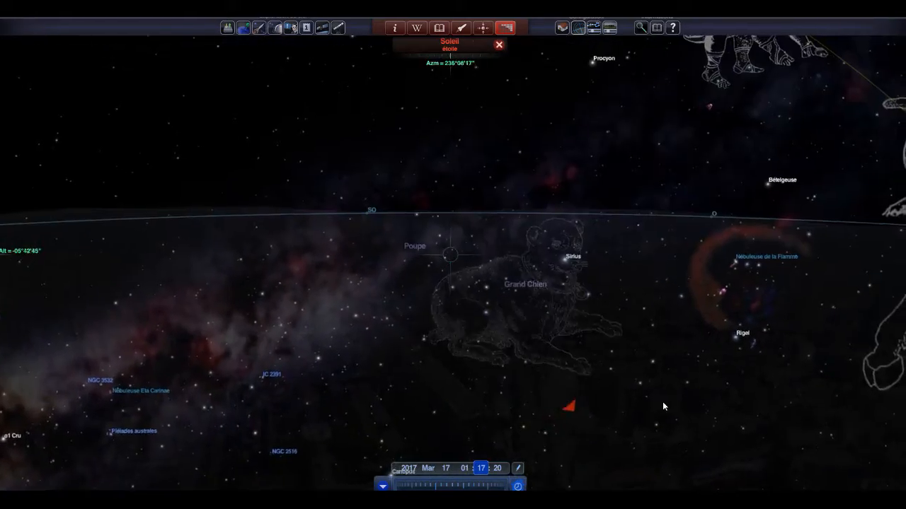
key(Down)
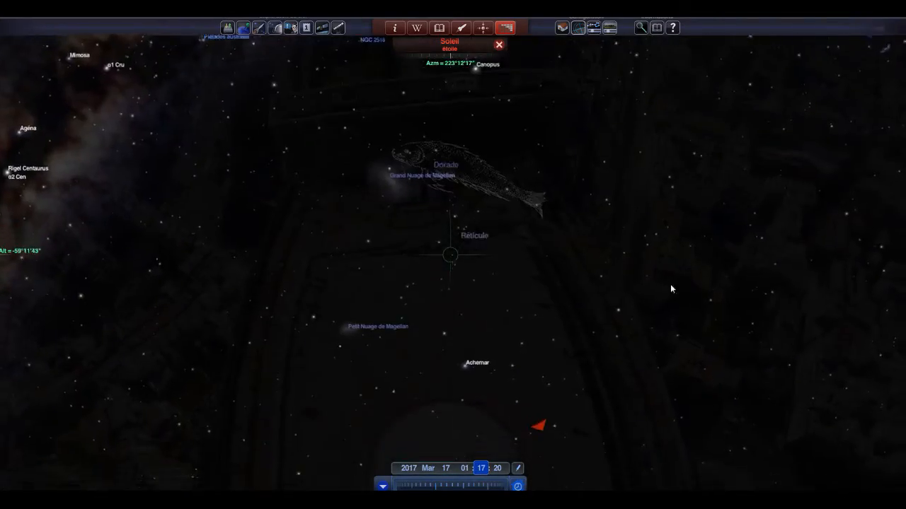
key(Up)
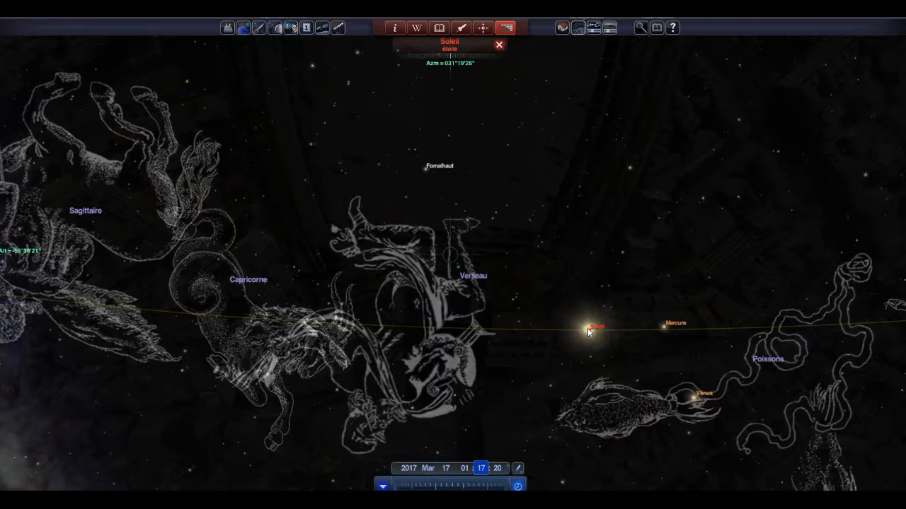
drag(480, 326, 473, 178)
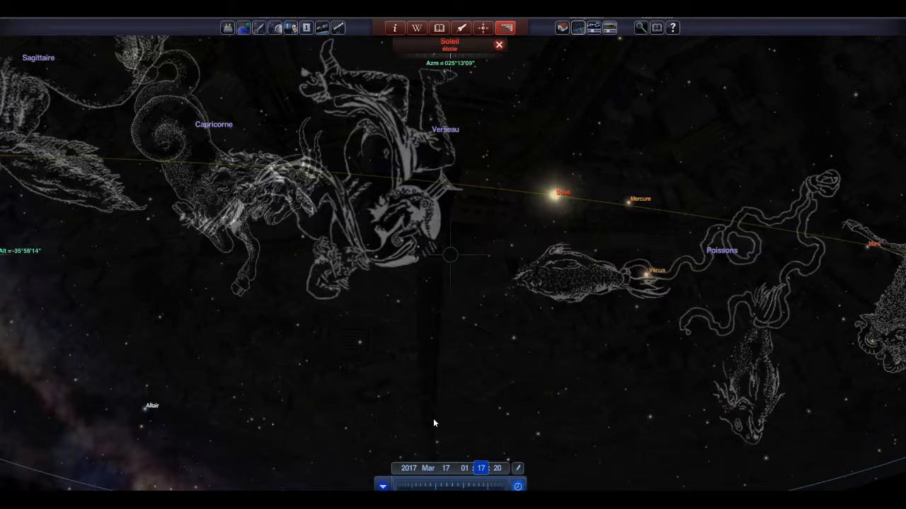
Shift the simulated date and time to 23 March 2017, 22:36:41, and view Pégase and the Soleil above the northern horizon.
drag(471, 489, 426, 487)
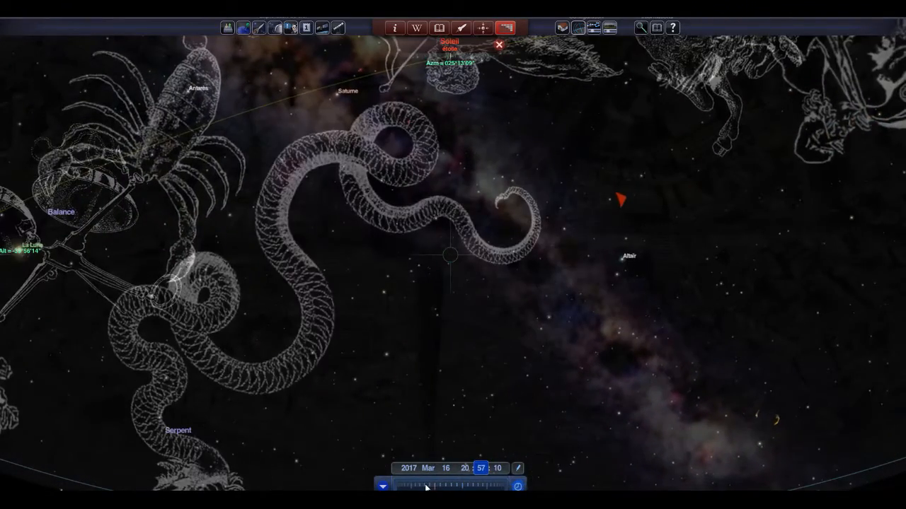
click(464, 470)
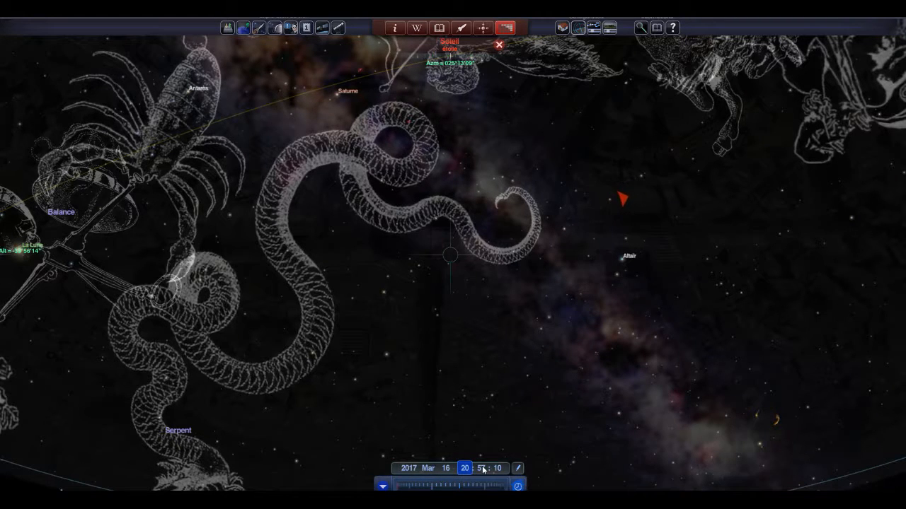
drag(447, 487, 423, 487)
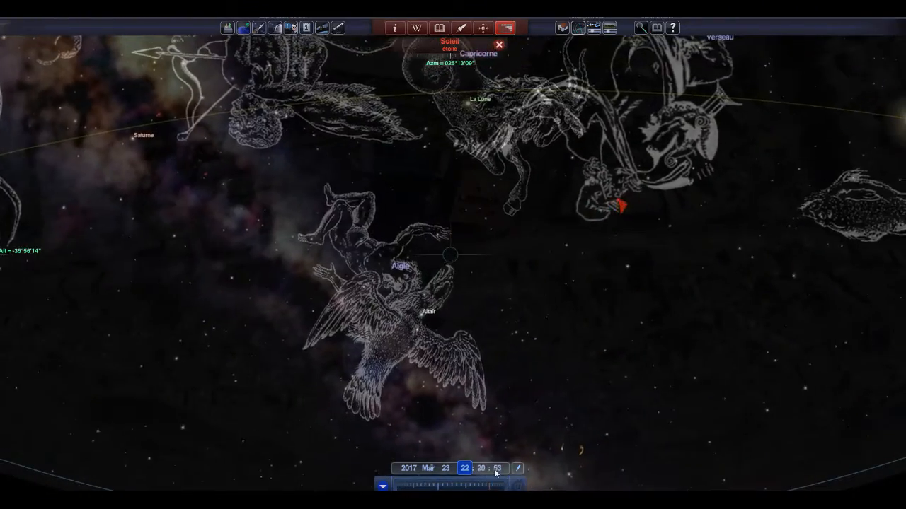
click(497, 473)
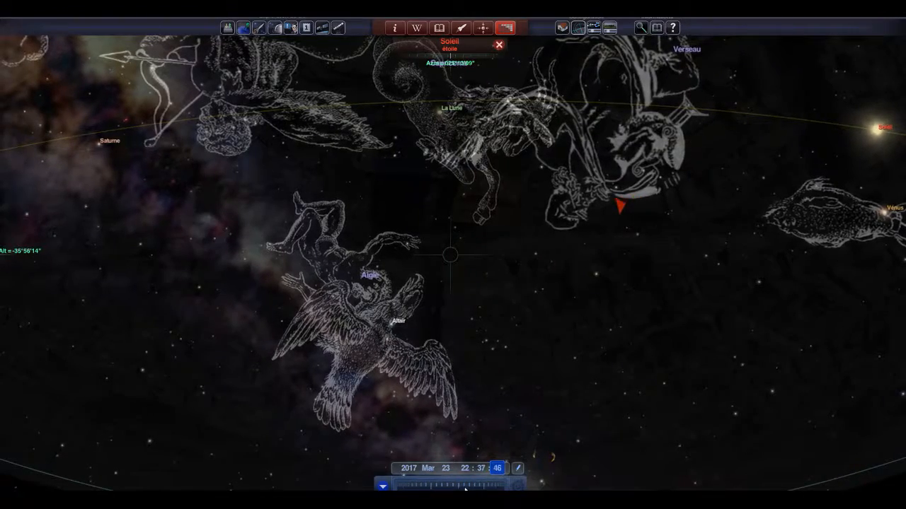
drag(670, 262, 470, 457)
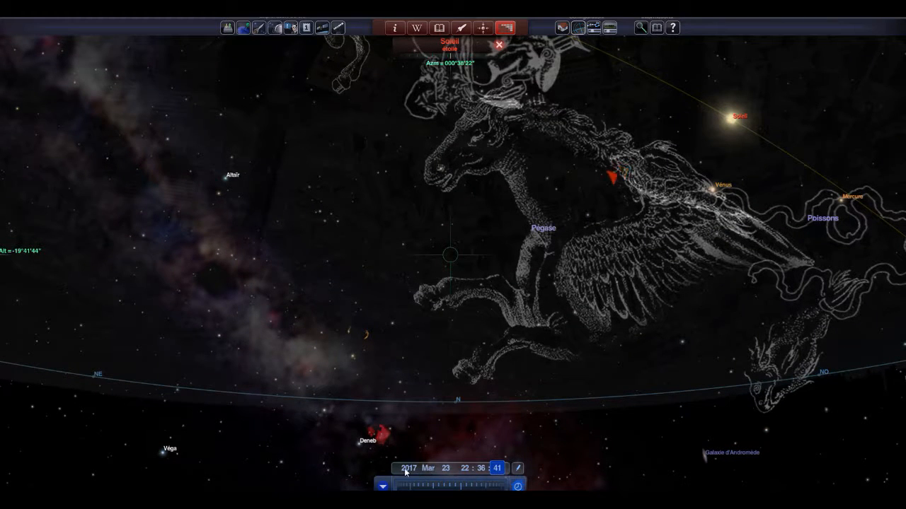
Open the date and time settings, close them, and set the sky to 29 October 2016, 07:19:30.
click(517, 469)
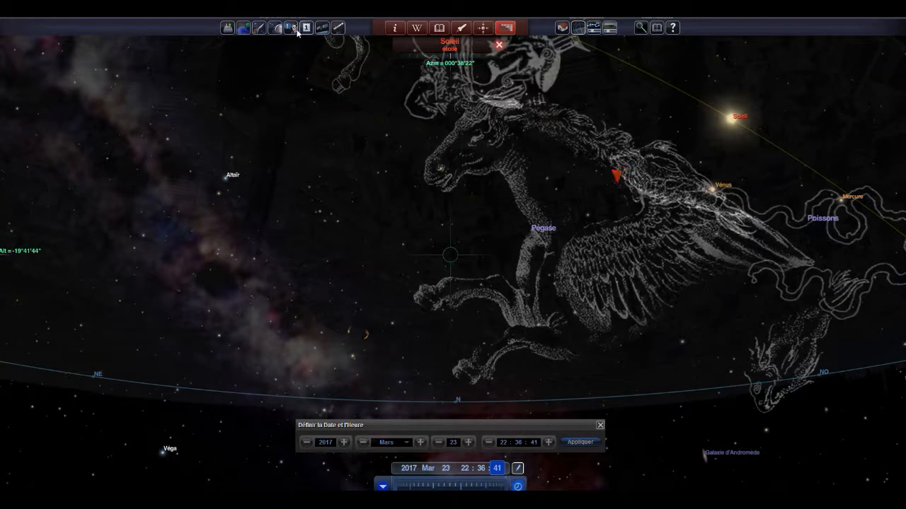
drag(503, 243, 558, 141)
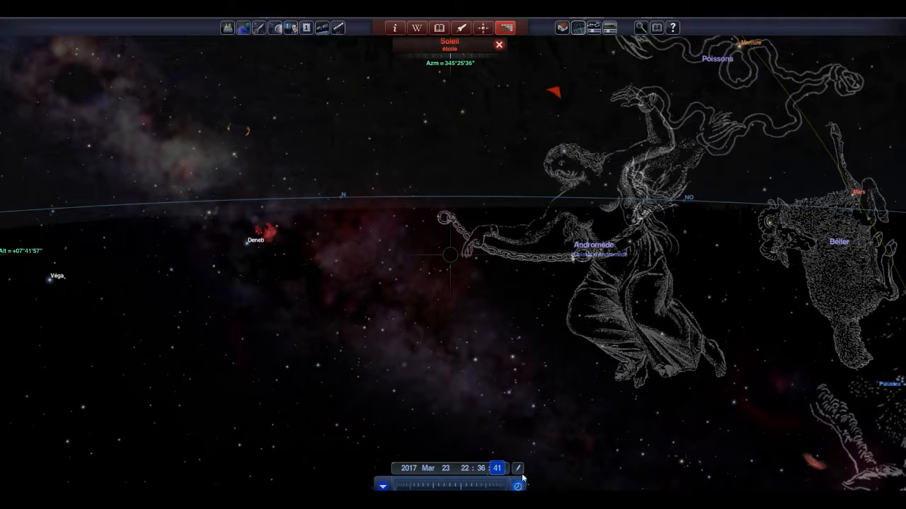
scroll(600, 368, down, 1)
scroll(600, 369, up, 1)
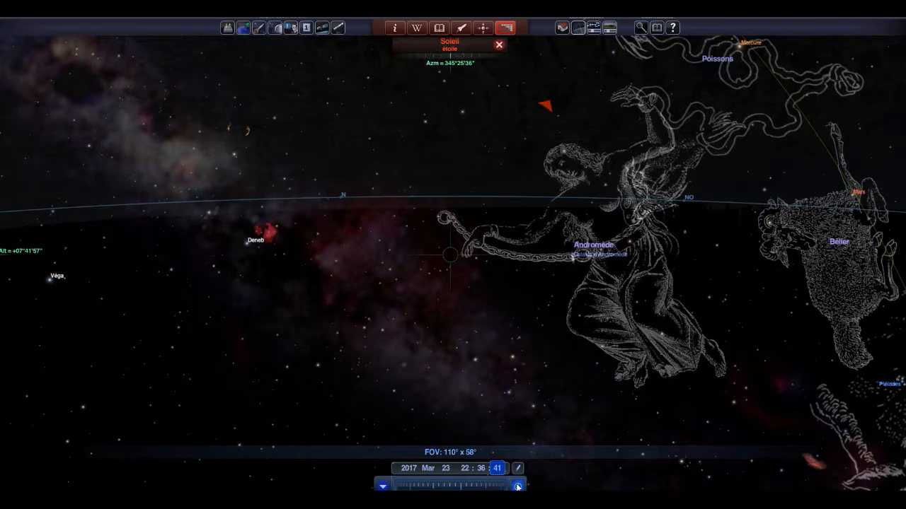
click(518, 487)
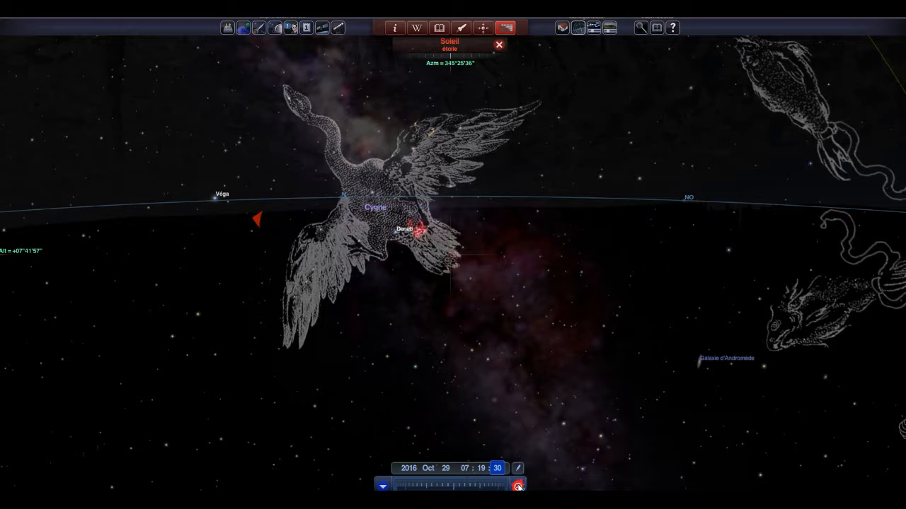
Examine the sky from Cygne on the northern horizon to Scorpion, Sagittaire, Capricorne and Verseau along the ecliptic.
drag(705, 145, 821, 297)
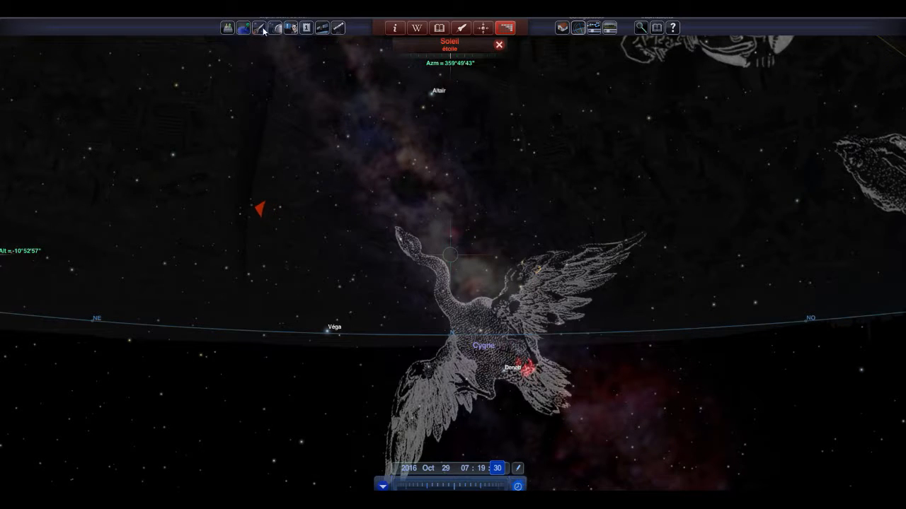
drag(491, 148, 372, 282)
drag(590, 160, 567, 362)
drag(713, 337, 802, 338)
drag(394, 274, 367, 266)
drag(602, 213, 566, 261)
drag(264, 259, 463, 116)
drag(368, 252, 207, 202)
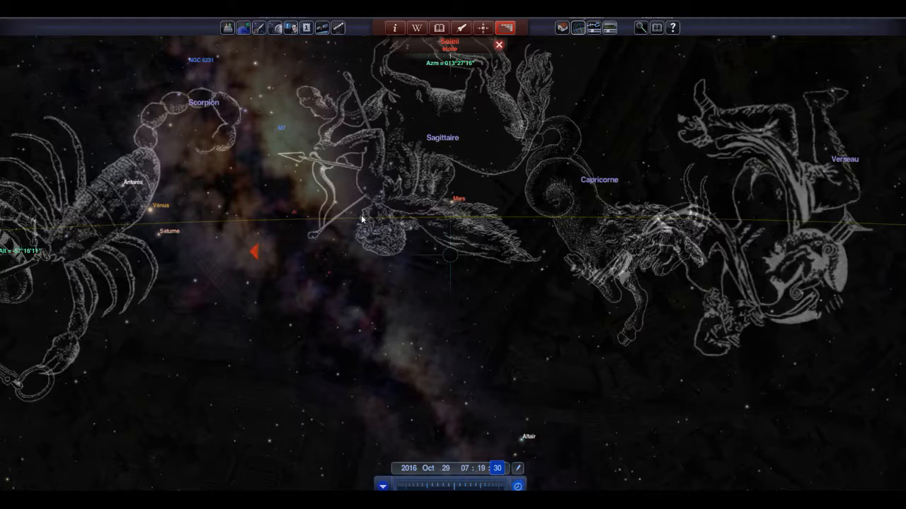
Examine Scorpion, Sagittaire, Mars and Capricorne along the ecliptic at wide and close fields of view.
drag(573, 223, 322, 248)
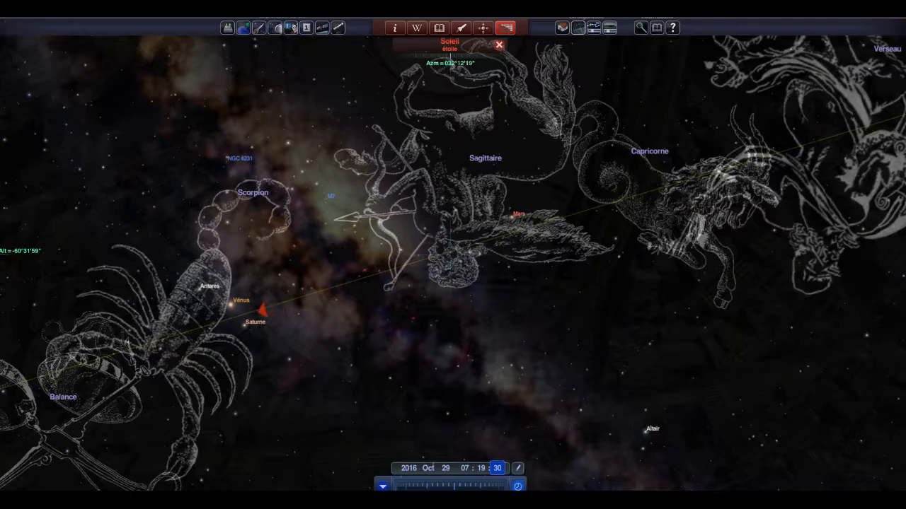
scroll(453, 254, down, 4)
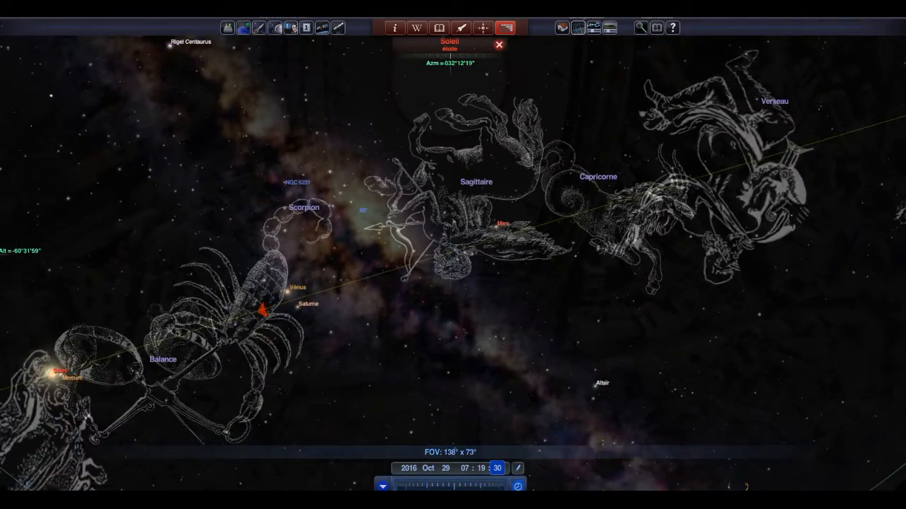
scroll(453, 254, up, 5)
scroll(453, 255, up, 6)
scroll(453, 255, down, 5)
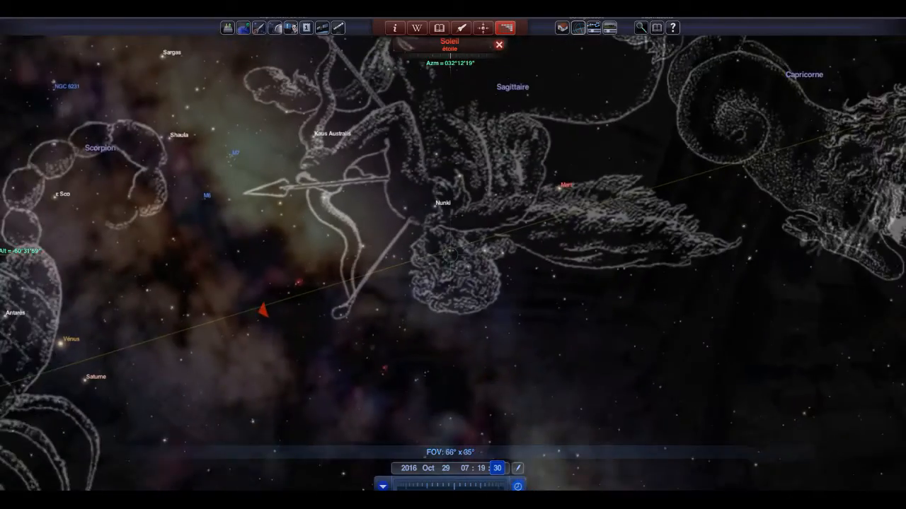
scroll(453, 254, up, 2)
Inspect Vénus and Saturne beside Antarès in Scorpion, along with the Serpentaire figure and the sky around it.
drag(111, 348, 348, 121)
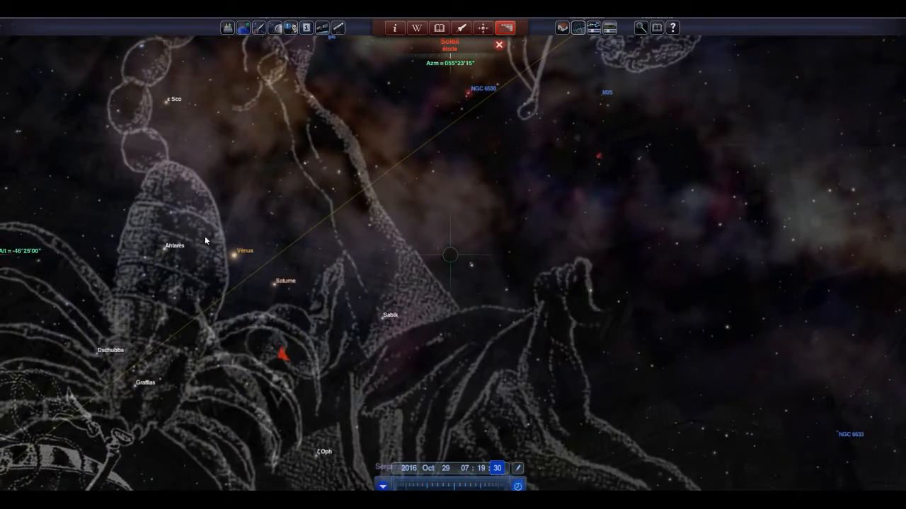
drag(202, 207, 209, 109)
drag(697, 106, 701, 237)
drag(672, 55, 382, 104)
drag(93, 427, 180, 127)
drag(422, 222, 756, 231)
drag(594, 273, 144, 232)
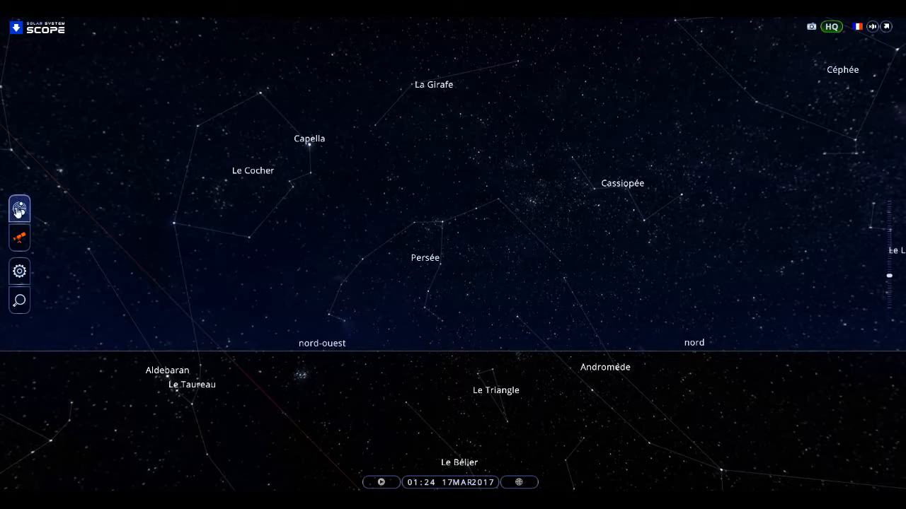
Switch to Solar System Scope, show the heliocentric view, and examine the planets around the Sun from several angles.
click(19, 210)
drag(430, 374, 157, 317)
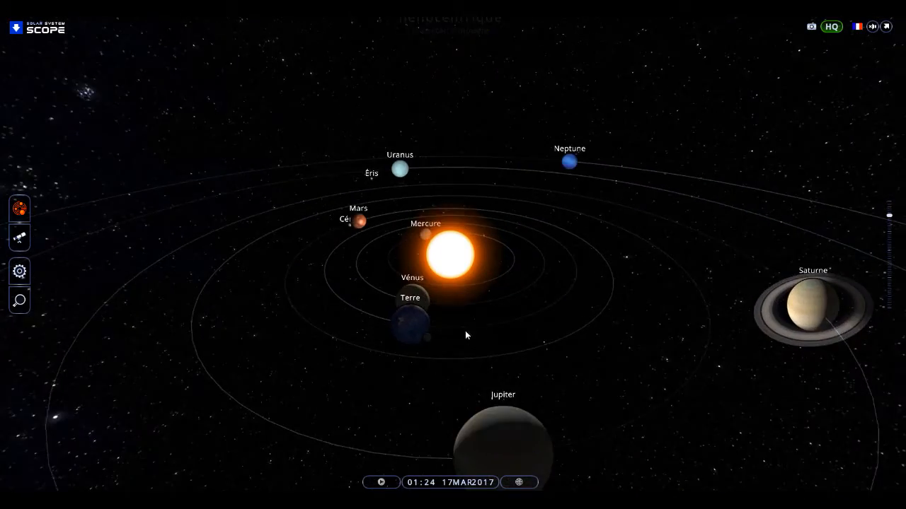
drag(576, 354, 300, 324)
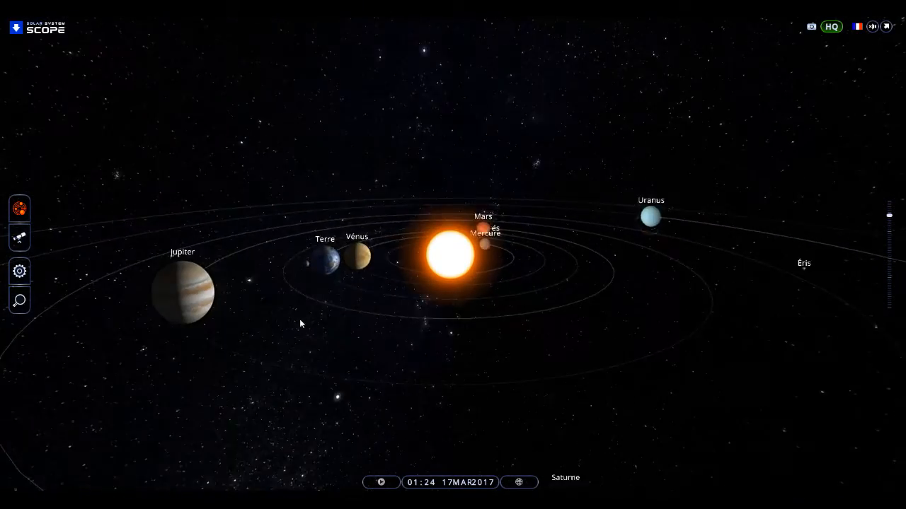
drag(532, 395, 679, 368)
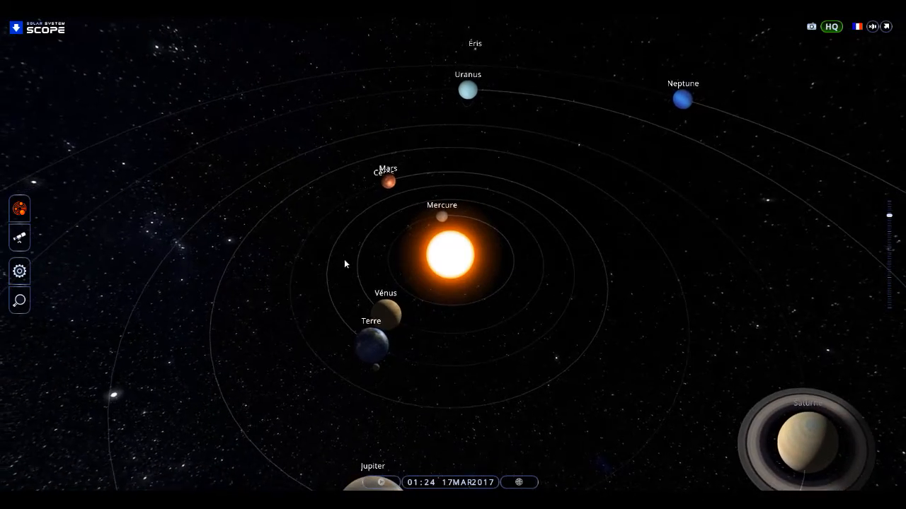
drag(263, 236, 850, 106)
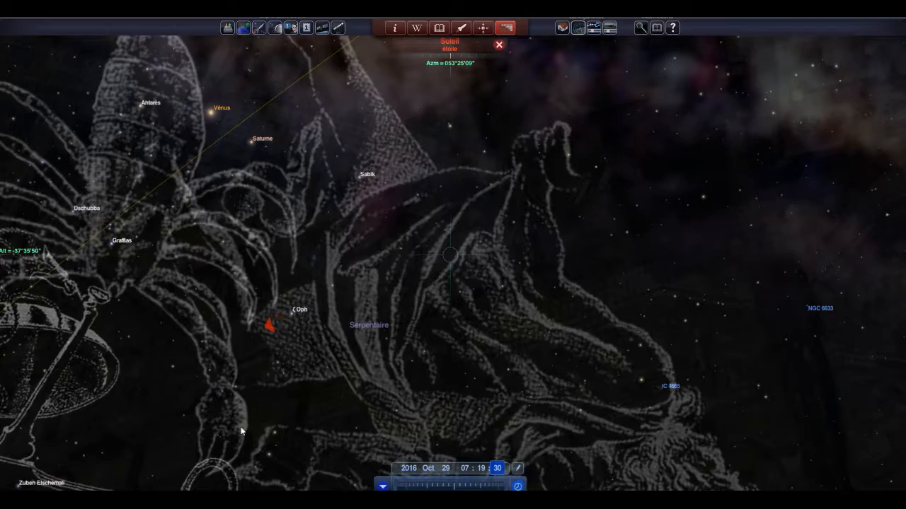
Return to the planetarium program and follow the ecliptic from Balance and Scorpion past Serpentaire and Sagittaire to Capricorne and Verseau.
drag(299, 358, 534, 321)
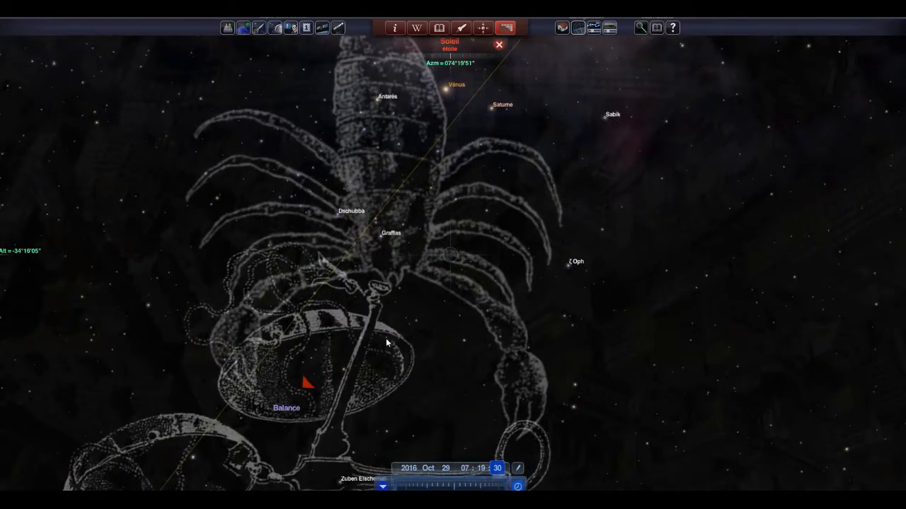
drag(391, 357, 325, 240)
drag(883, 82, 583, 305)
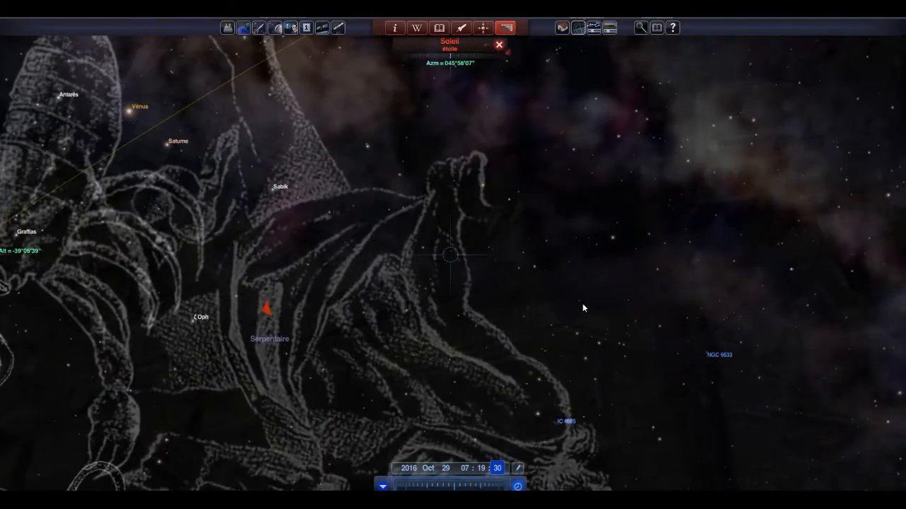
drag(461, 152, 540, 259)
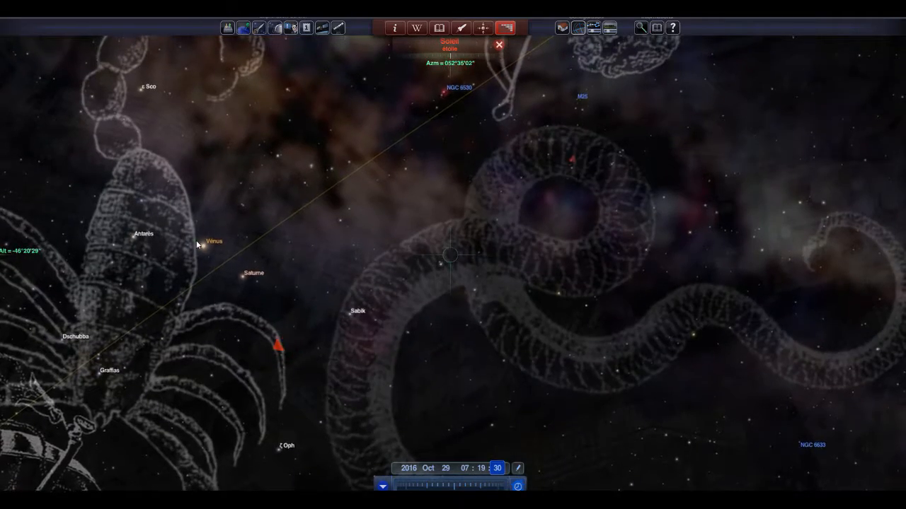
drag(566, 196, 448, 245)
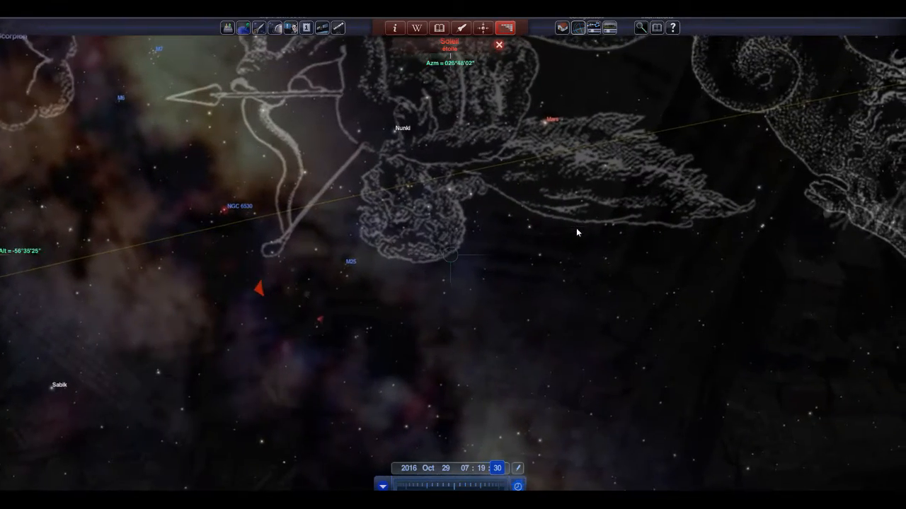
drag(578, 223, 427, 298)
drag(709, 278, 488, 277)
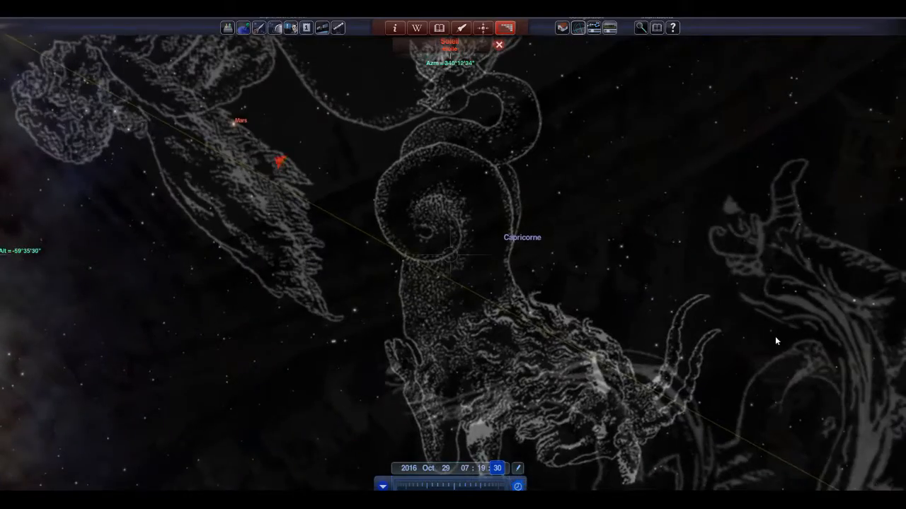
drag(804, 288, 734, 323)
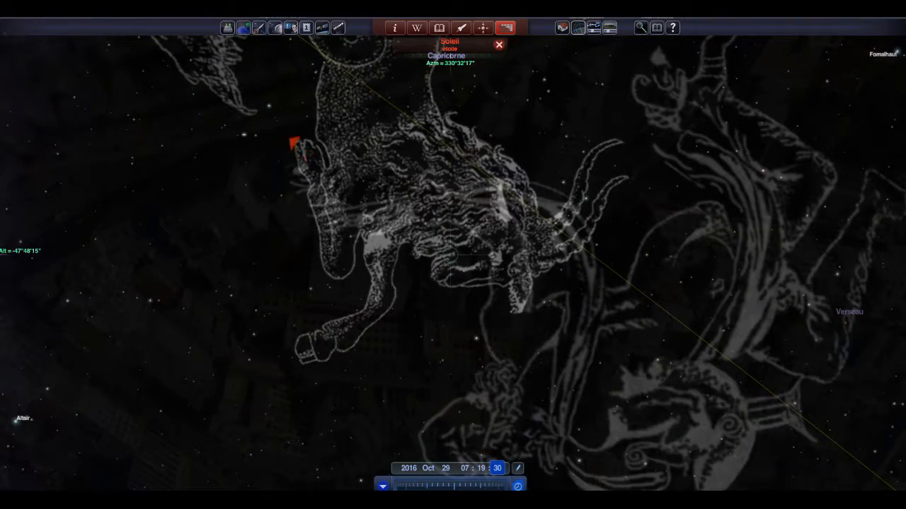
View the whole ecliptic arc from Lion and Vierge through Scorpion to Taureau, centred on Cygne at the northern horizon.
scroll(452, 255, down, 10)
scroll(453, 255, down, 3)
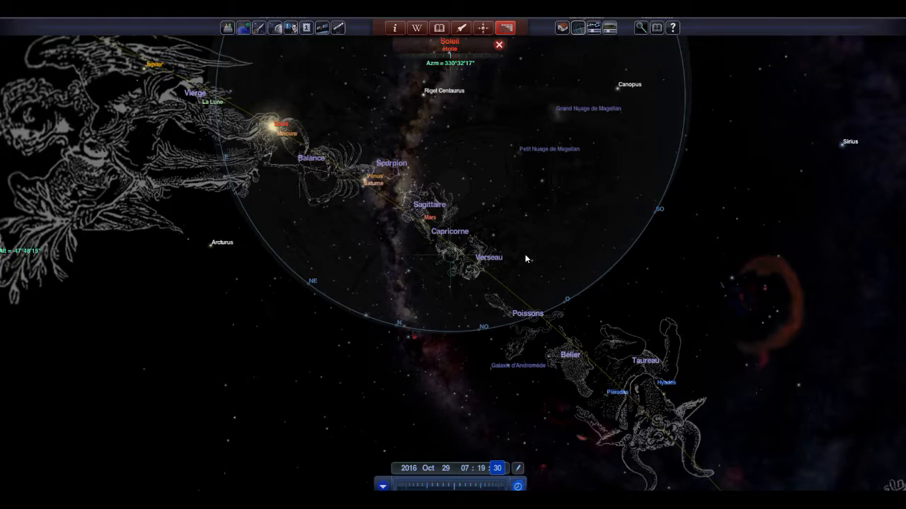
drag(531, 258, 576, 105)
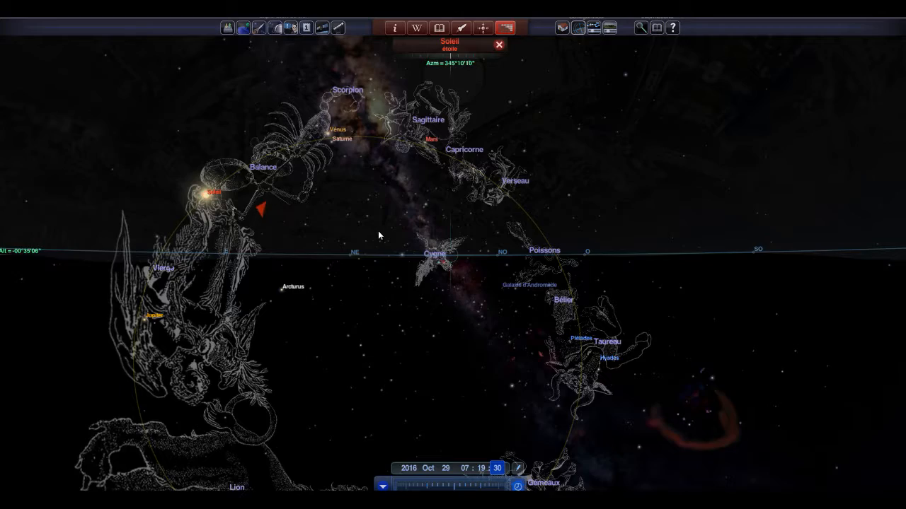
drag(378, 231, 385, 216)
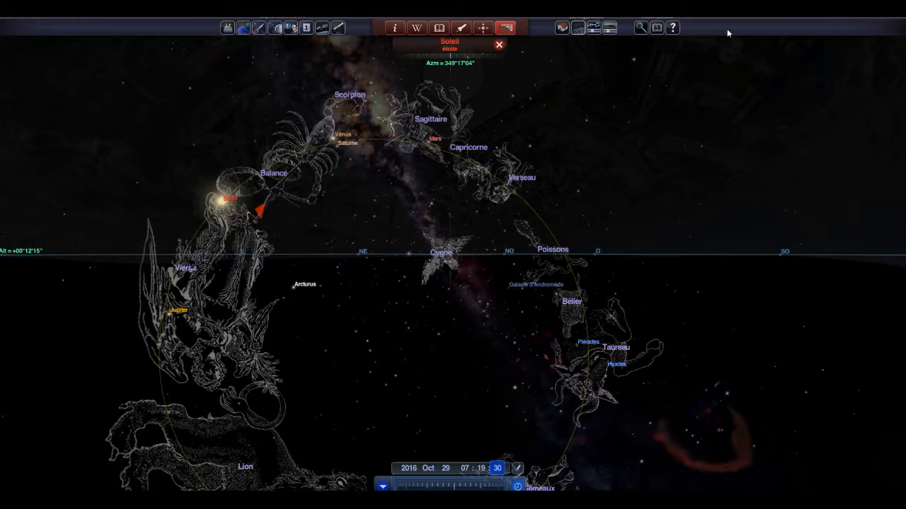
Try the Londres panorama, switch back to Paris, and raise the panorama's opacity to nearly full.
click(610, 28)
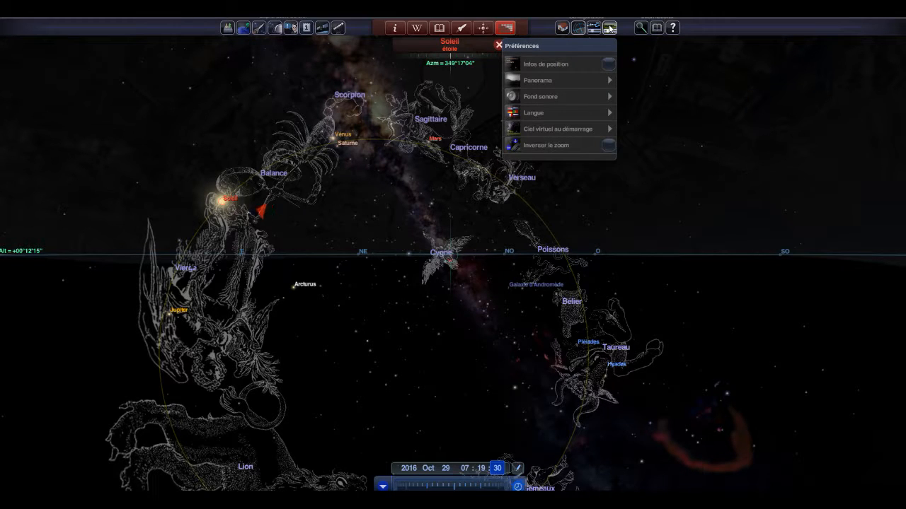
click(602, 127)
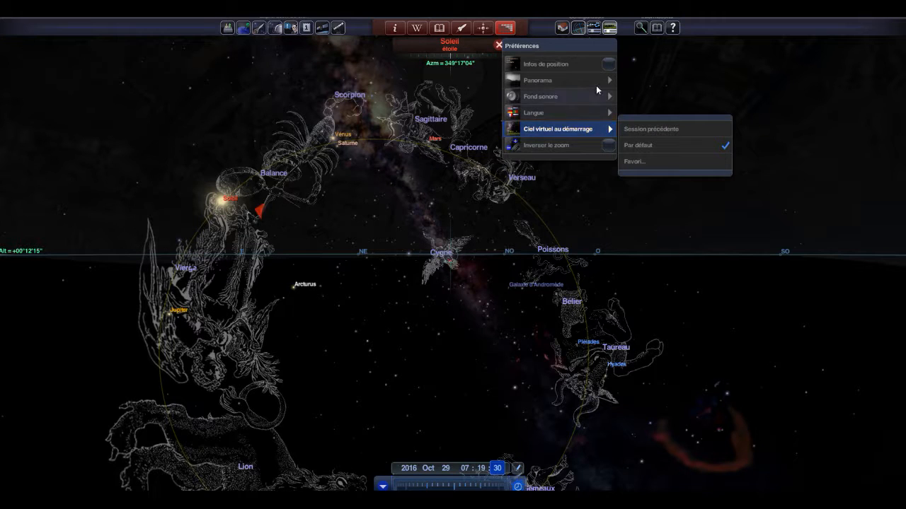
click(598, 85)
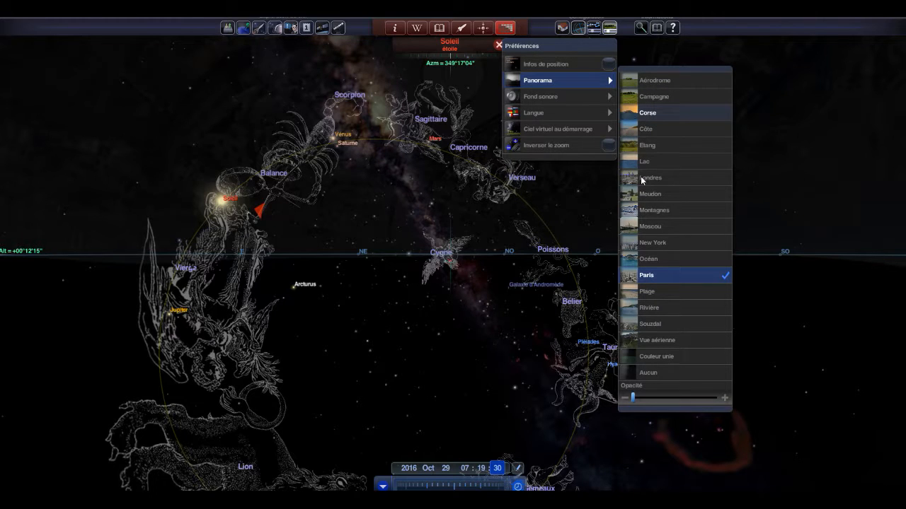
click(643, 179)
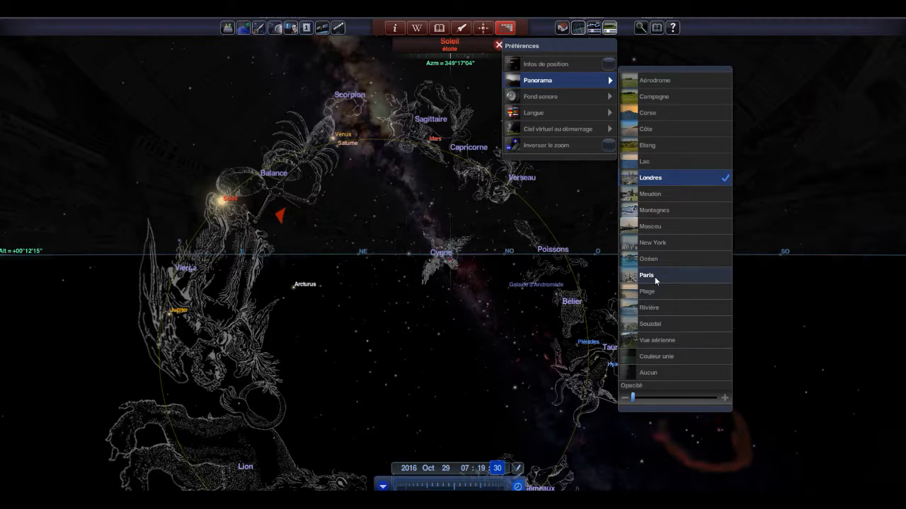
click(655, 280)
drag(632, 399, 715, 399)
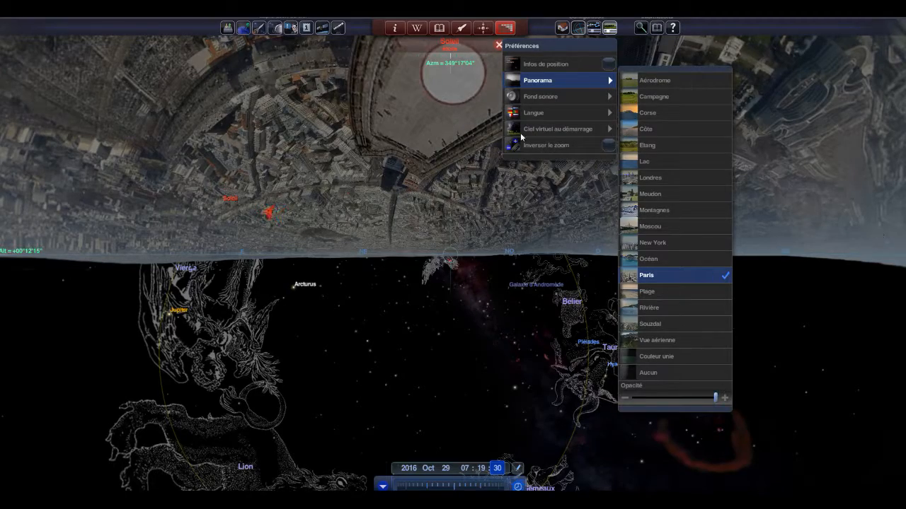
click(236, 172)
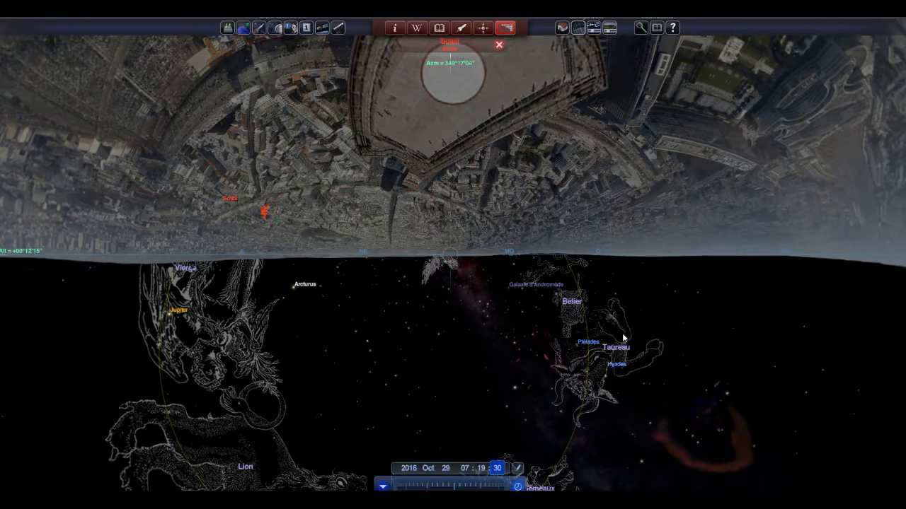
Examine the southern horizon over the Paris cityscape and the zodiac constellations above it from Vierge to Bélier.
drag(742, 248, 838, 147)
drag(411, 325, 448, 438)
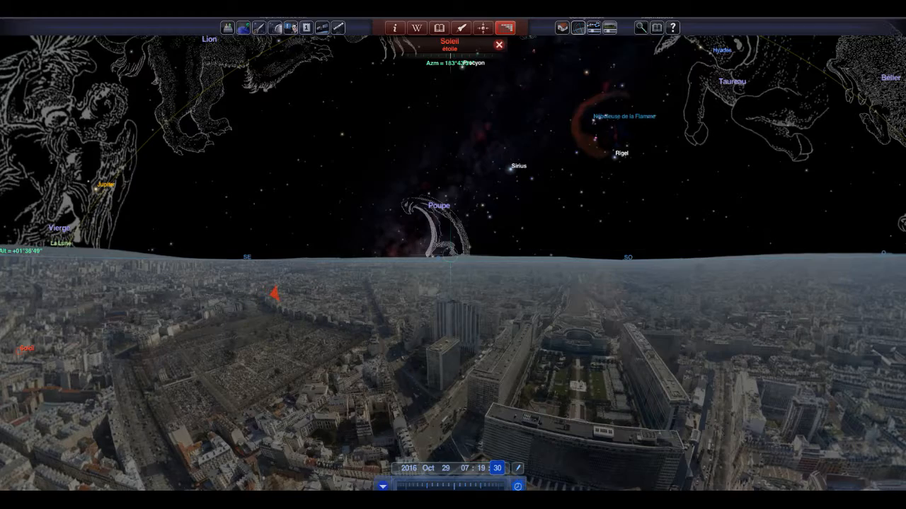
scroll(450, 258, up, 4)
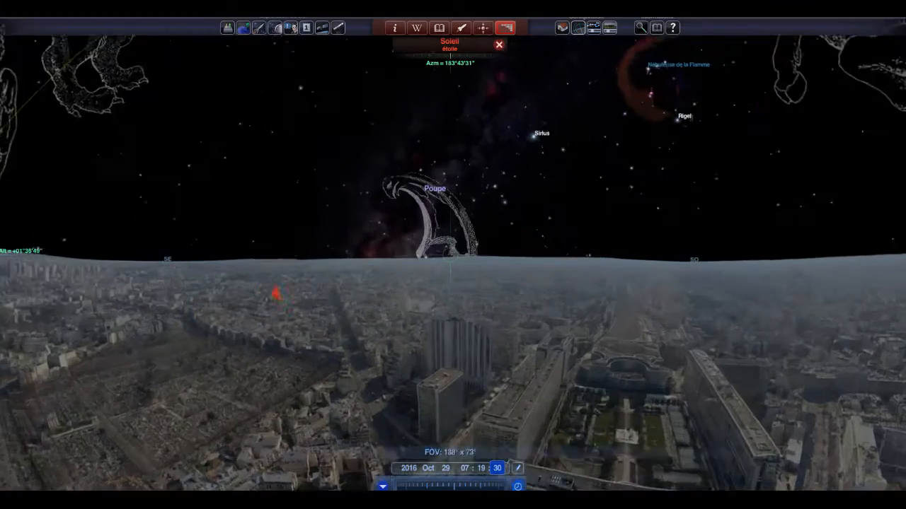
scroll(450, 257, down, 10)
scroll(450, 258, up, 4)
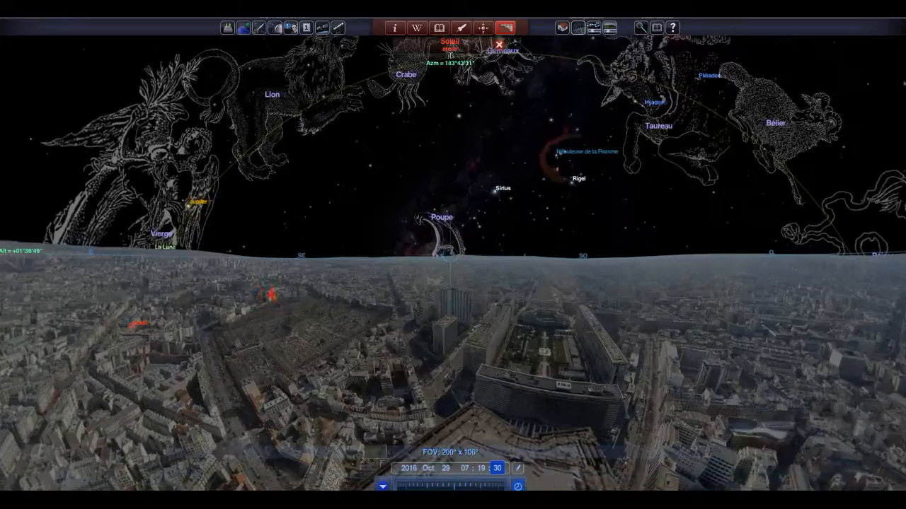
scroll(450, 257, down, 2)
scroll(450, 257, up, 2)
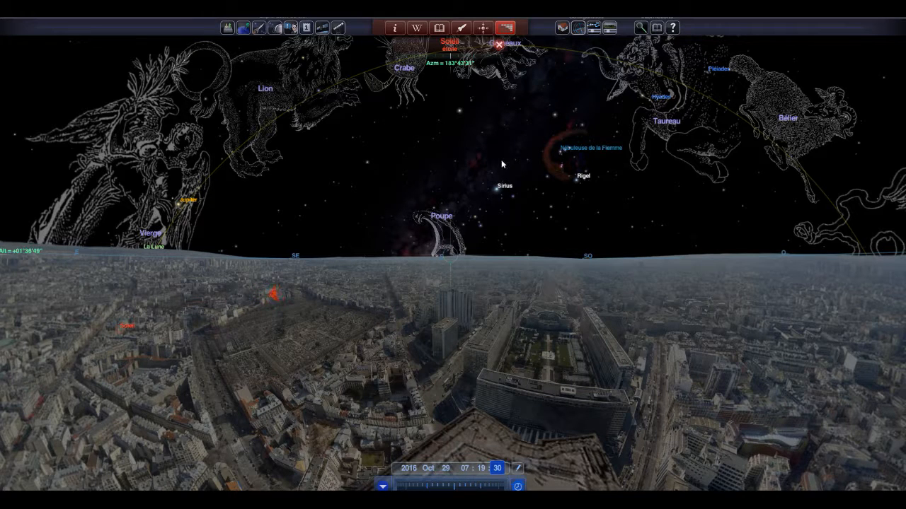
Lower the Paris panorama's opacity to nearly the minimum and close the preferences.
click(608, 28)
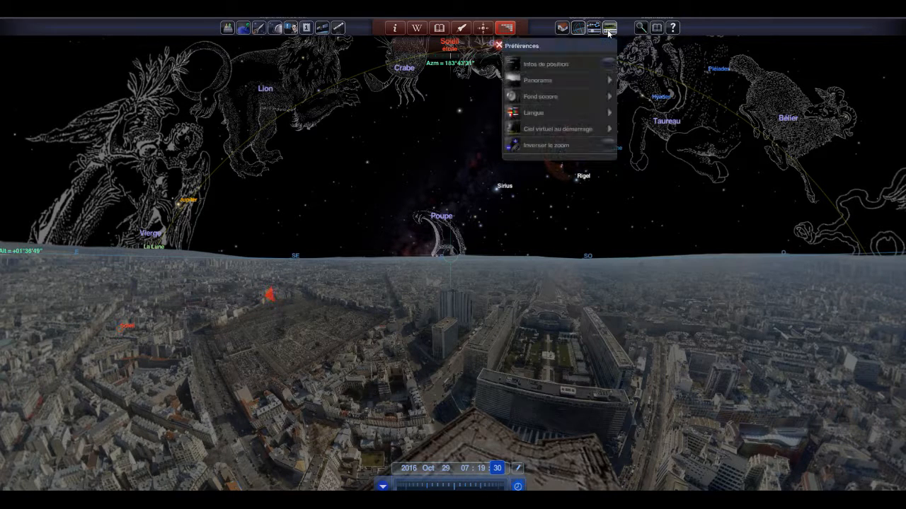
click(579, 119)
click(585, 85)
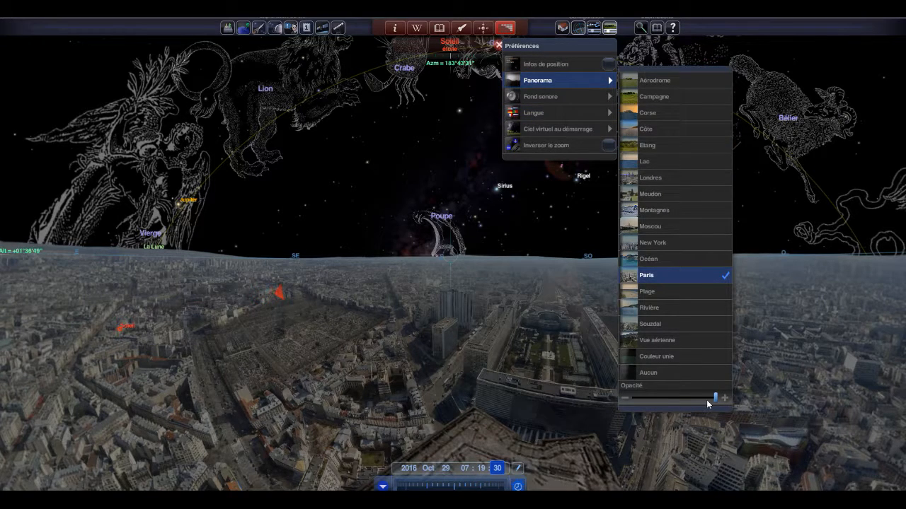
drag(699, 402, 504, 425)
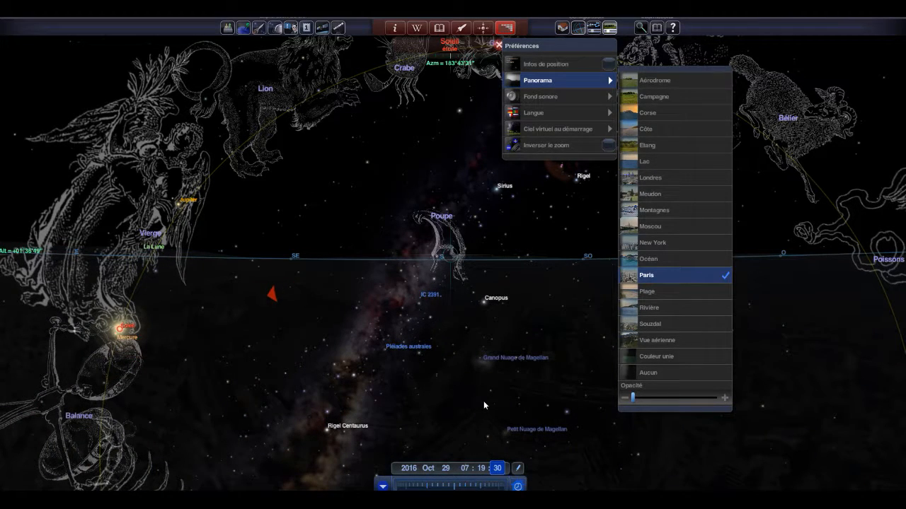
click(354, 286)
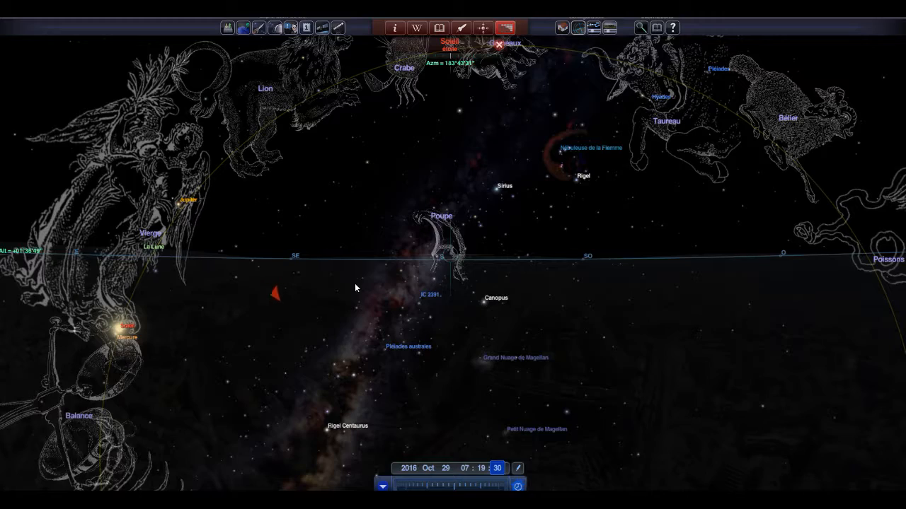
Switch to Solar System Scope, show the night sky from Paris, and view Pégase, Vénus and Mercure near the Sun.
drag(462, 120, 422, 370)
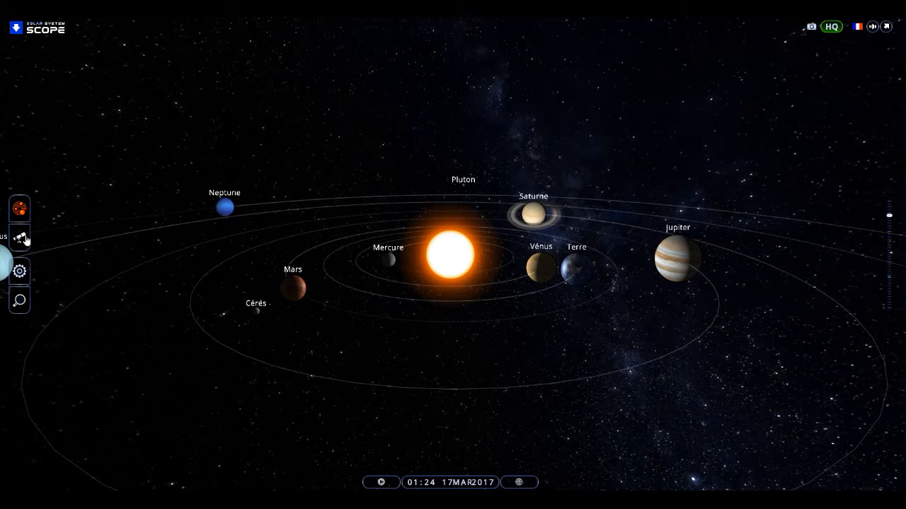
click(21, 238)
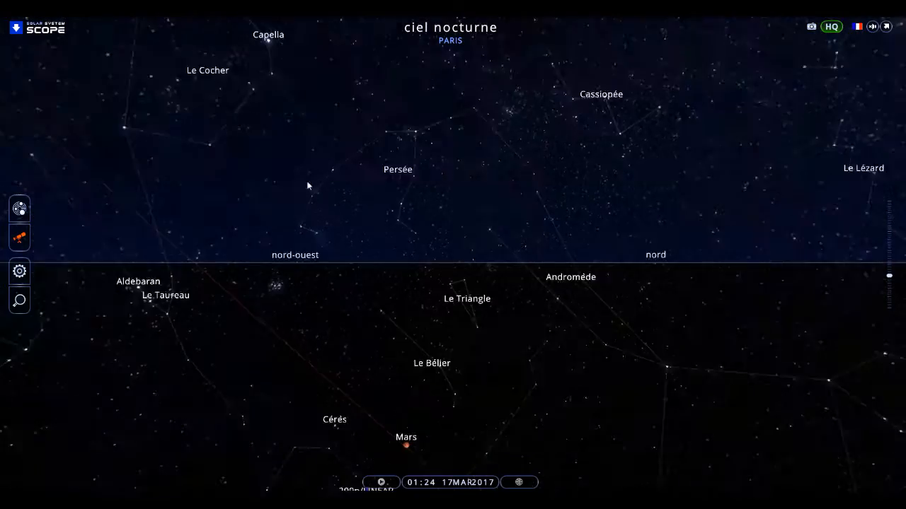
drag(307, 185, 163, 186)
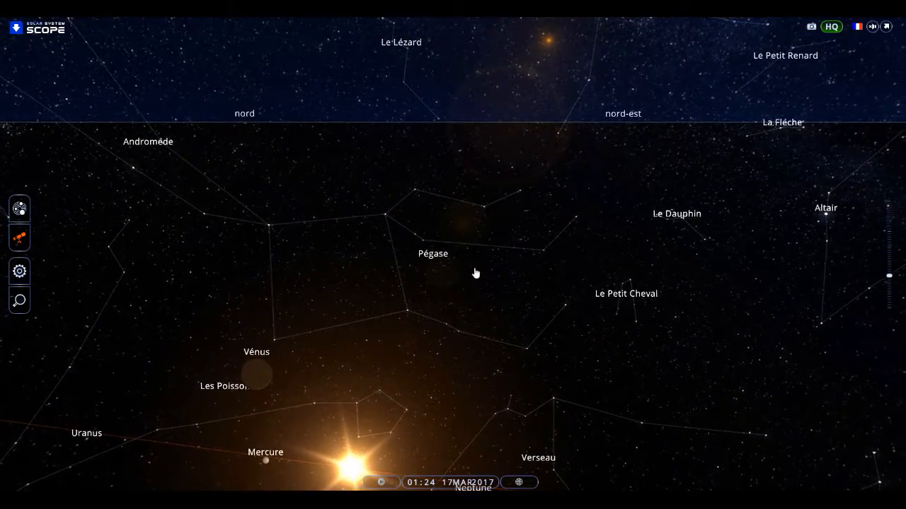
Compare the sky around the Sun in Solar System Scope with Redshift's zodiac figures from Vierge to Poissons along the ecliptic.
drag(505, 370, 394, 278)
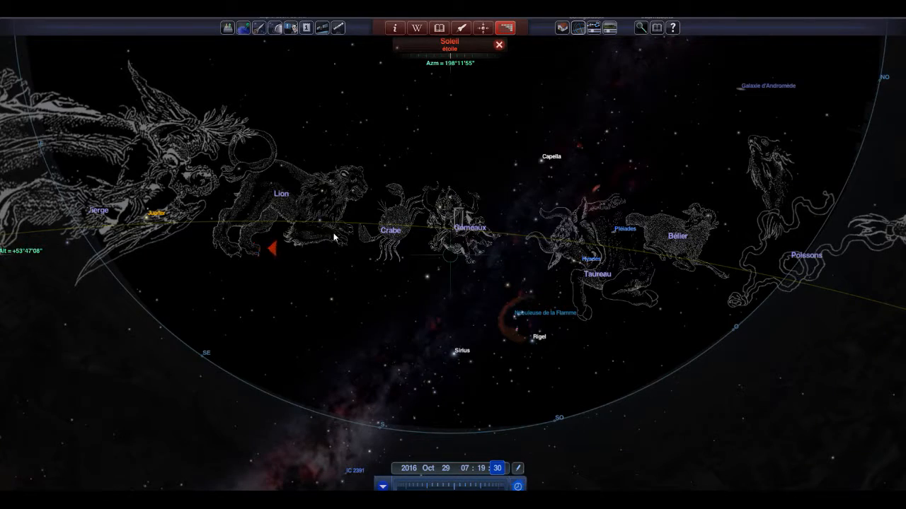
drag(335, 238, 358, 260)
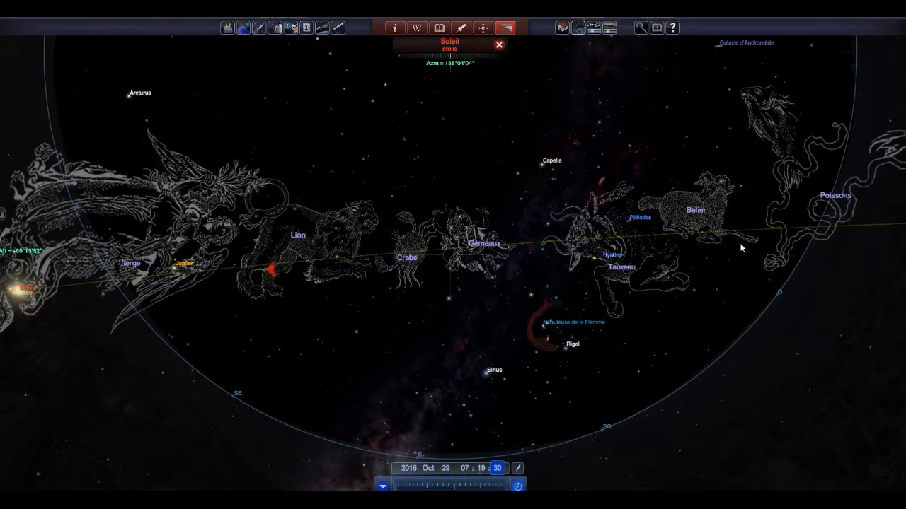
drag(358, 250, 365, 266)
drag(624, 214, 696, 199)
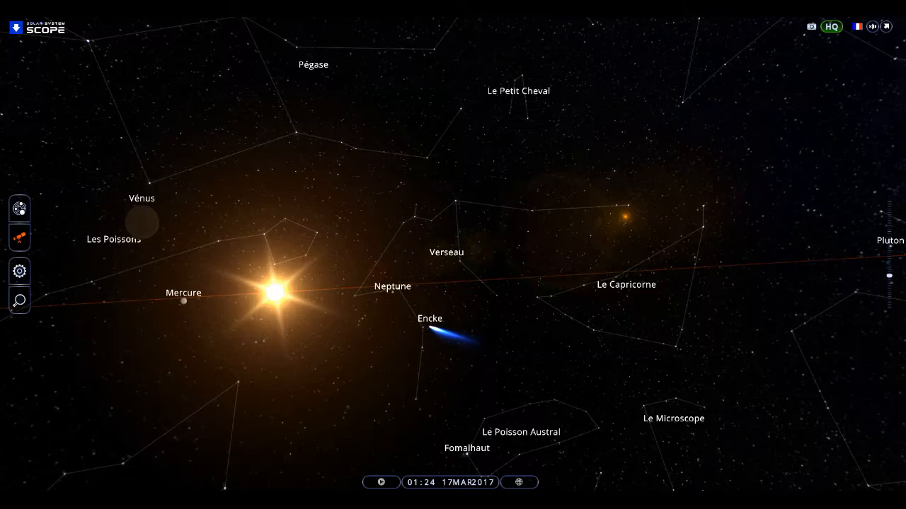
drag(465, 324, 788, 285)
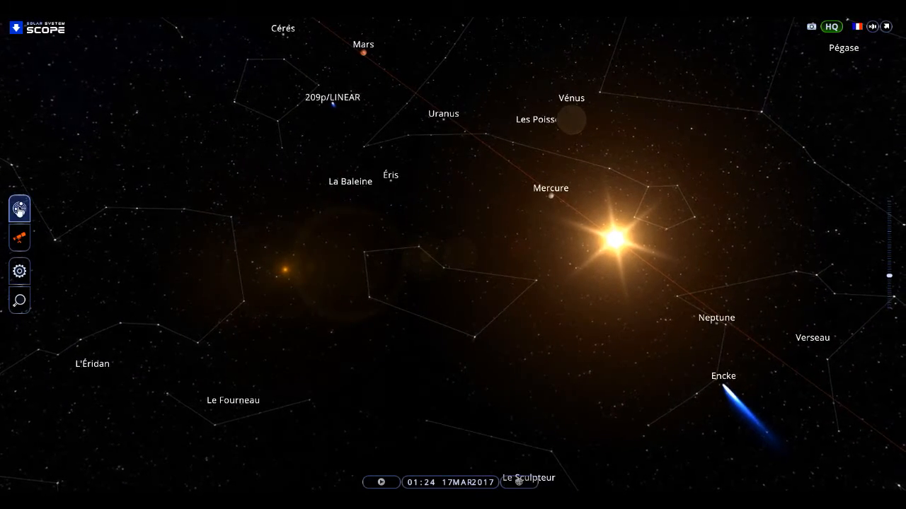
Show the planetary orbits in Solar System Scope, view them from several angles around the Sun, and switch back to Redshift.
click(20, 209)
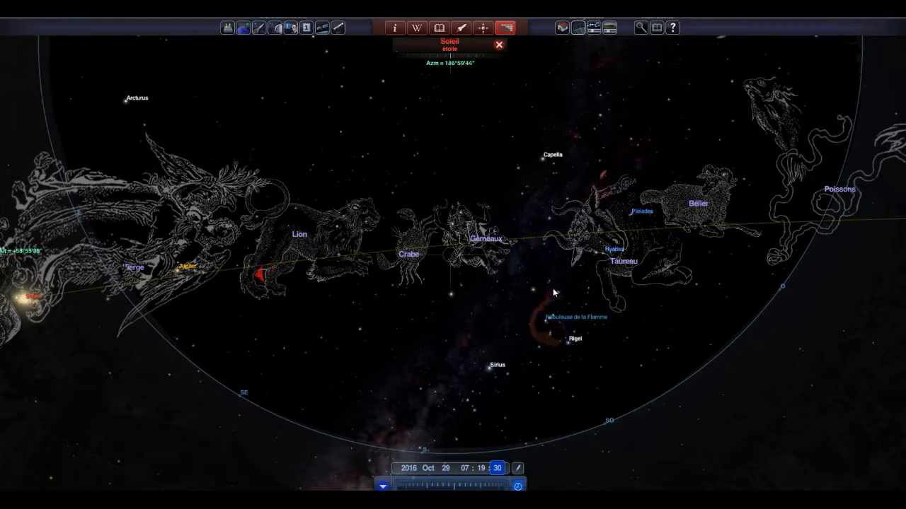
drag(556, 293, 540, 426)
drag(557, 320, 562, 291)
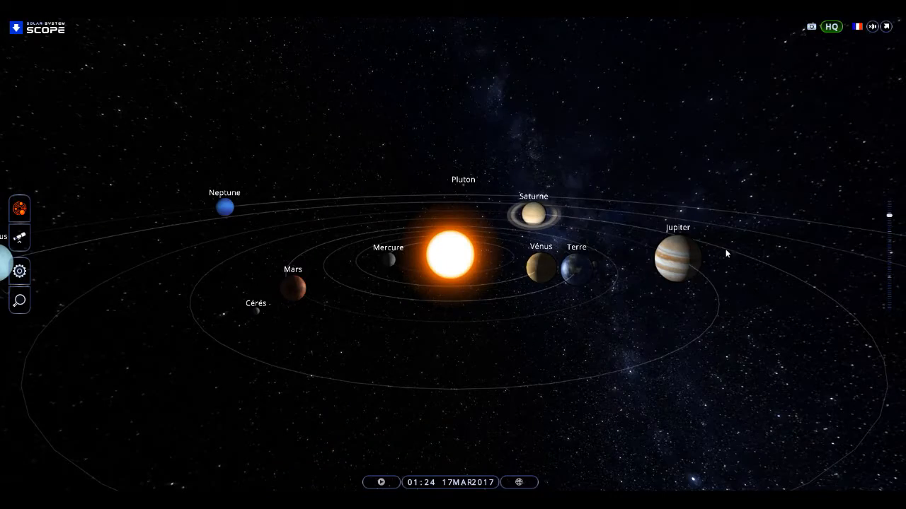
drag(364, 328, 769, 274)
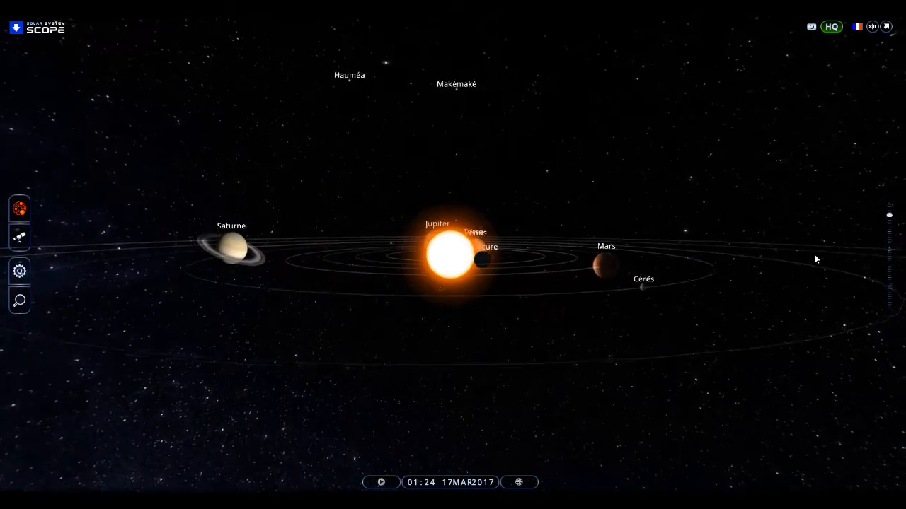
drag(530, 348, 219, 349)
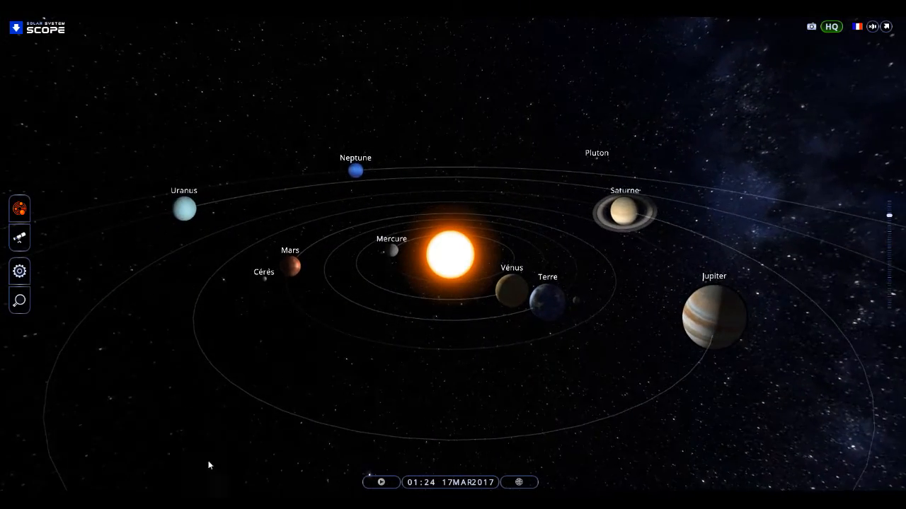
key(alt+F4)
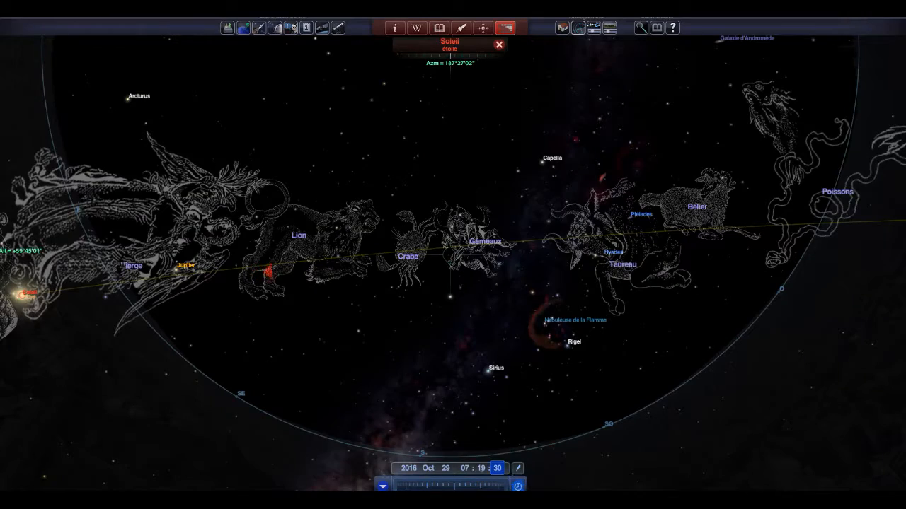
Examine the zodiac figures along the ecliptic between Vierge and Poissons, above the southern horizon.
mouse_move(500, 274)
mouse_down()
mouse_move(499, 318)
mouse_move(486, 272)
mouse_up()
drag(140, 186, 125, 132)
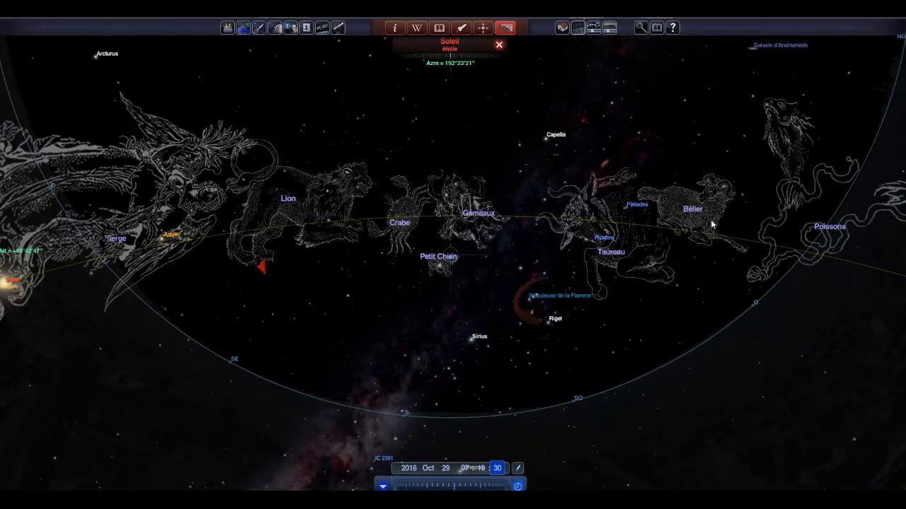
drag(748, 214, 782, 201)
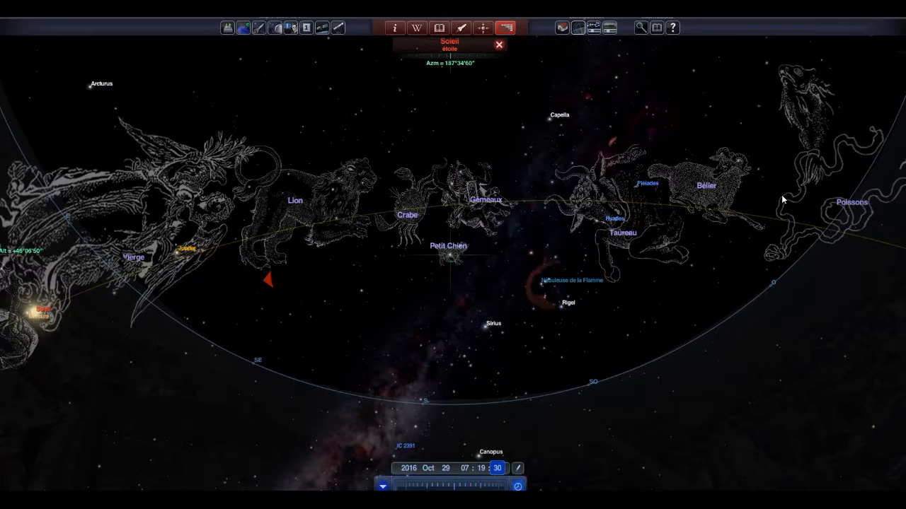
drag(171, 215, 138, 199)
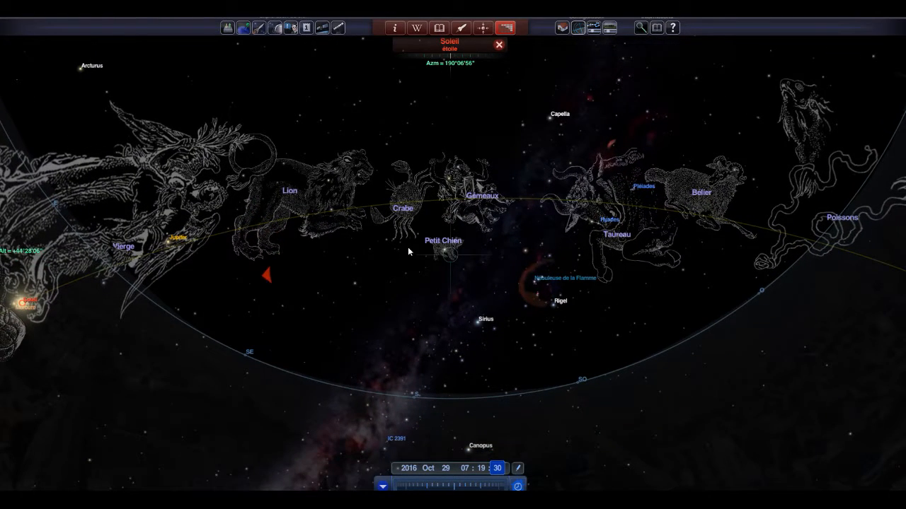
View the file saving options without choosing one, and confirm Paris, France as the observing position.
click(228, 28)
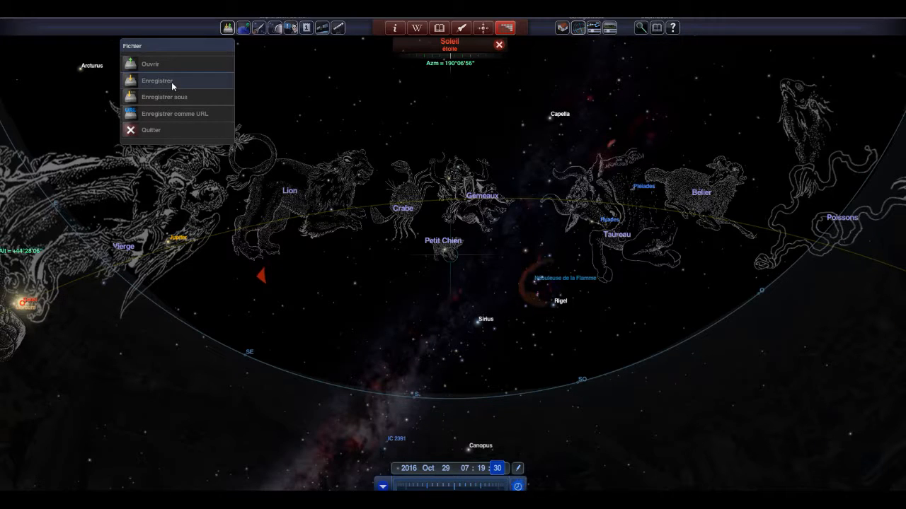
click(315, 238)
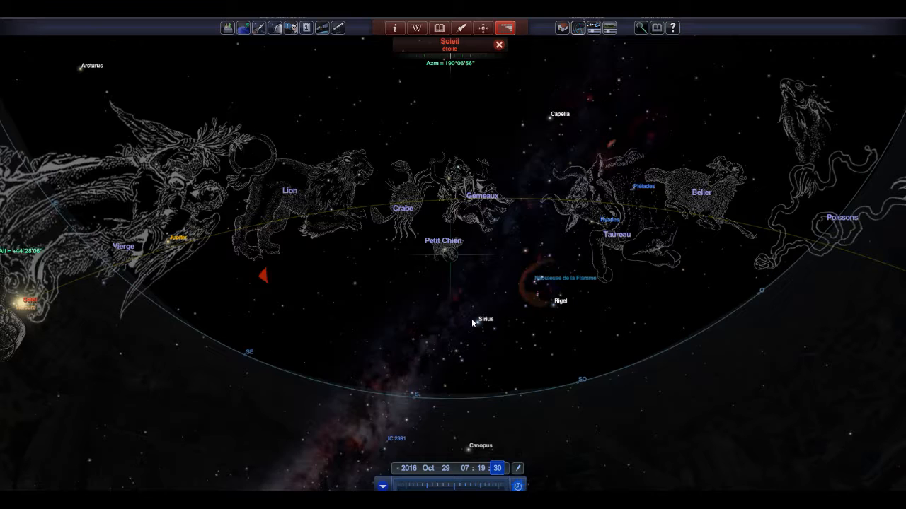
click(243, 28)
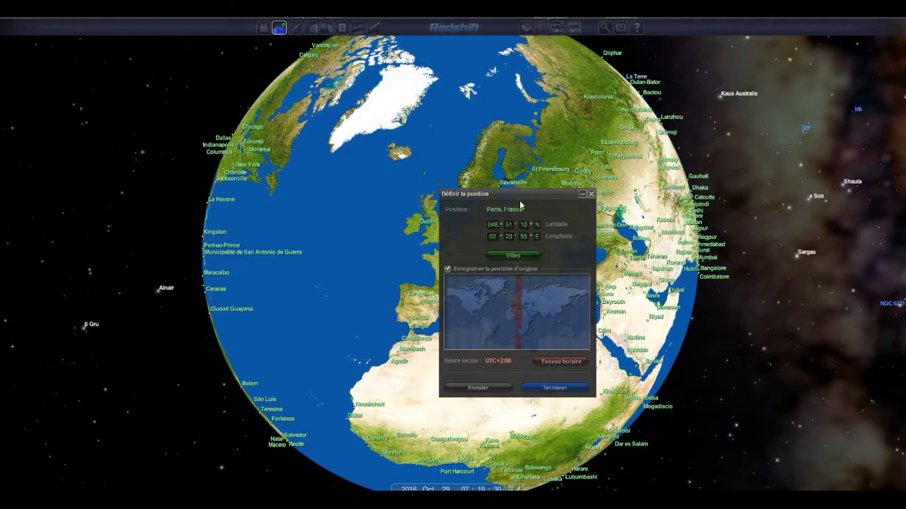
click(555, 388)
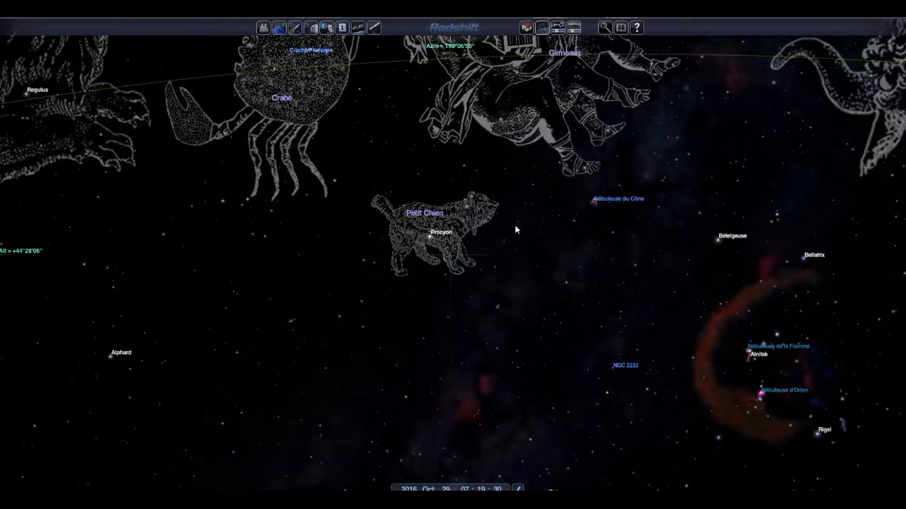
Examine the Crabe and Gémeaux figures along the ecliptic in the enlarged sky view.
drag(368, 140, 489, 223)
drag(564, 195, 184, 97)
mouse_move(702, 383)
mouse_down()
mouse_move(599, 188)
mouse_move(667, 299)
mouse_move(463, 328)
mouse_move(666, 344)
mouse_move(602, 376)
mouse_up()
drag(286, 158, 477, 366)
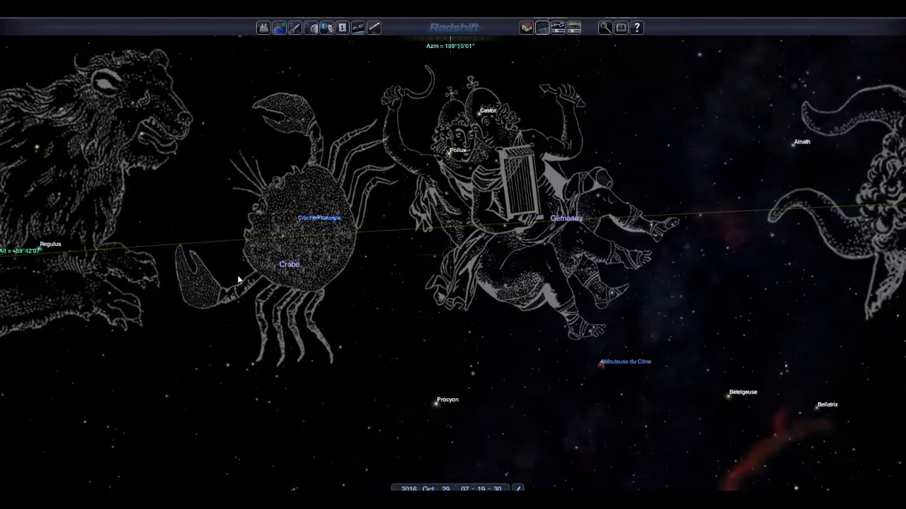
drag(271, 213, 335, 202)
drag(355, 160, 378, 140)
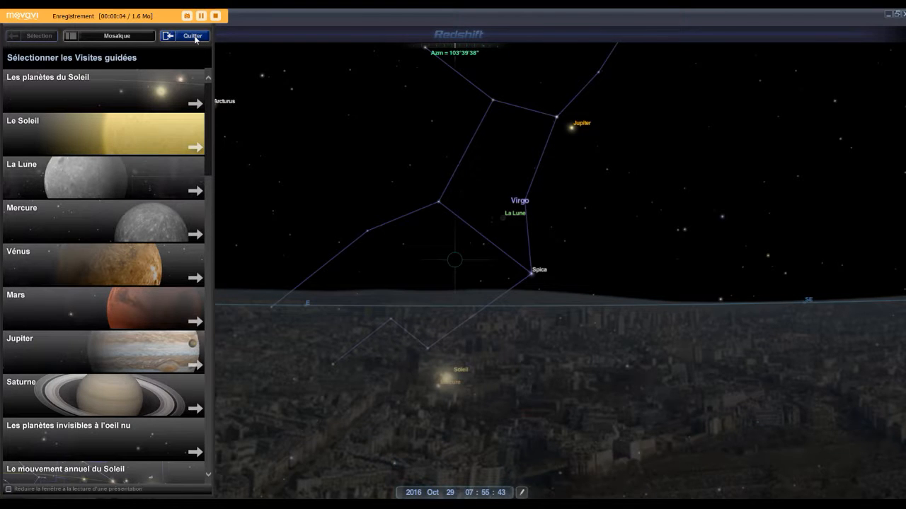
Leave the guided tours and open the Agenda du ciel.
click(194, 37)
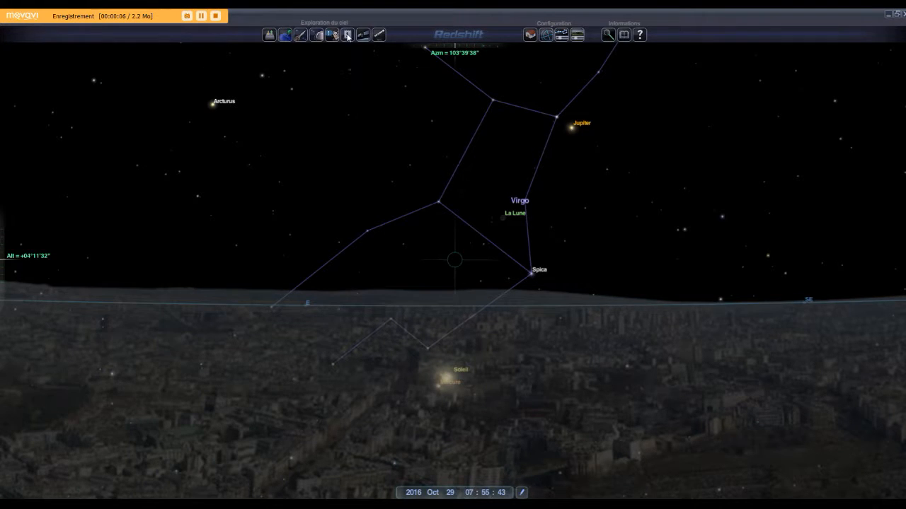
click(347, 36)
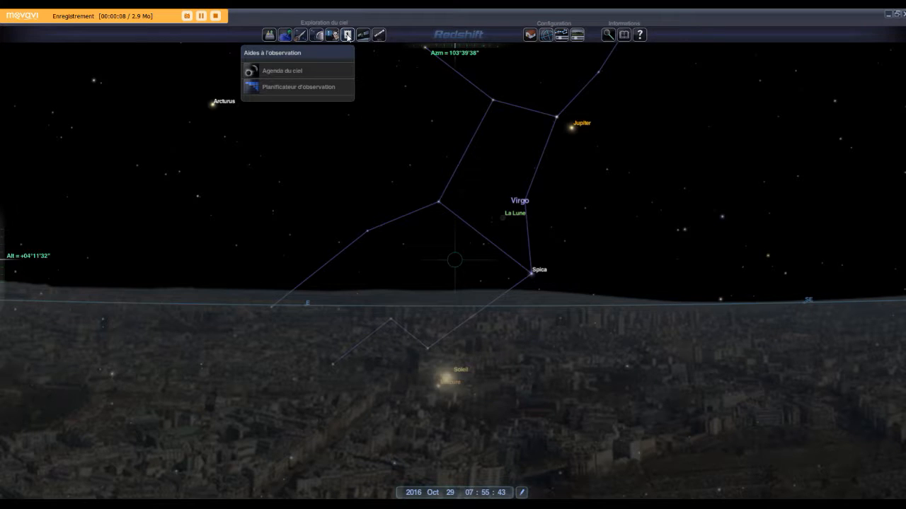
click(299, 71)
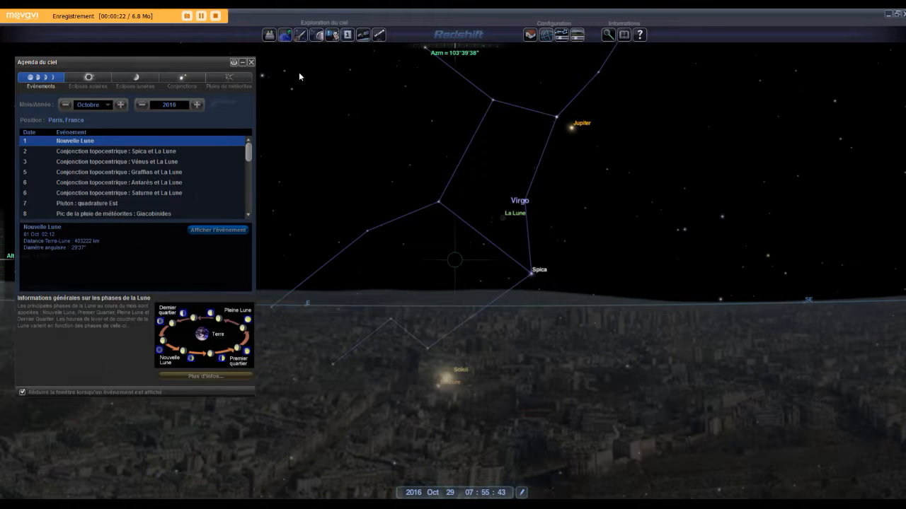
List the solar eclipses, try 2017 and a further year as the search start, and return the start year to 2016.
click(92, 80)
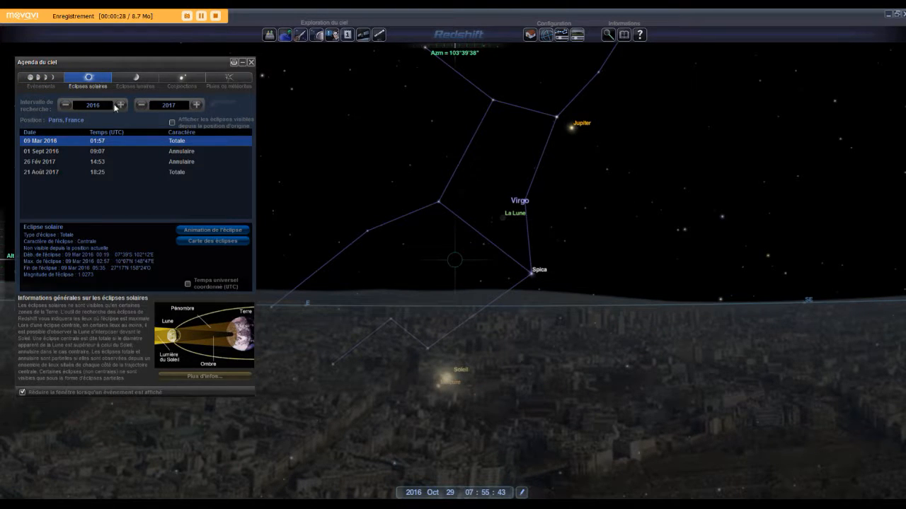
click(121, 105)
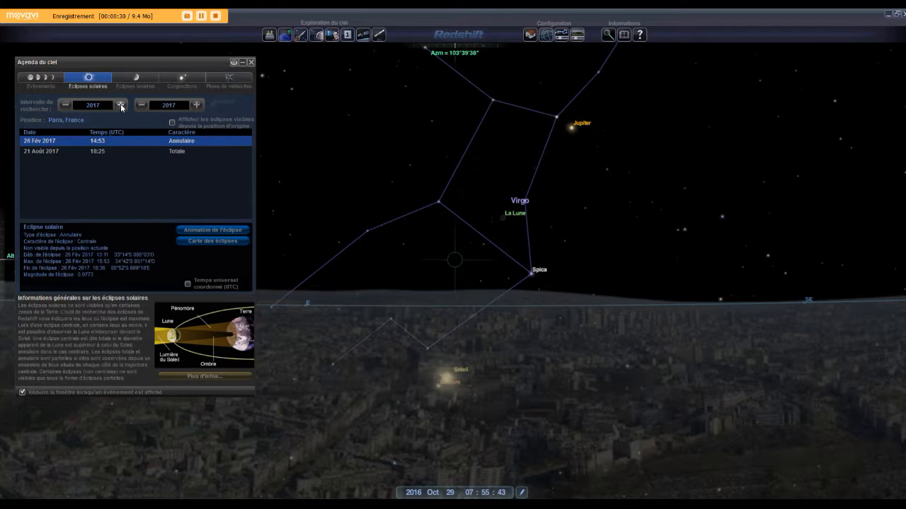
click(121, 105)
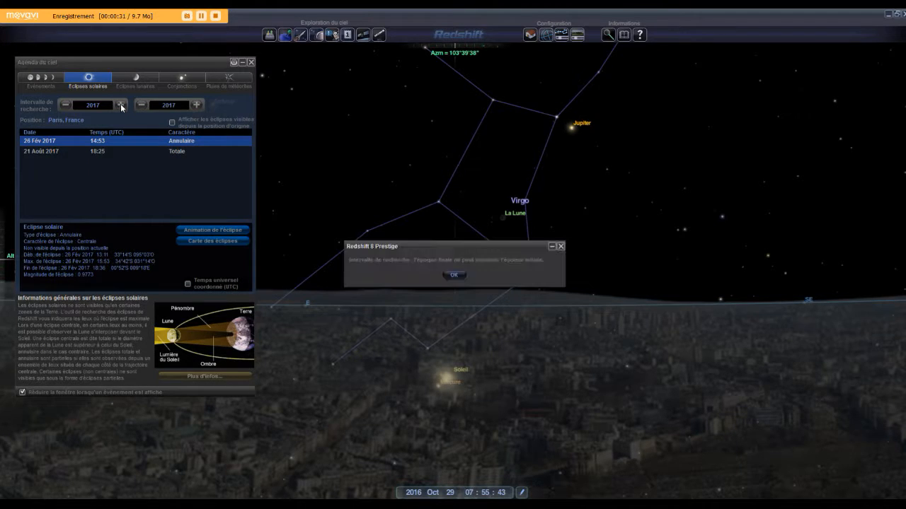
click(454, 276)
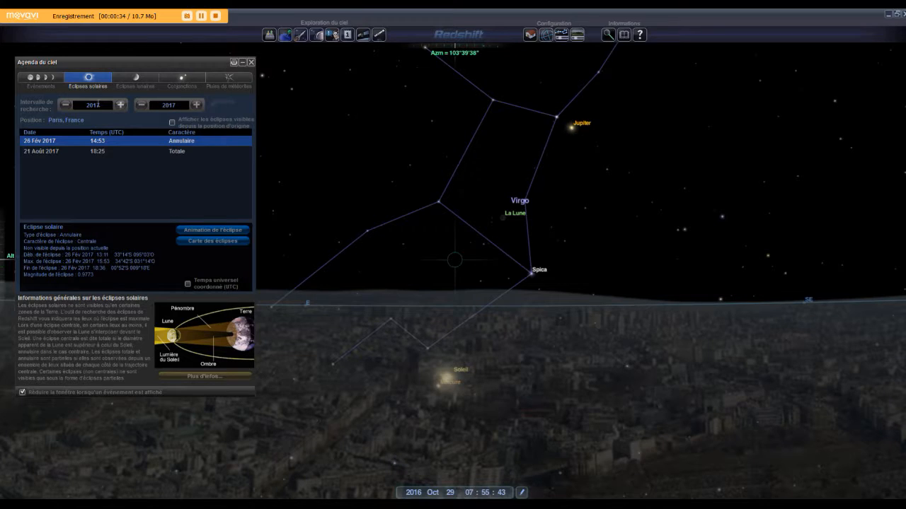
click(65, 105)
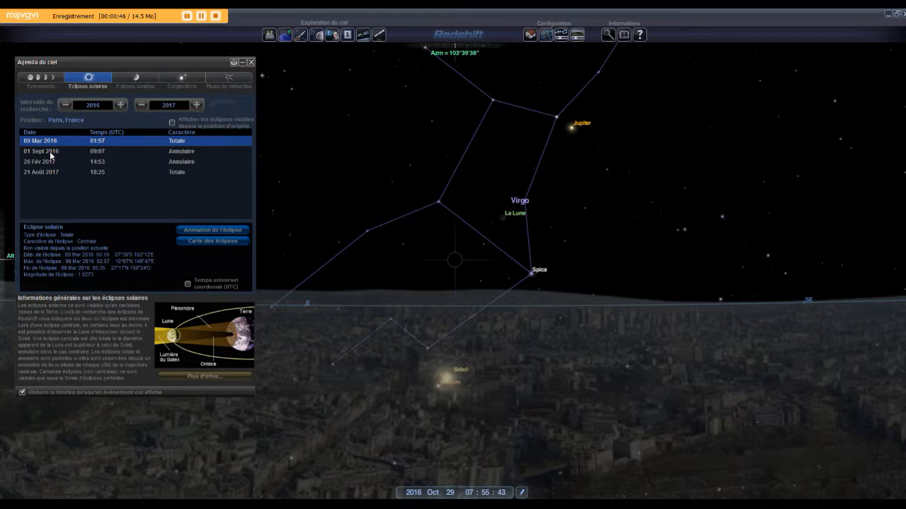
Find the 13 October 2016 close pass of Neptune and La Lune among the month's events and display it in the sky.
click(33, 80)
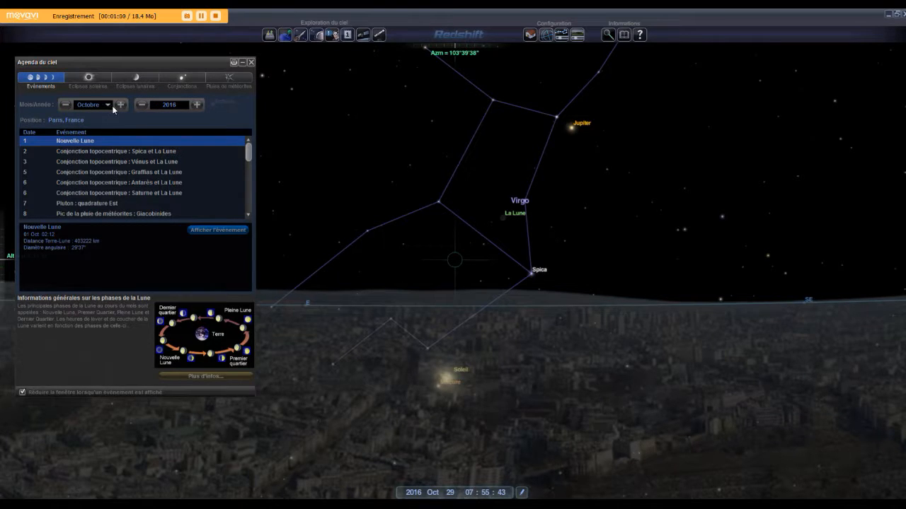
drag(248, 153, 253, 133)
scroll(252, 168, down, 3)
drag(252, 174, 248, 141)
scroll(196, 185, down, 1)
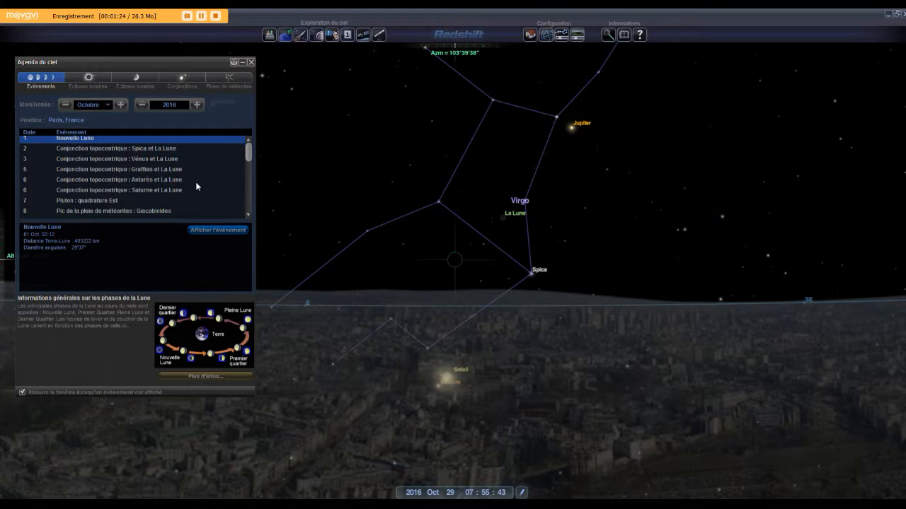
scroll(196, 187, down, 3)
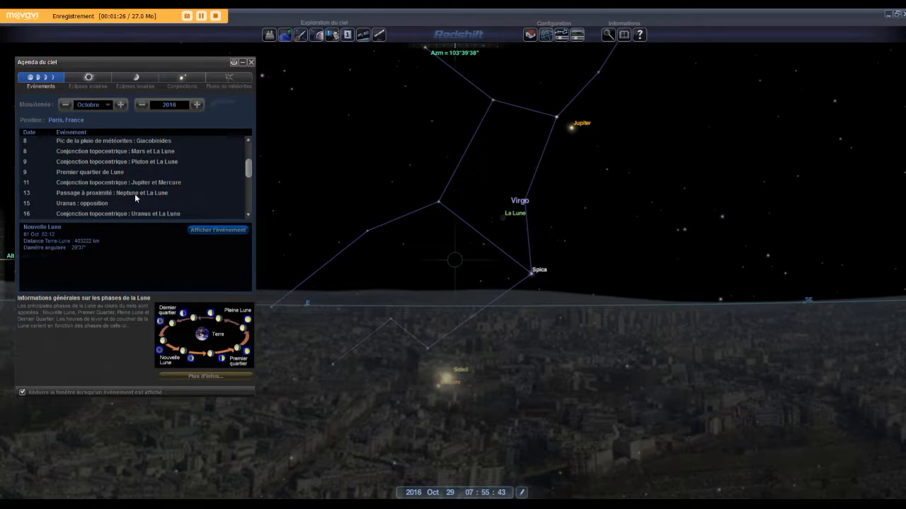
click(135, 193)
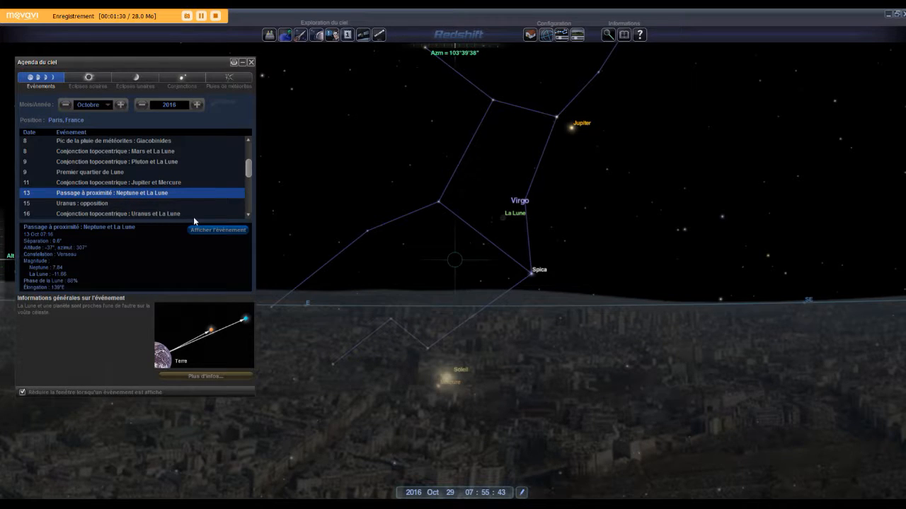
click(223, 231)
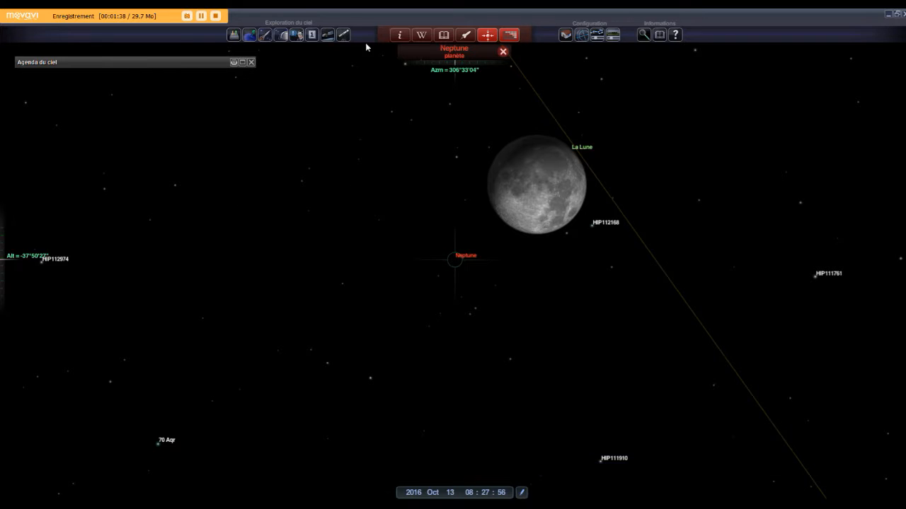
Widen the field of view around Neptune and La Lune to about 8°13' x 4°21' and close the zoom settings.
click(581, 35)
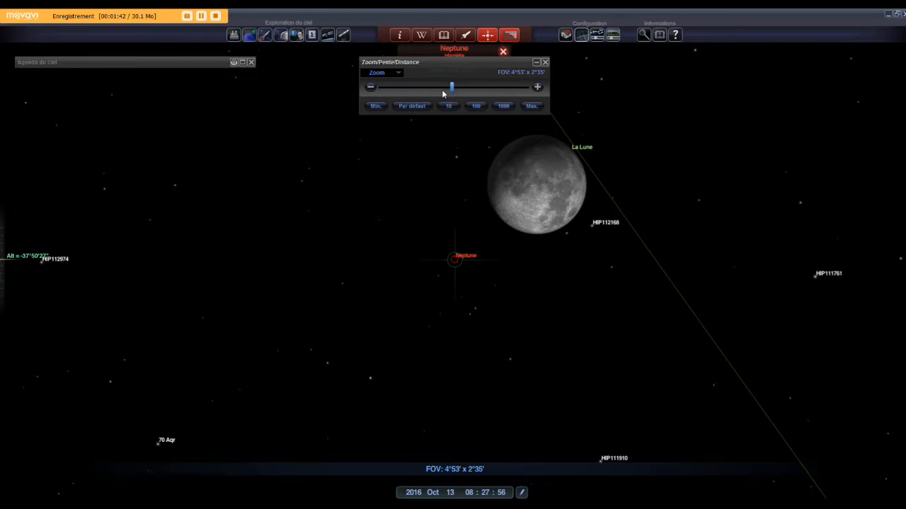
mouse_move(447, 92)
mouse_down()
mouse_move(418, 93)
mouse_move(450, 107)
mouse_up()
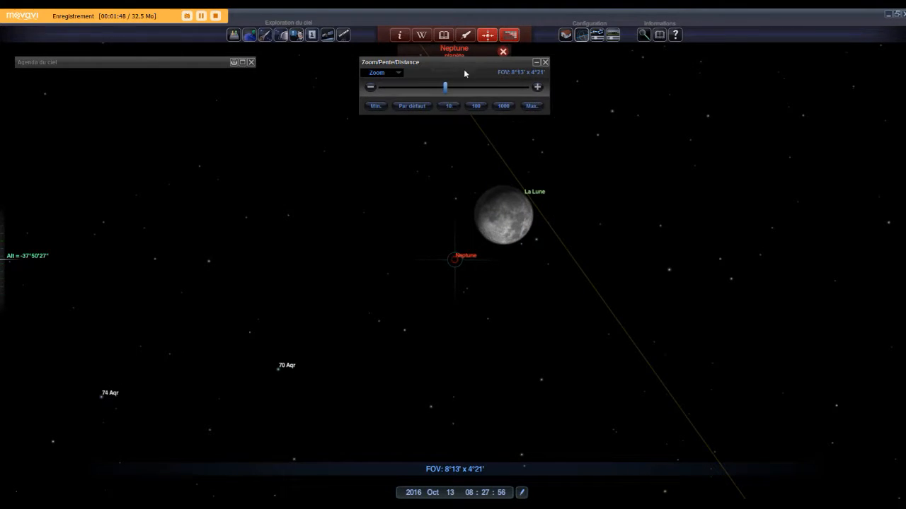
click(545, 63)
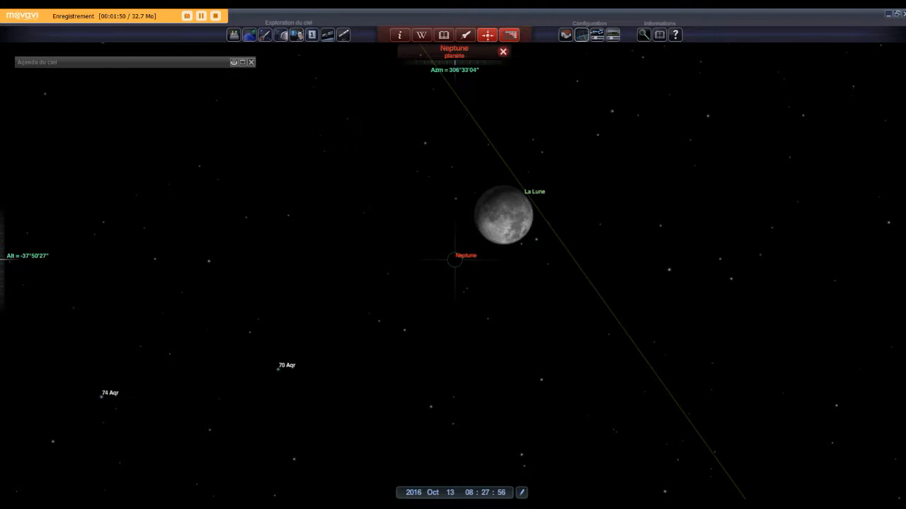
Look through the preferences and sky settings, including the startup sky, space probes, constellations, background sound and panorama choices.
click(612, 34)
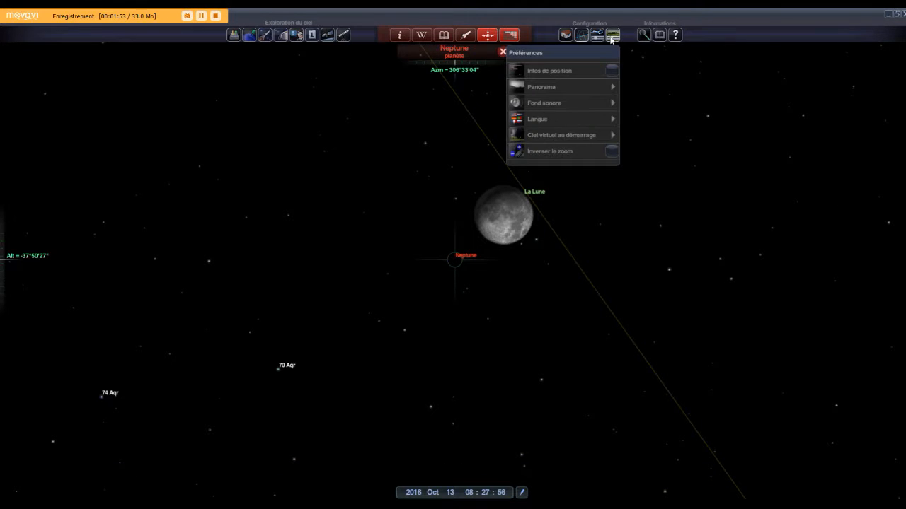
click(574, 141)
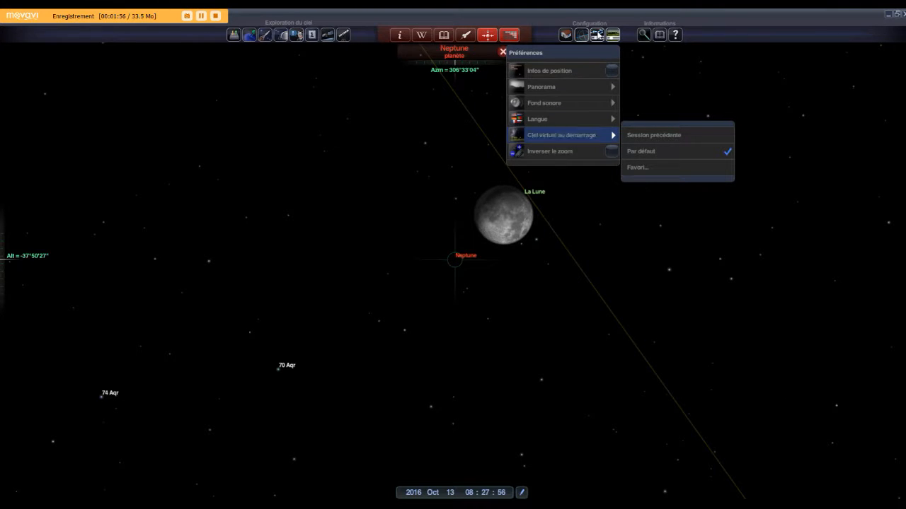
click(596, 34)
click(568, 169)
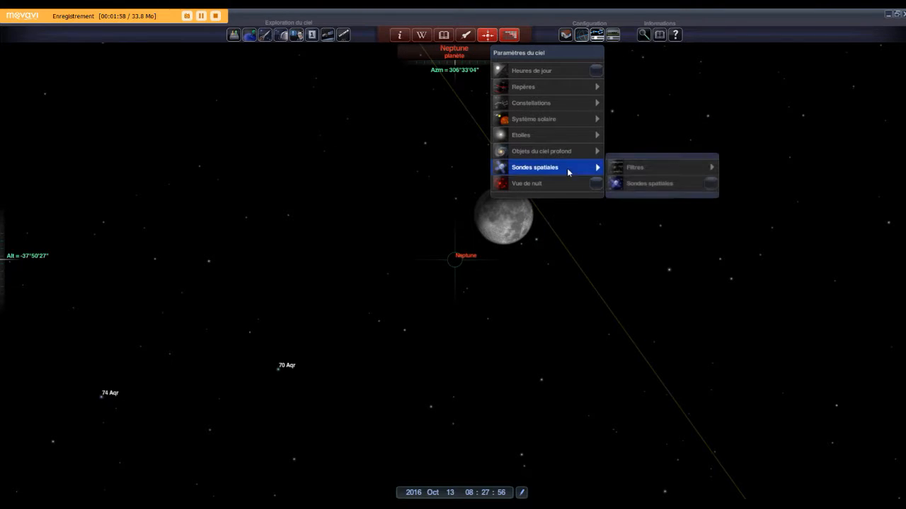
click(572, 86)
click(573, 106)
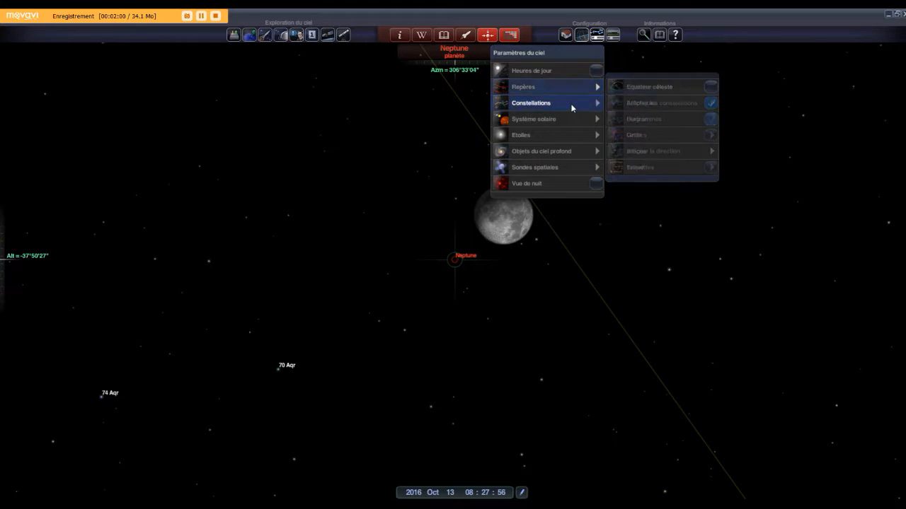
click(613, 35)
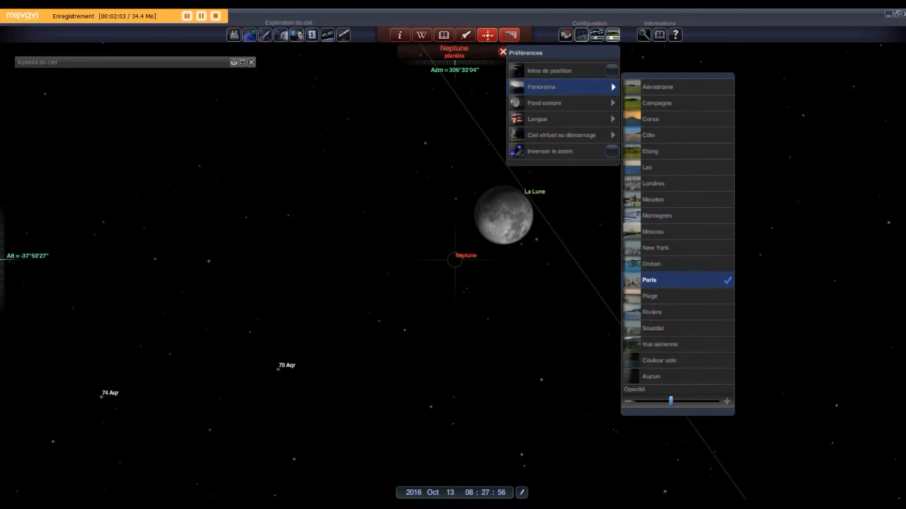
click(753, 368)
click(613, 35)
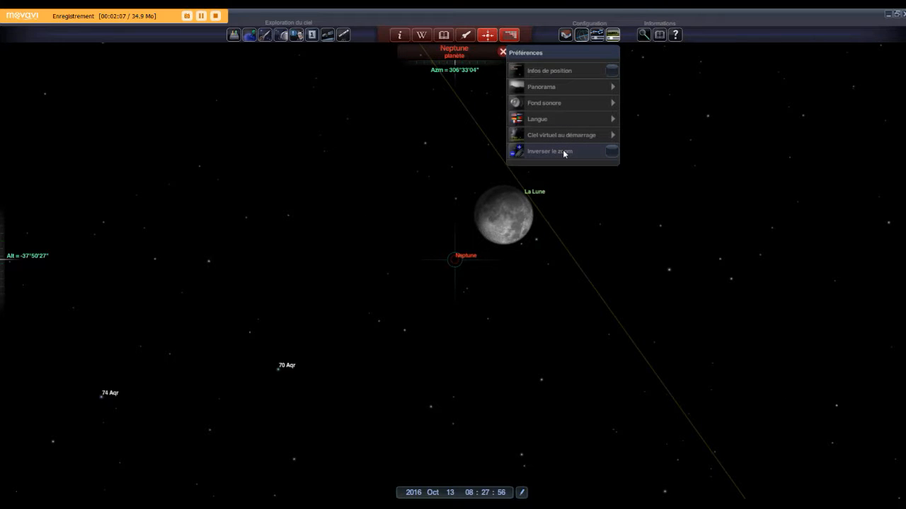
click(584, 103)
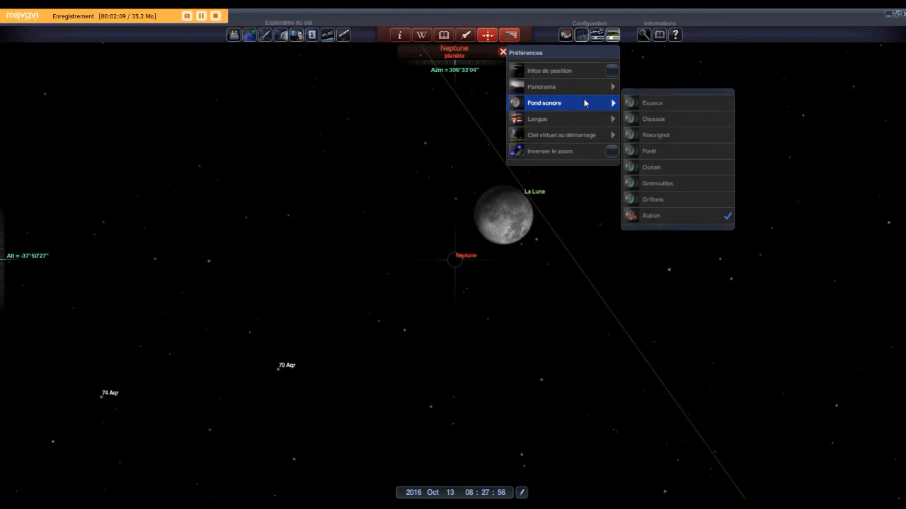
click(583, 87)
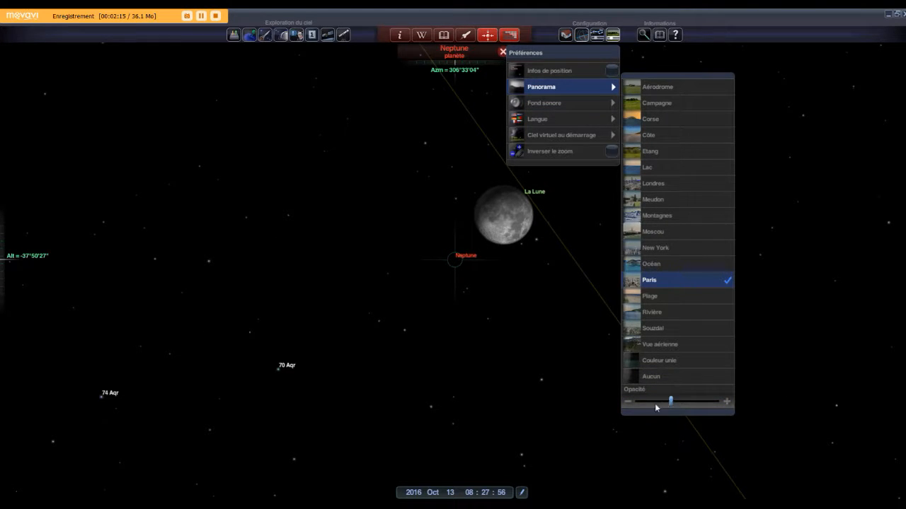
click(545, 266)
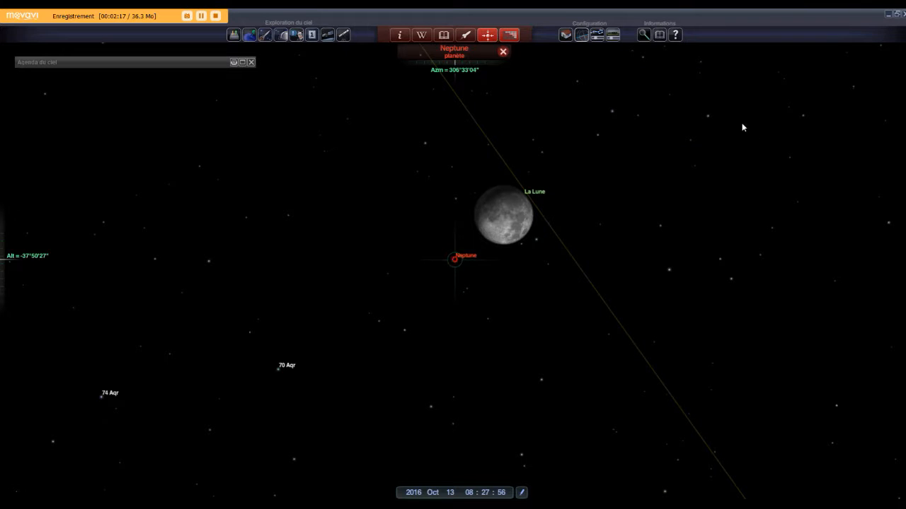
Examine the sky around Neptune and La Lune with a field of view of about 252° x 133°, following the ecliptic and horizon.
scroll(454, 260, down, 10)
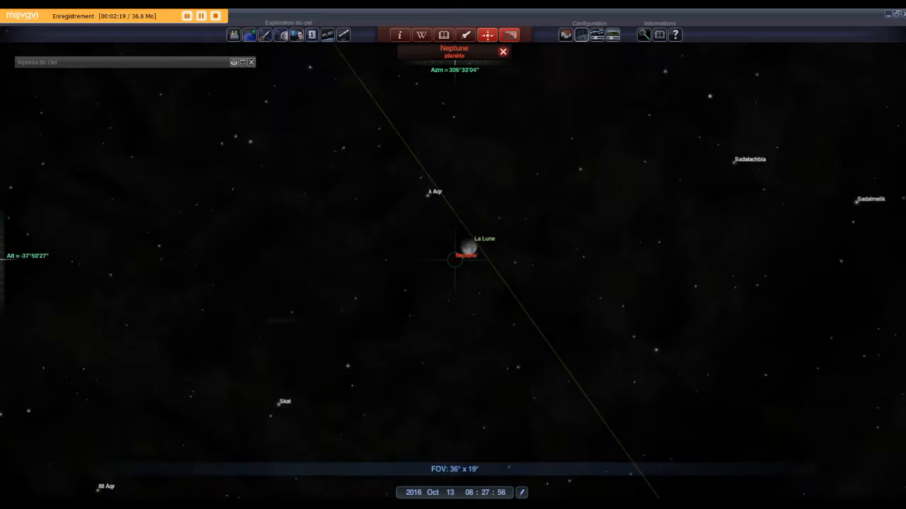
scroll(454, 258, up, 3)
scroll(455, 259, down, 3)
scroll(454, 258, up, 3)
scroll(454, 259, down, 2)
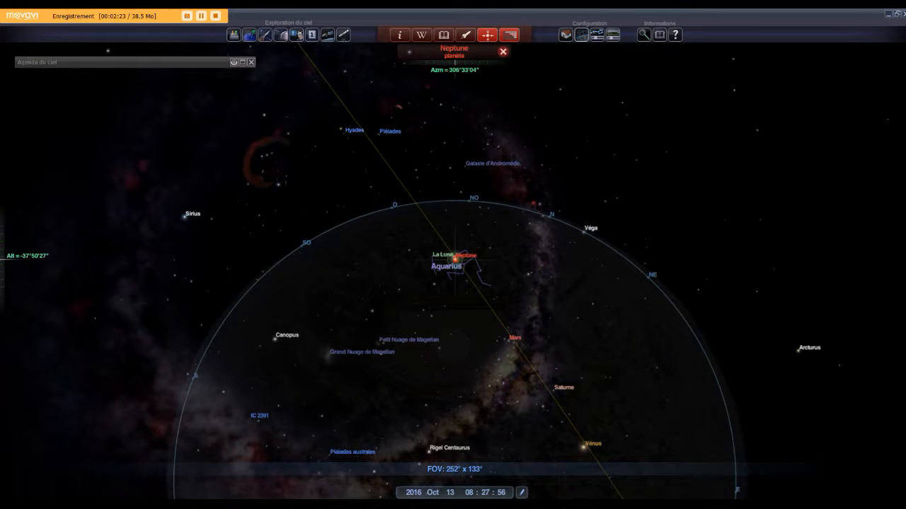
drag(572, 309, 554, 326)
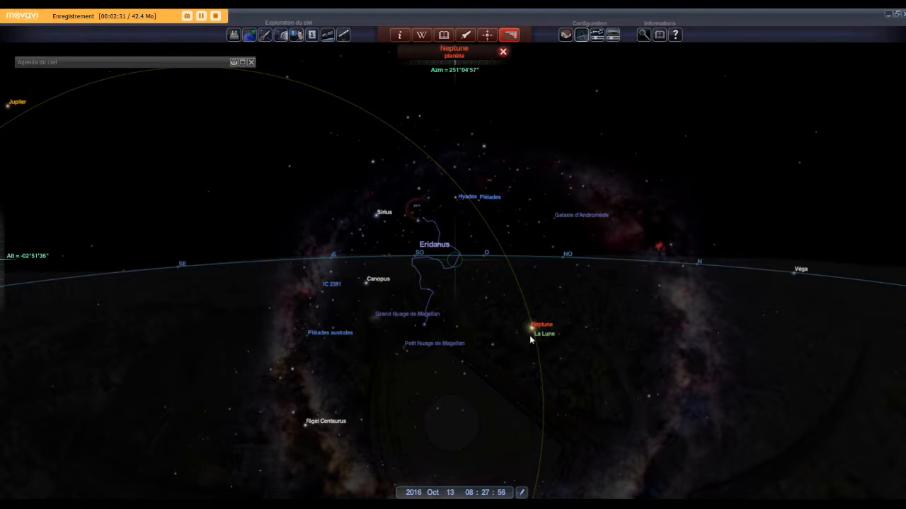
drag(560, 339, 605, 355)
drag(307, 318, 364, 323)
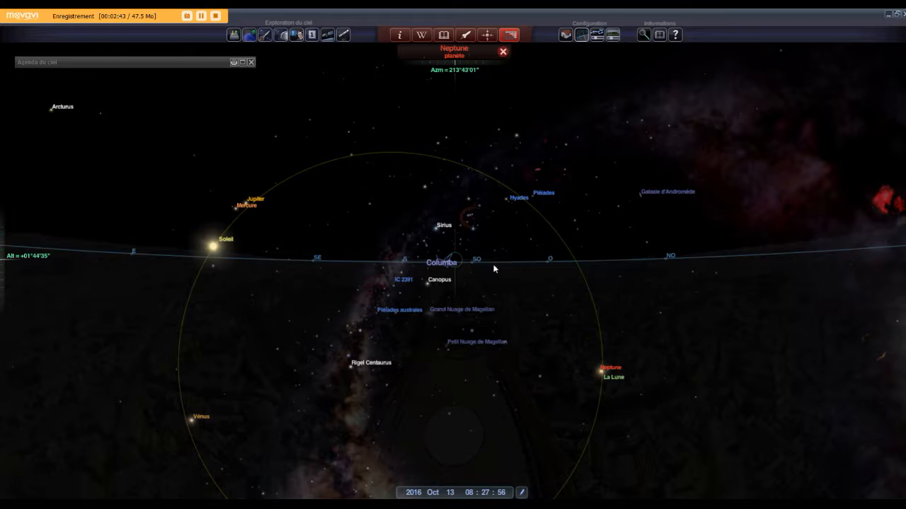
drag(668, 258, 463, 254)
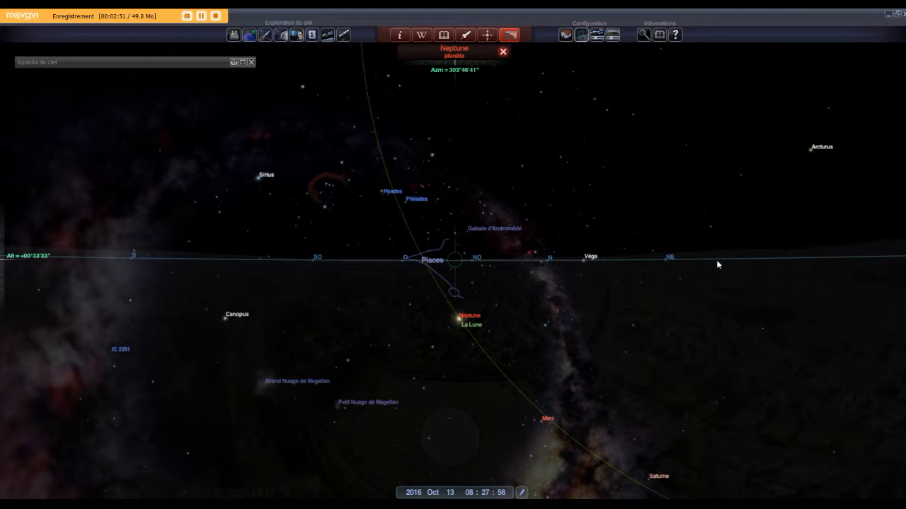
click(522, 493)
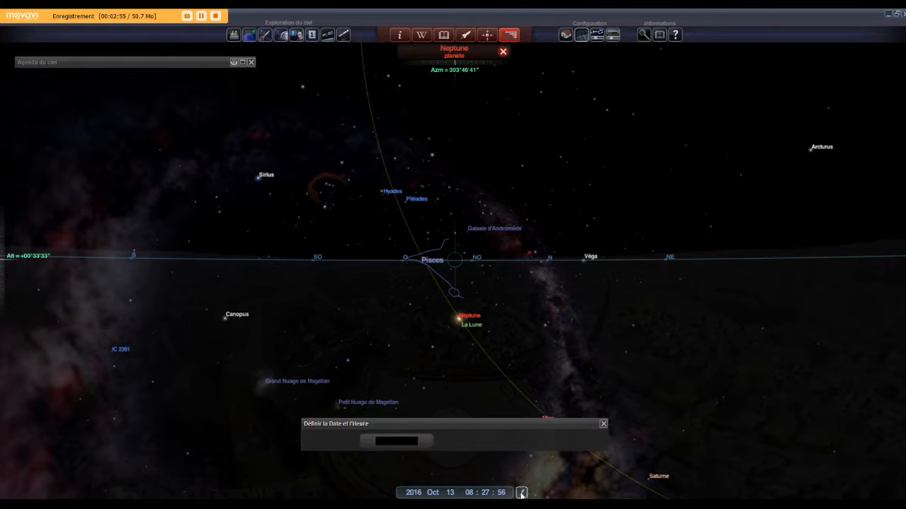
click(603, 424)
click(234, 35)
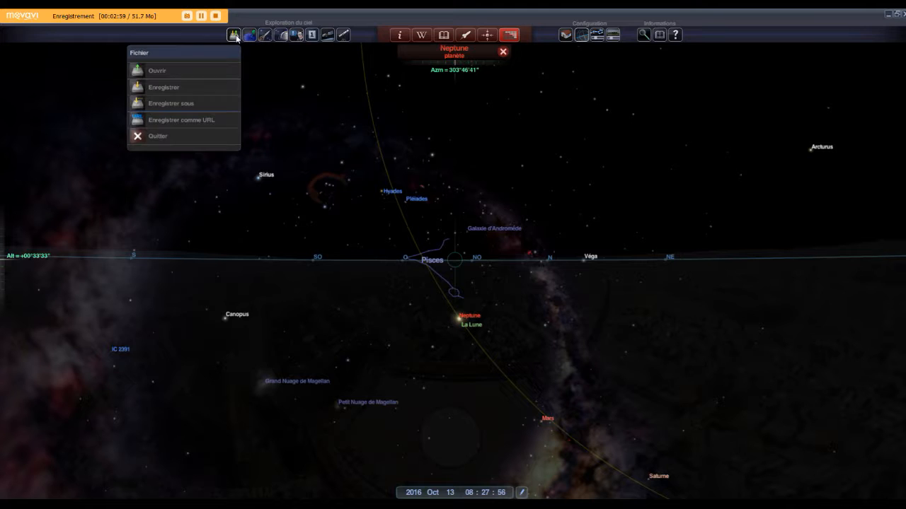
Confirm Paris, France as the observing position and survey the sky around La Lune with a field of view of about 261° x 138°.
click(250, 35)
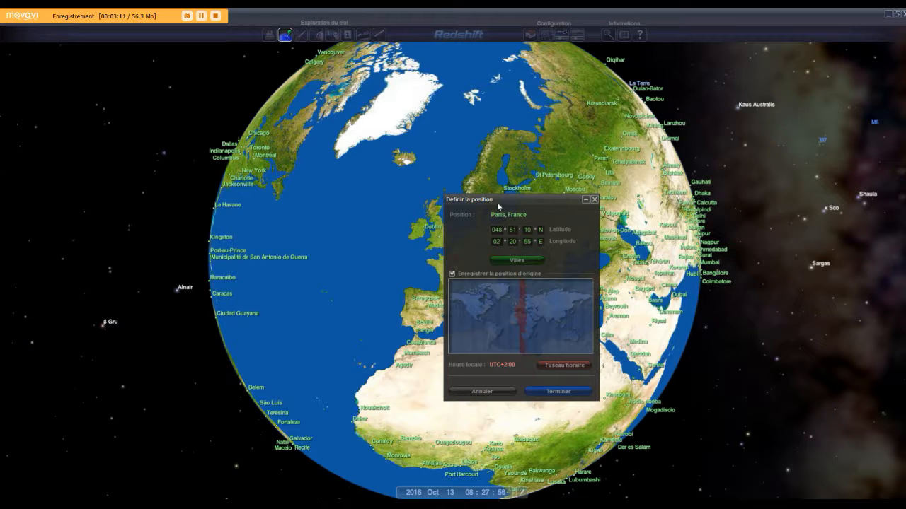
click(556, 393)
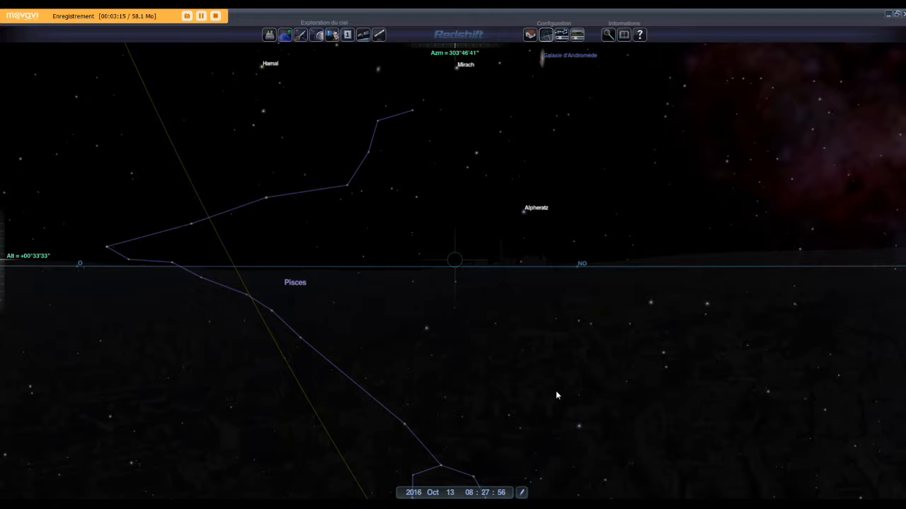
drag(526, 358, 582, 473)
drag(490, 412, 561, 340)
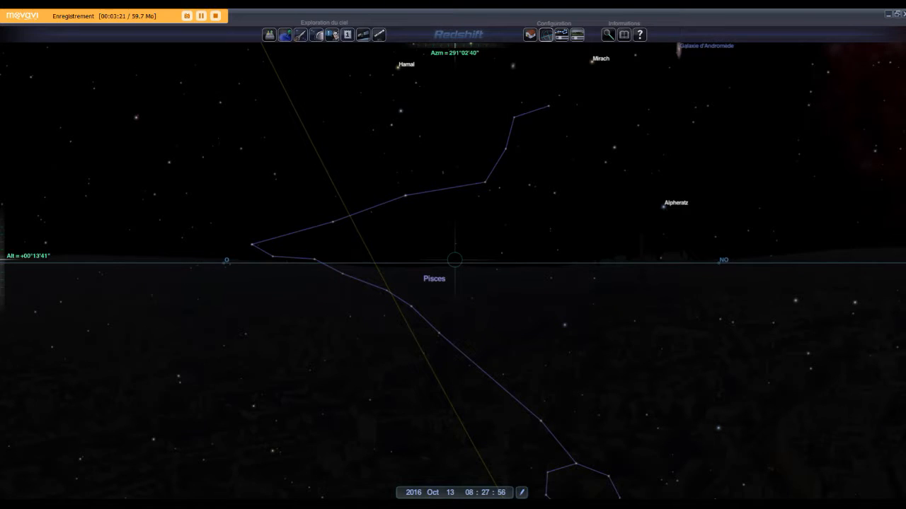
scroll(454, 260, down, 10)
scroll(454, 259, up, 1)
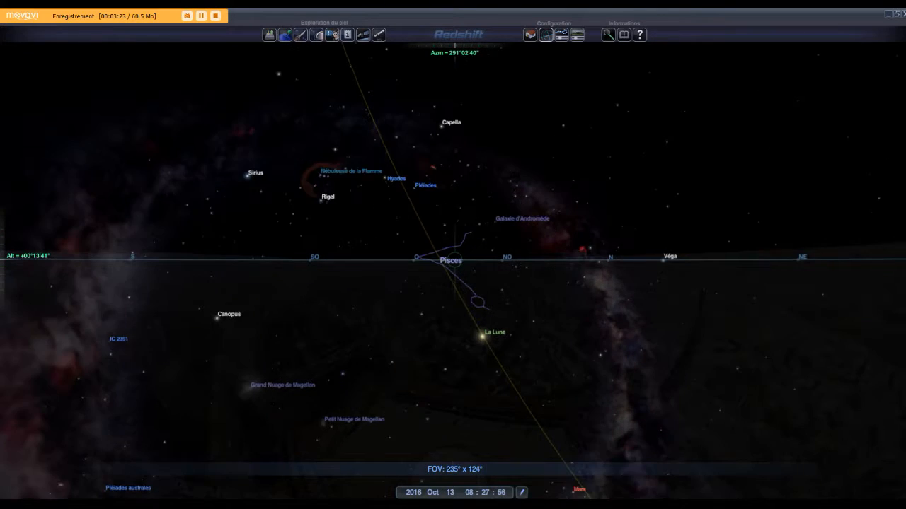
scroll(454, 259, down, 2)
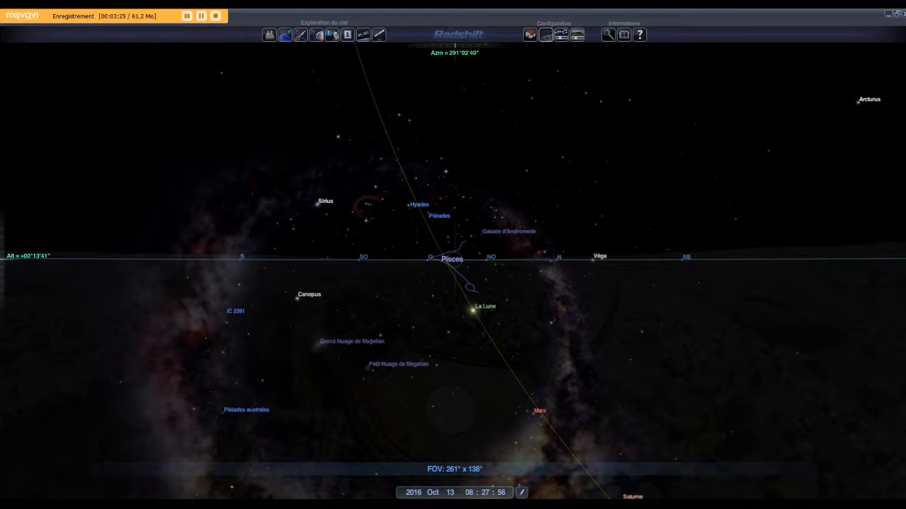
drag(622, 369, 500, 383)
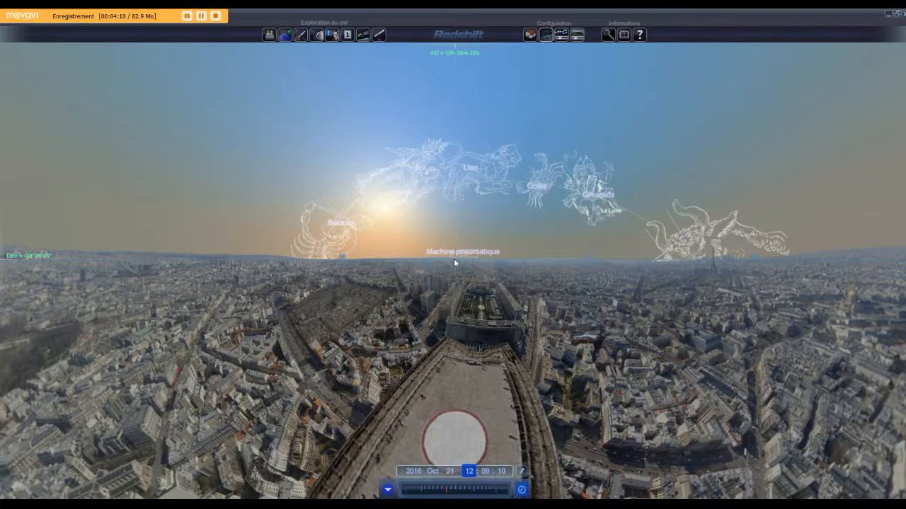
Confirm the Paris position again and advance the time on 21 October 2016 to 17:34:32 with a wider view of the zodiac figures.
click(283, 35)
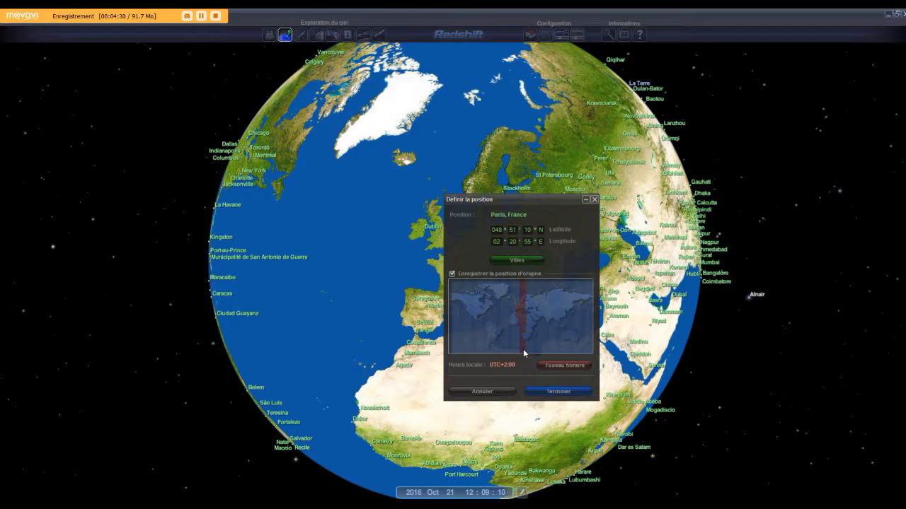
click(559, 392)
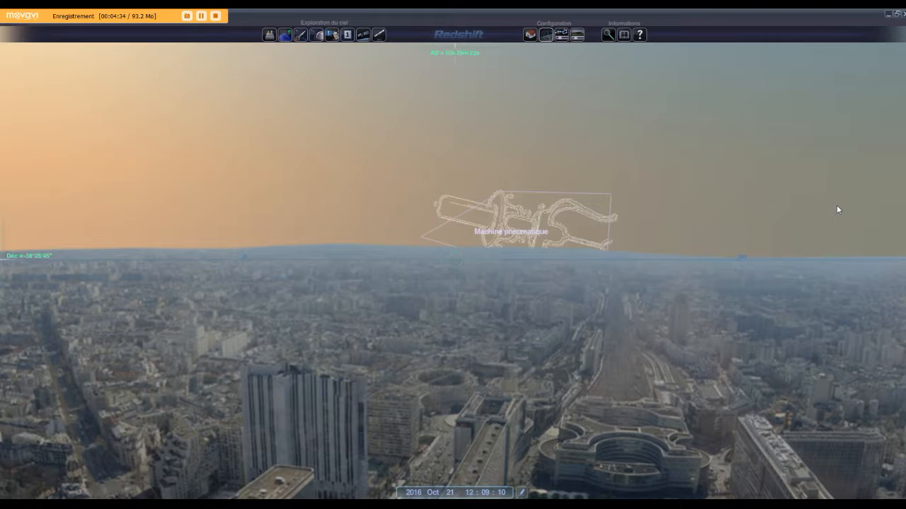
click(457, 494)
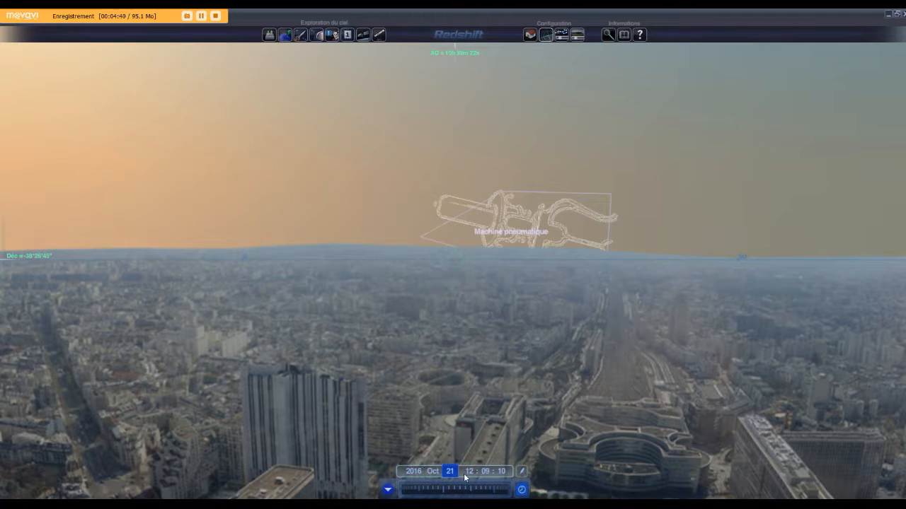
click(470, 472)
click(472, 474)
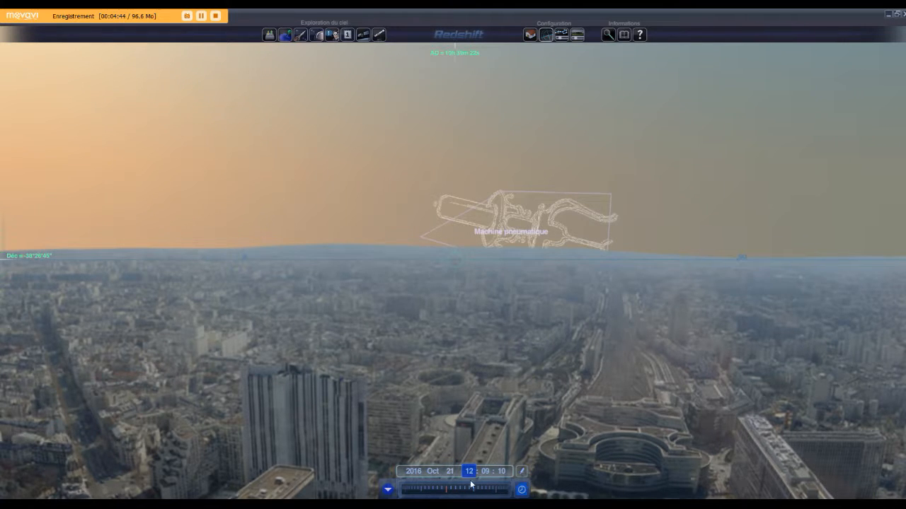
drag(462, 489, 489, 491)
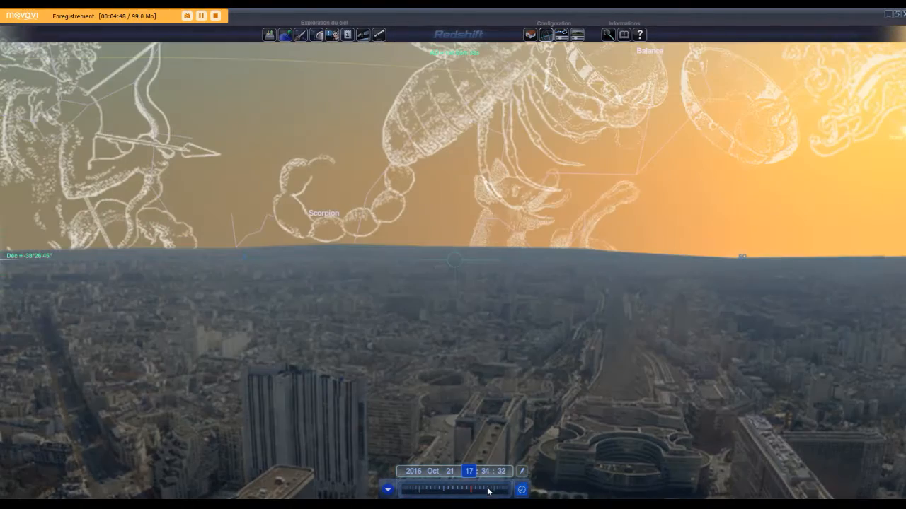
scroll(453, 272, down, 5)
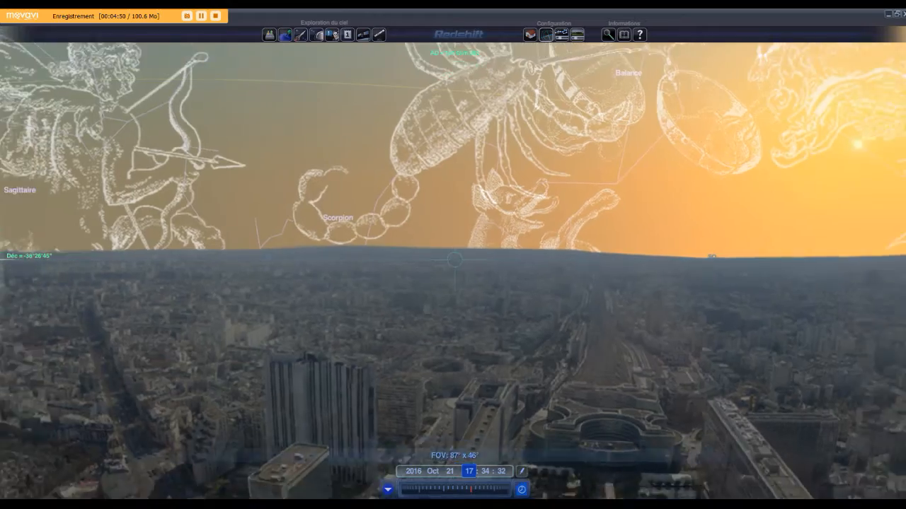
scroll(453, 272, up, 2)
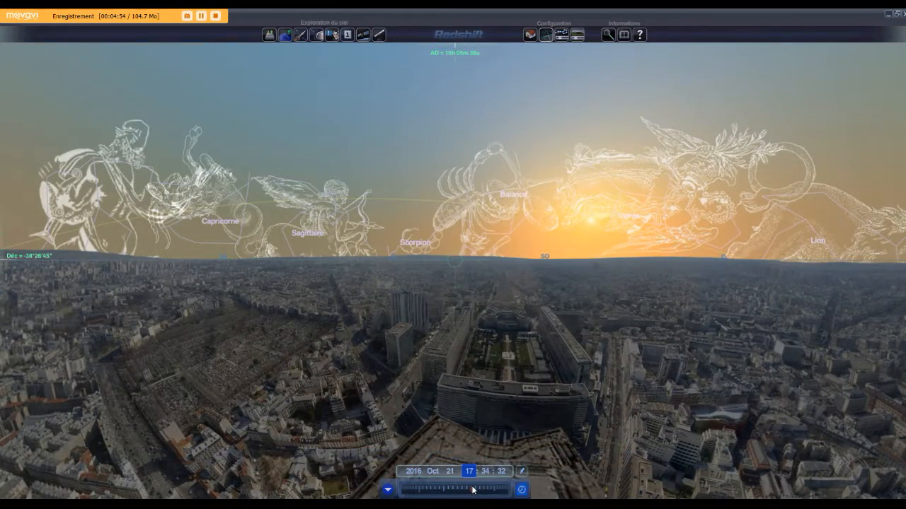
Shift the time on 21 October to 05:42:26, 14:24:14 and finally 09:35:43, with a field of view of about 215° x 114°.
drag(468, 493, 417, 498)
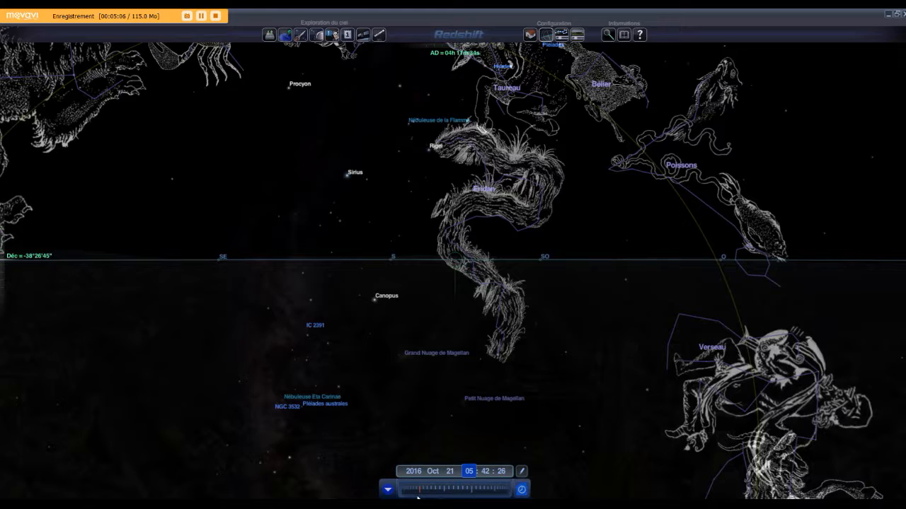
drag(418, 497, 458, 480)
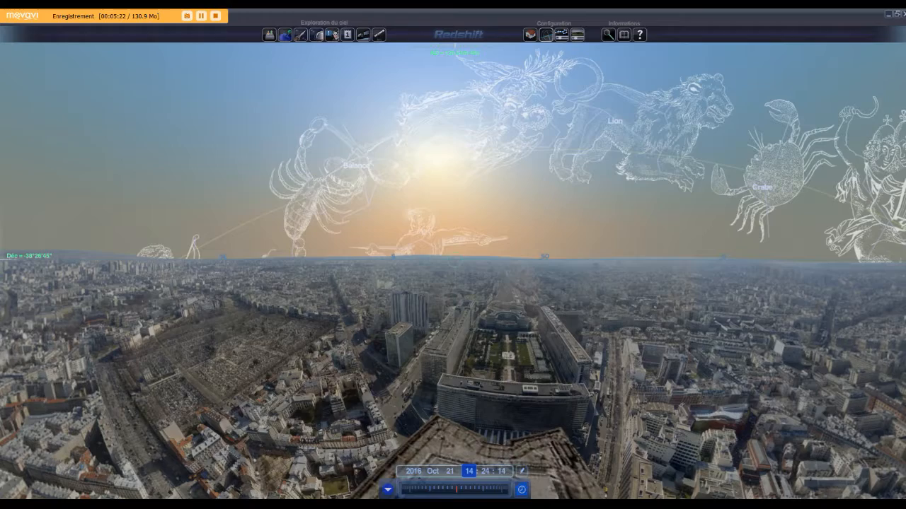
scroll(453, 272, down, 3)
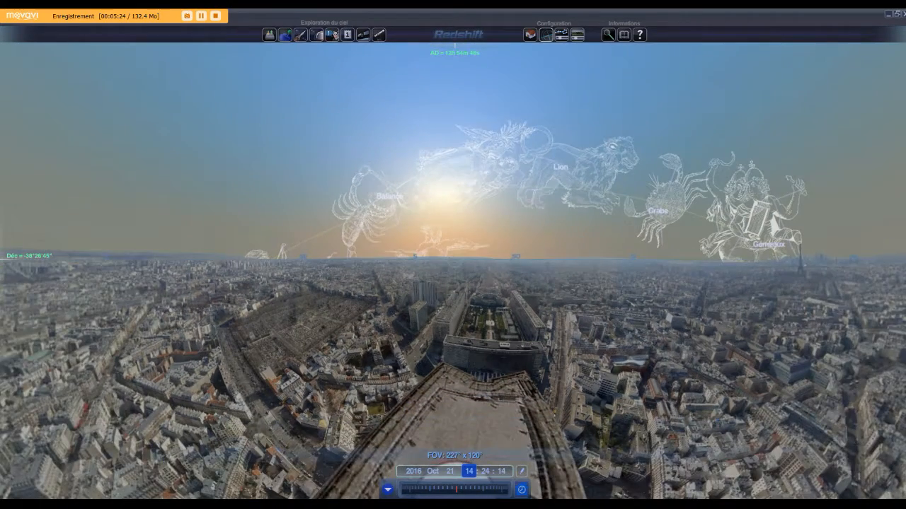
scroll(453, 271, up, 2)
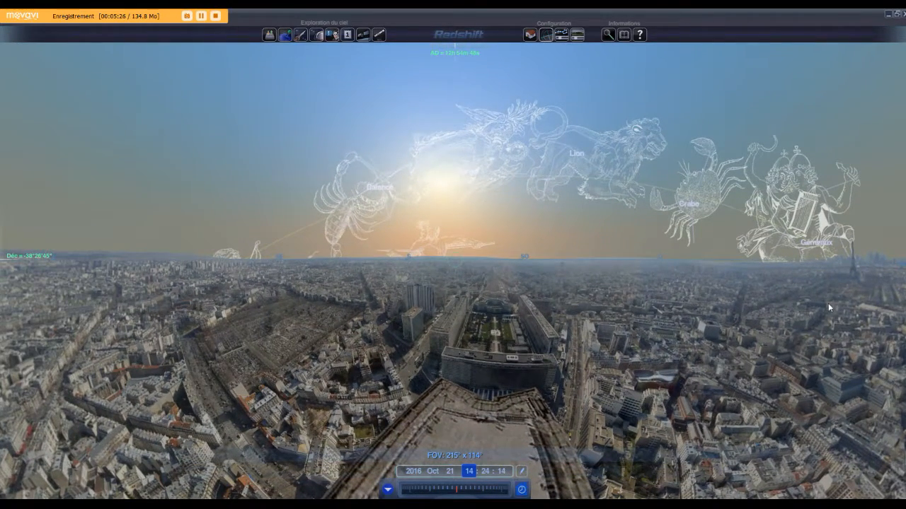
drag(459, 491, 436, 498)
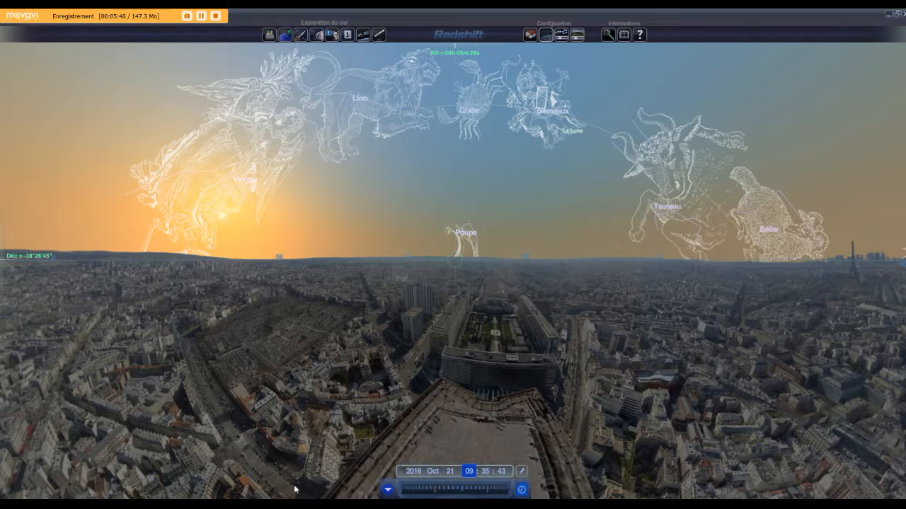
mouse_move(243, 505)
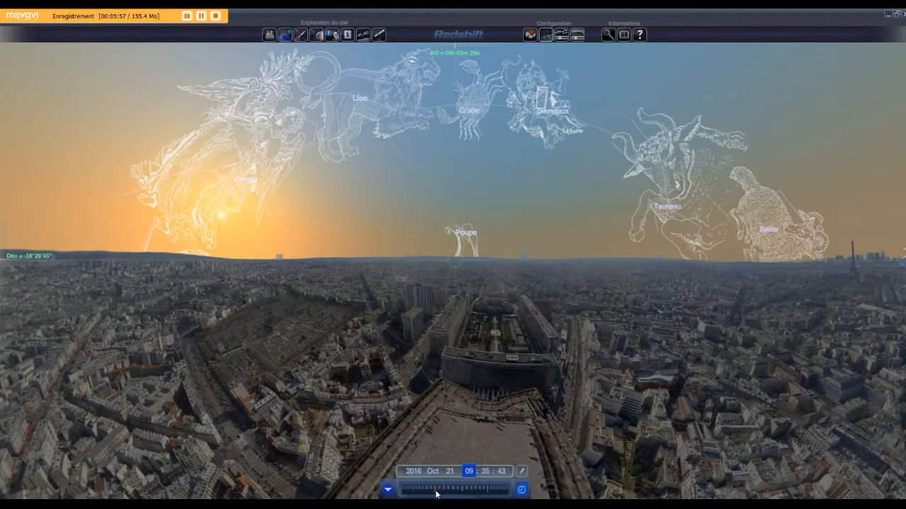
Shift the sky's time through 21 and 22 October 2016, passing 19:31:50 and 12:22:06, and settle on 21 October at 13:05:05.
mouse_move(439, 496)
mouse_down()
mouse_move(455, 487)
mouse_move(443, 489)
mouse_up()
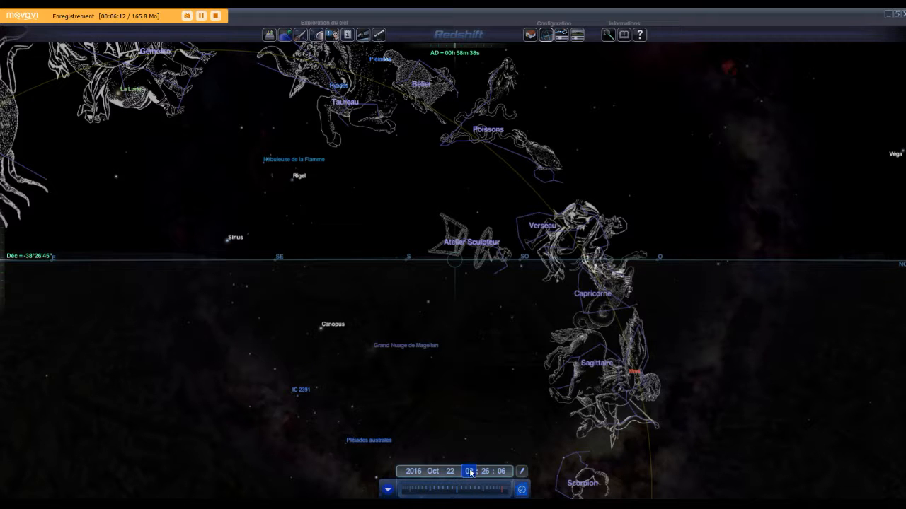
drag(489, 494, 430, 491)
drag(437, 488, 495, 490)
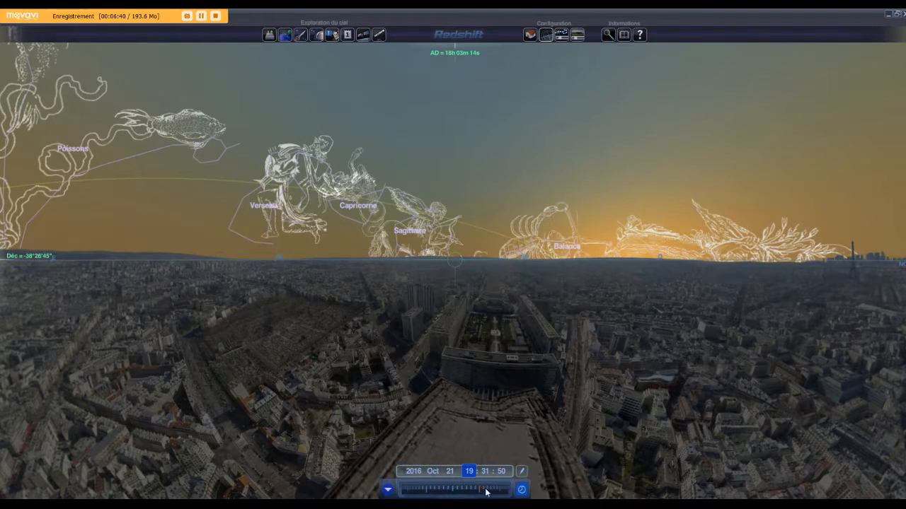
drag(483, 492, 450, 497)
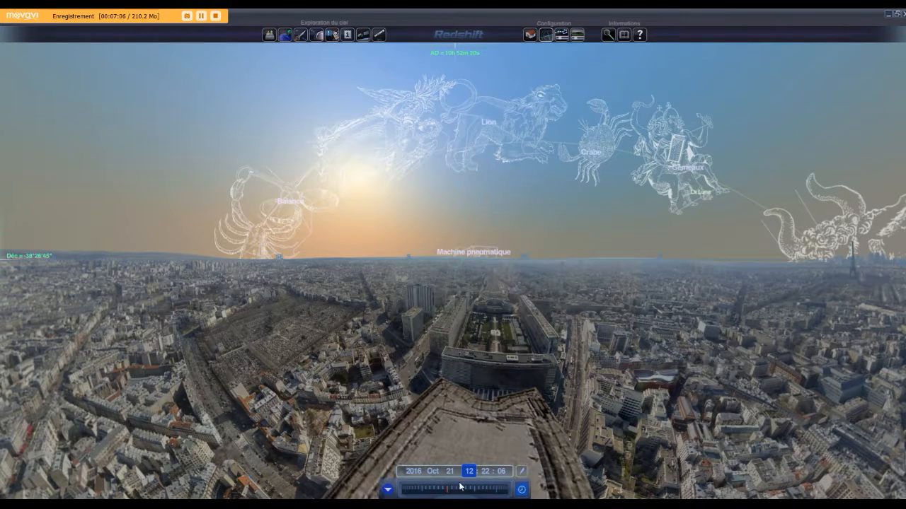
mouse_move(446, 493)
mouse_down()
mouse_move(480, 492)
mouse_move(448, 496)
mouse_up()
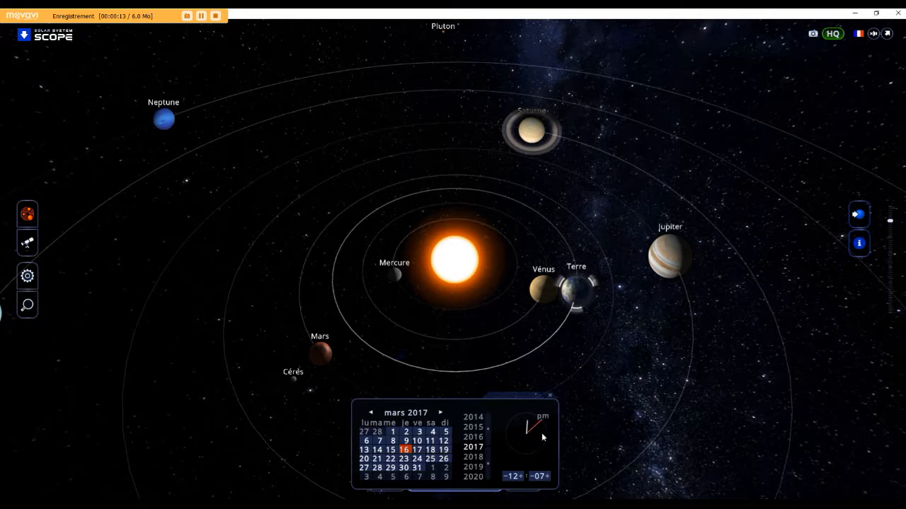
Switch to Solar System Scope and turn its clock through March 2017, via 16 March 14:45 and 18 March 09:06 to 15 March 14:34.
drag(490, 391, 519, 481)
click(520, 477)
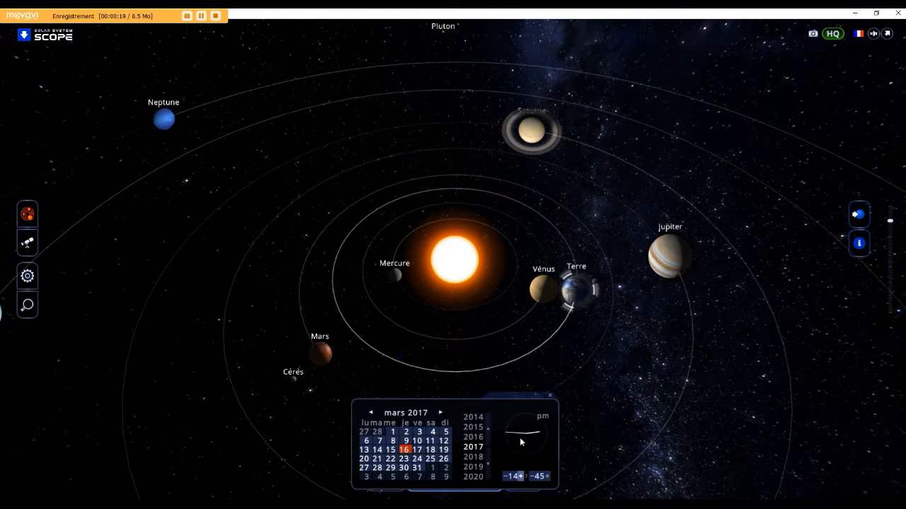
drag(538, 431, 495, 436)
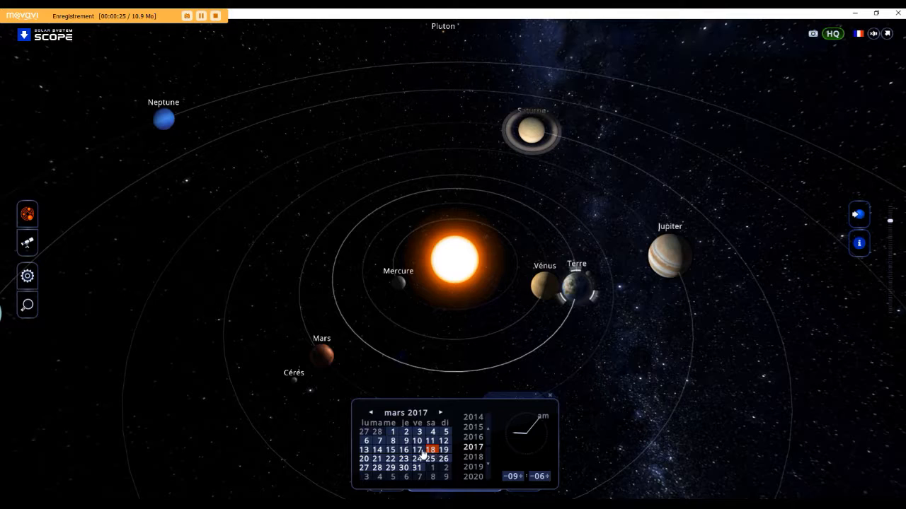
drag(489, 432, 578, 426)
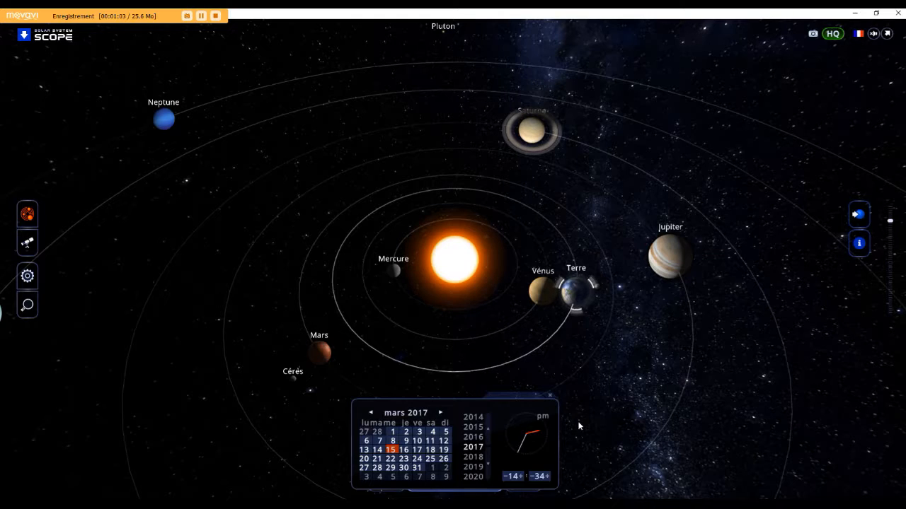
drag(579, 425, 535, 416)
drag(566, 450, 541, 452)
drag(619, 436, 599, 448)
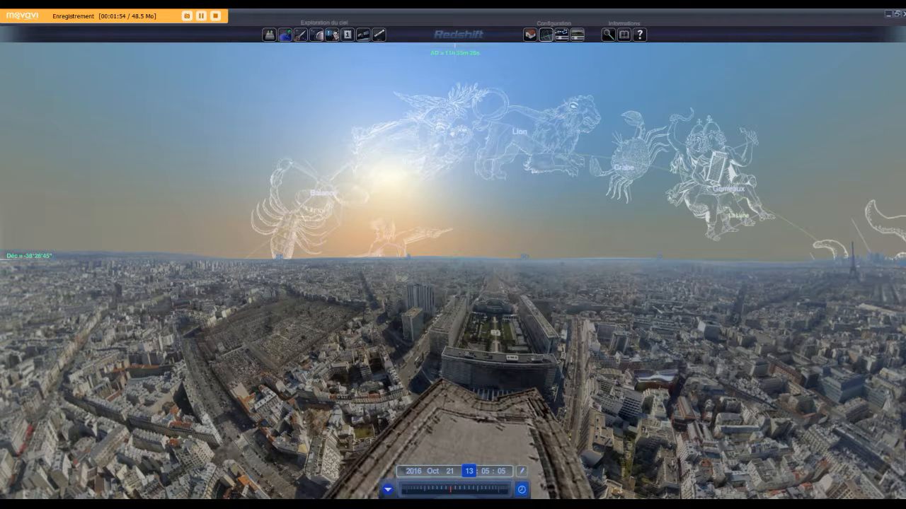
Return to Redshift, check the Paris observing position, and advance the time on 21 October 2016 to 16:58:22.
click(284, 35)
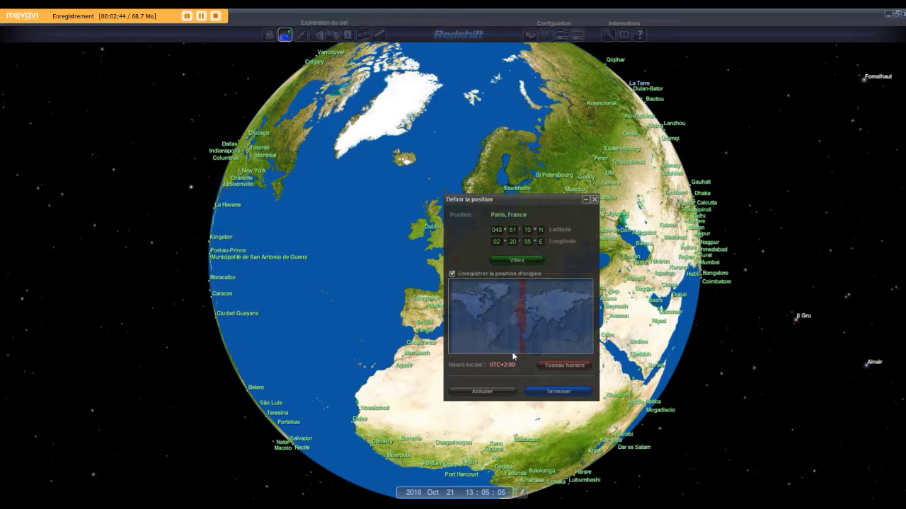
click(594, 199)
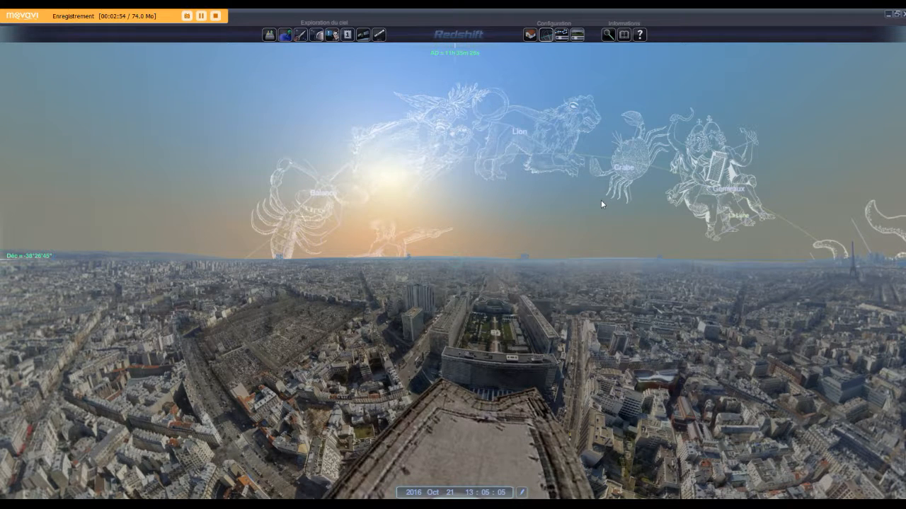
click(484, 490)
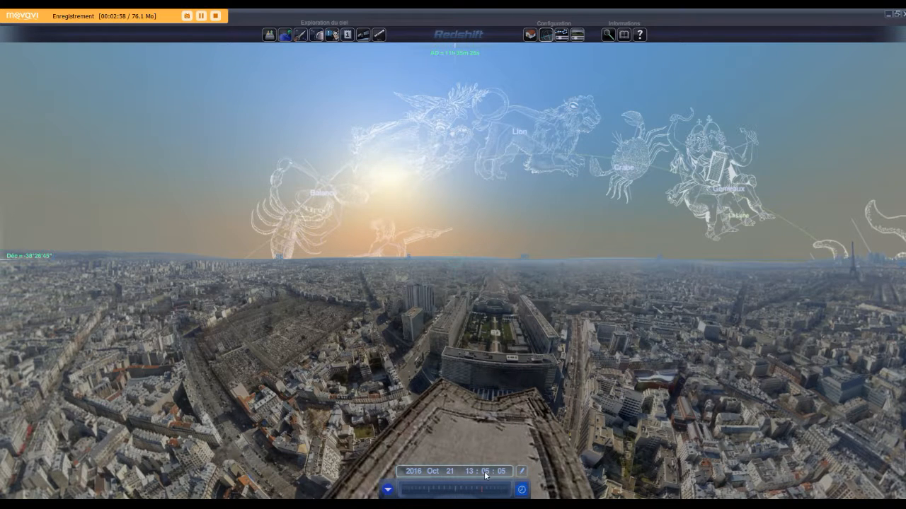
click(470, 471)
mouse_move(467, 490)
mouse_down()
mouse_move(430, 489)
mouse_move(487, 488)
mouse_move(435, 498)
mouse_move(485, 493)
mouse_up()
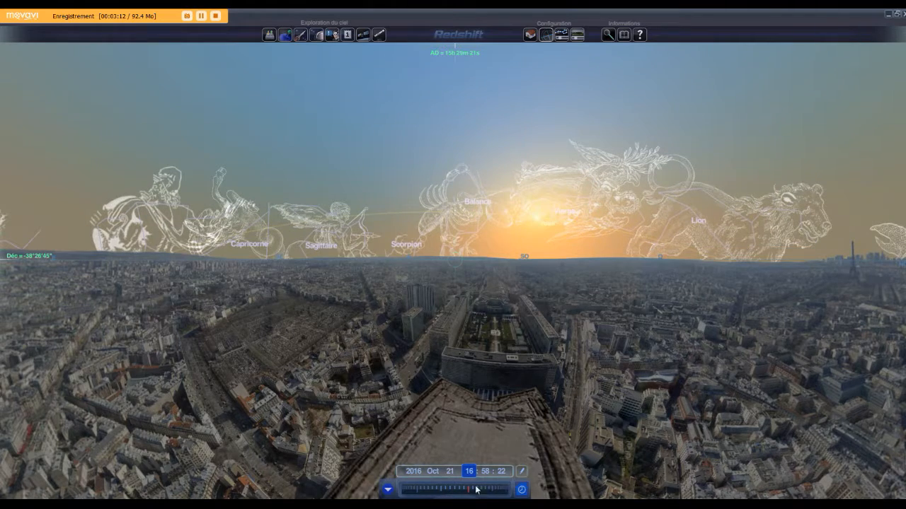
Confirm Paris, France as the observing position and widen the view to span the zodiac figures from Capricorne to Lion.
click(284, 34)
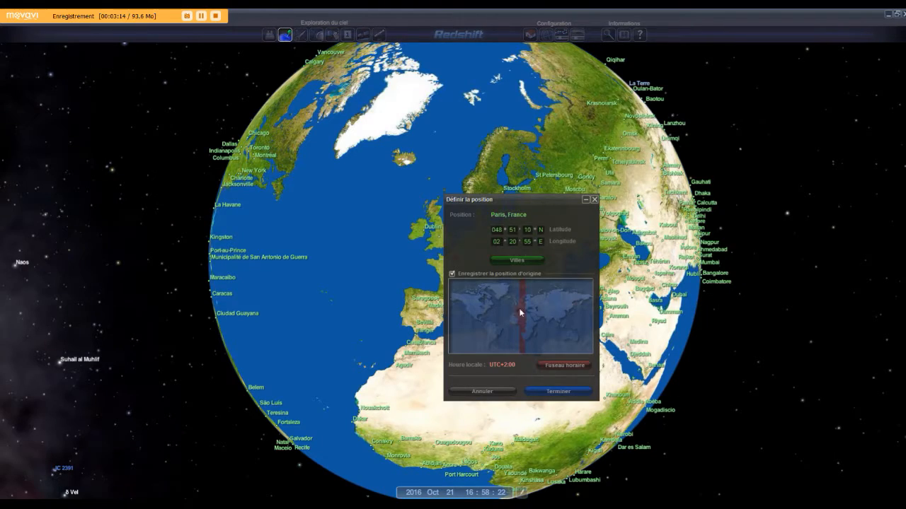
click(570, 393)
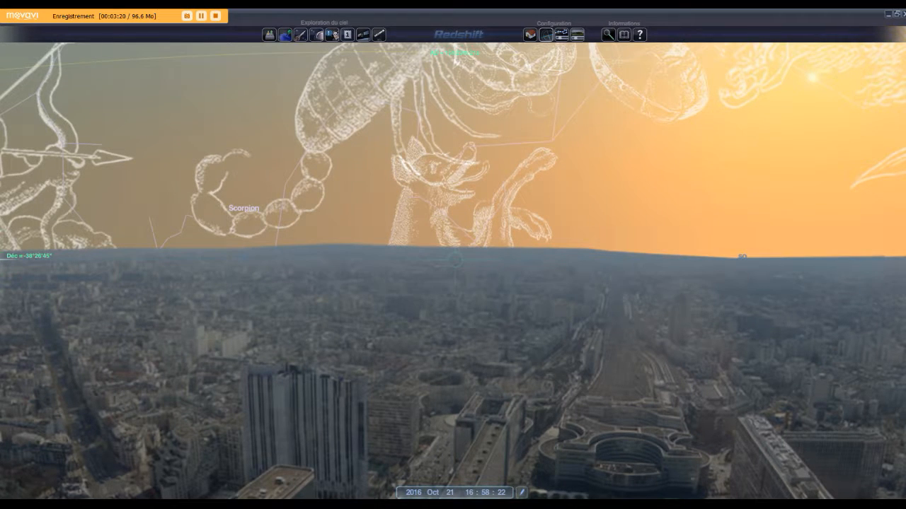
scroll(454, 260, down, 10)
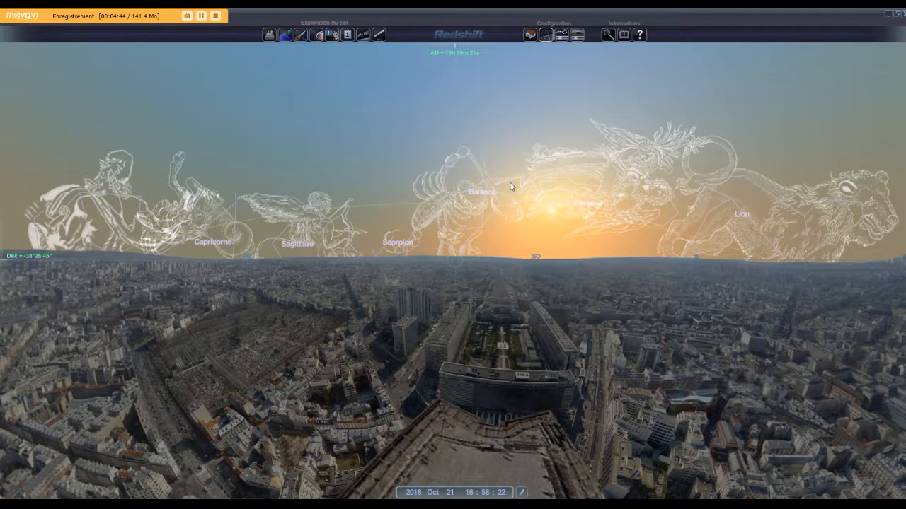
Try to adjust the opacity of the Paris panorama in the preferences.
key(F10)
click(576, 34)
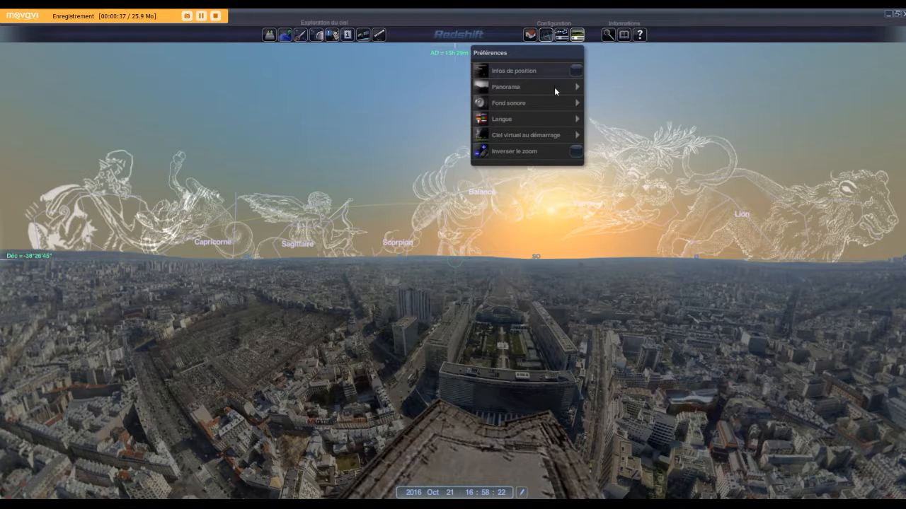
mouse_move(554, 87)
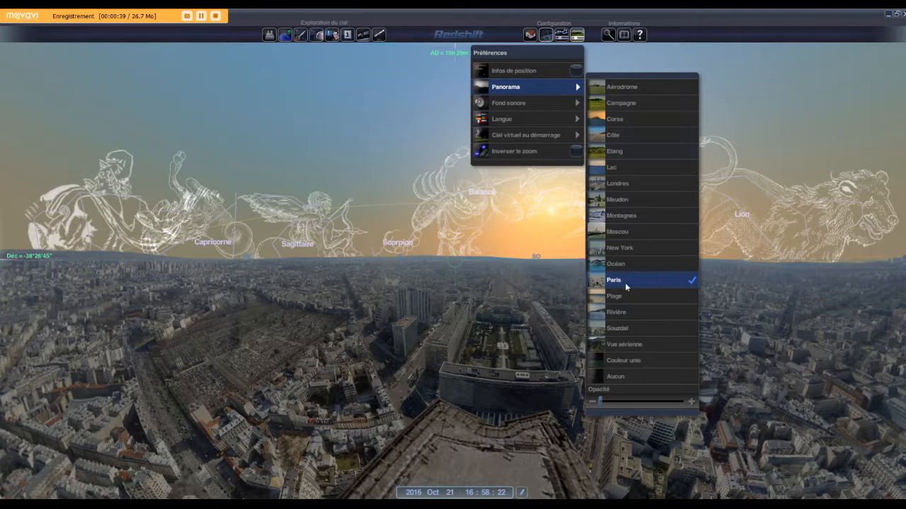
click(601, 401)
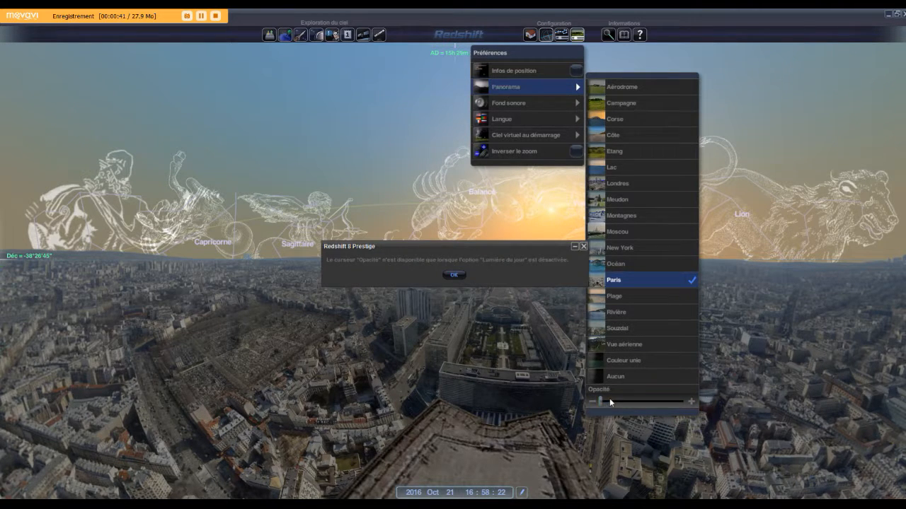
click(453, 275)
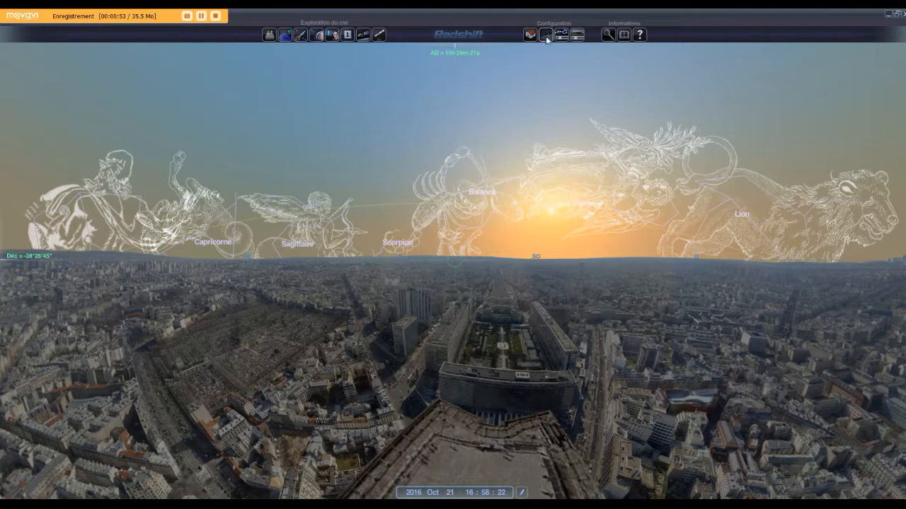
Review the panorama choices in the preferences again, keeping the Paris landscape.
click(577, 34)
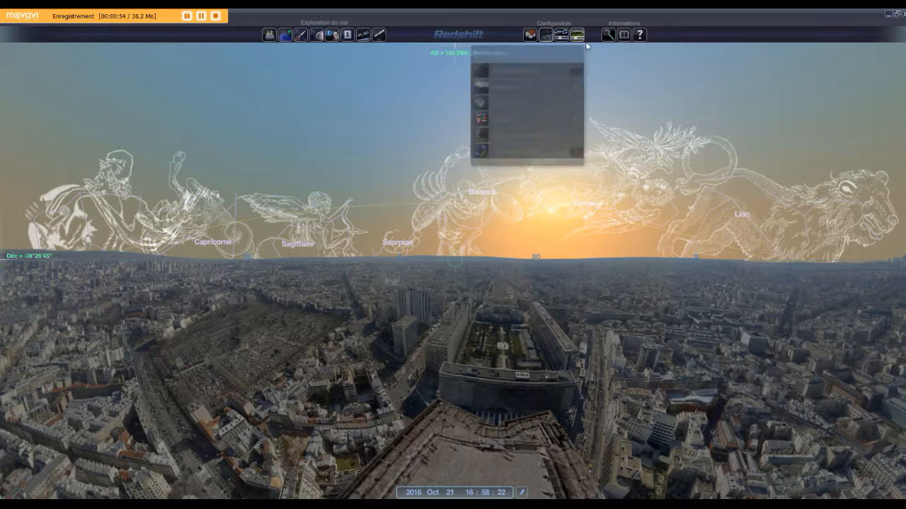
click(545, 136)
click(553, 90)
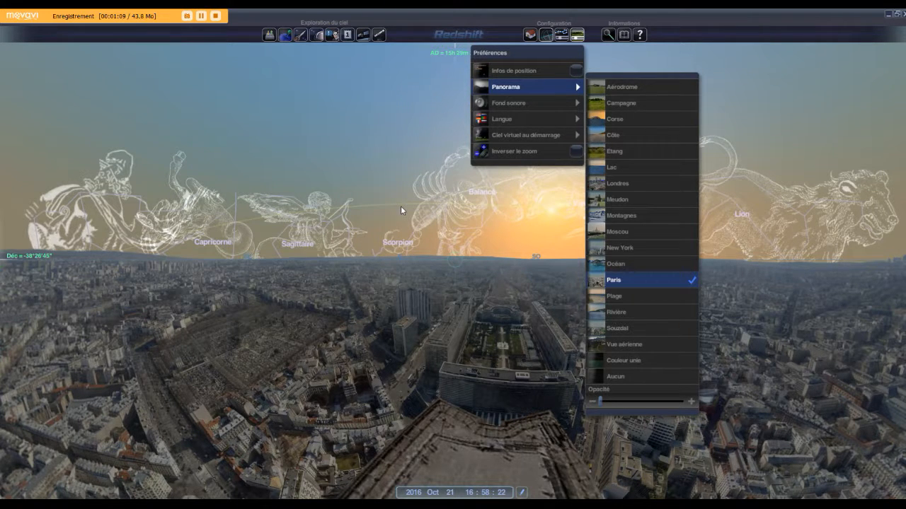
click(379, 162)
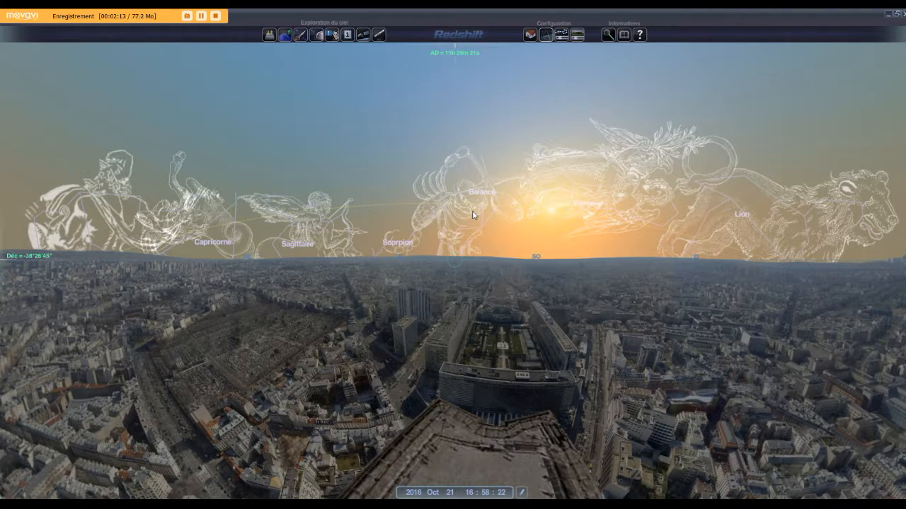
Move the time on 21 October 2016 back to 05:30:49 and widen the field of view to about 227° x 120°.
click(490, 495)
click(470, 471)
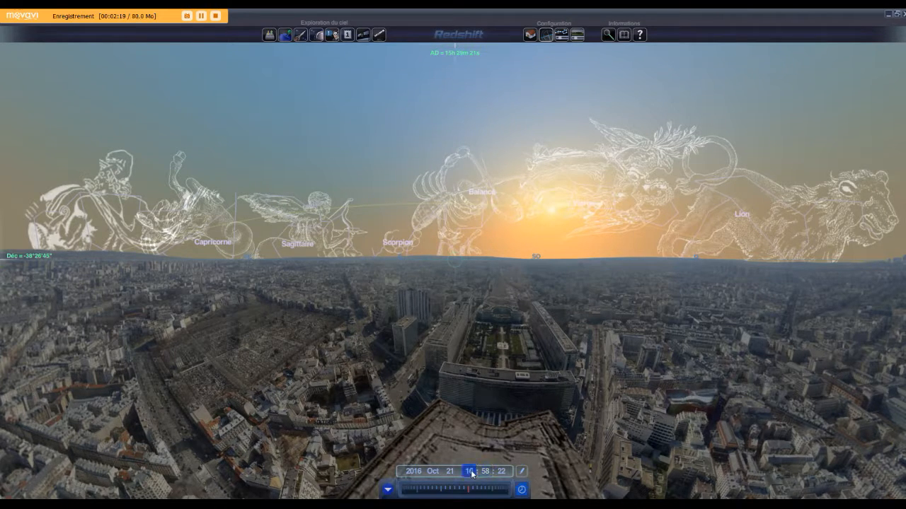
drag(464, 491, 427, 498)
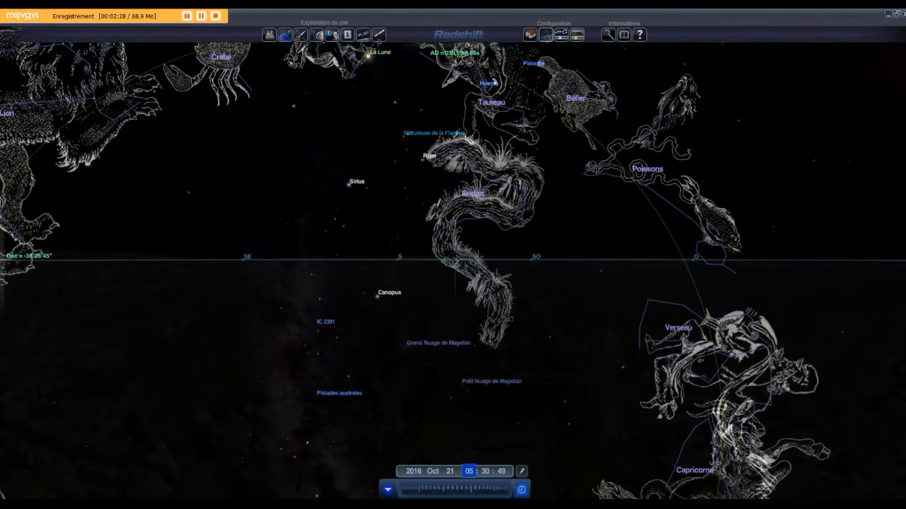
scroll(455, 260, down, 4)
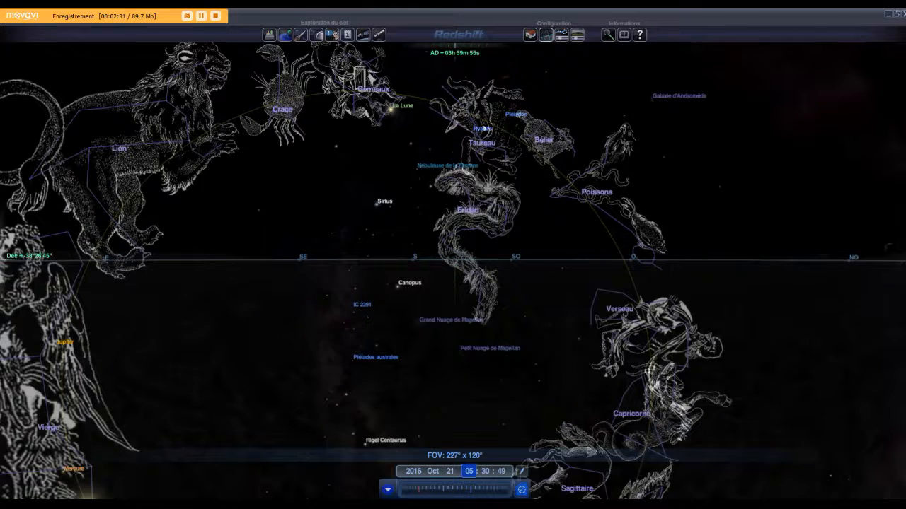
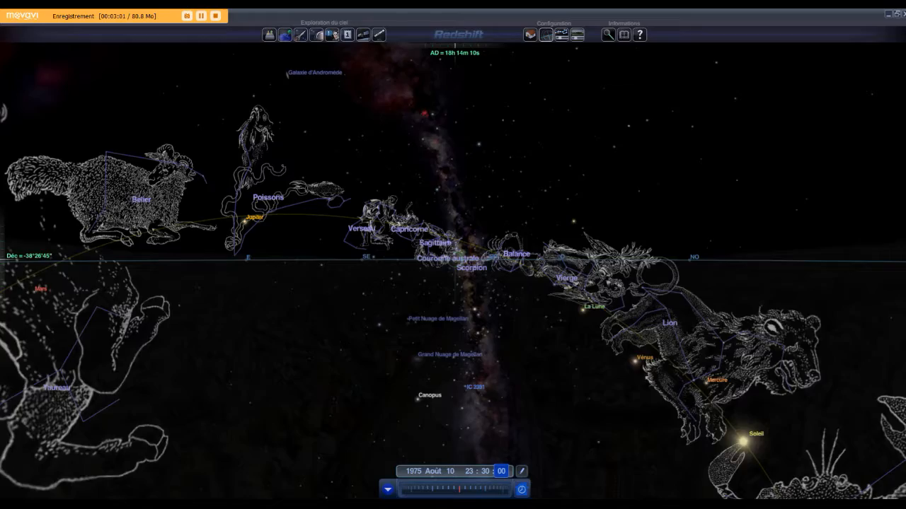
Examine the night zodiac from Taureau to Scorpion along the horizon, including Jupiter near Poissons, and dismiss the Recycle Bin notification.
scroll(455, 260, up, 5)
scroll(455, 260, down, 3)
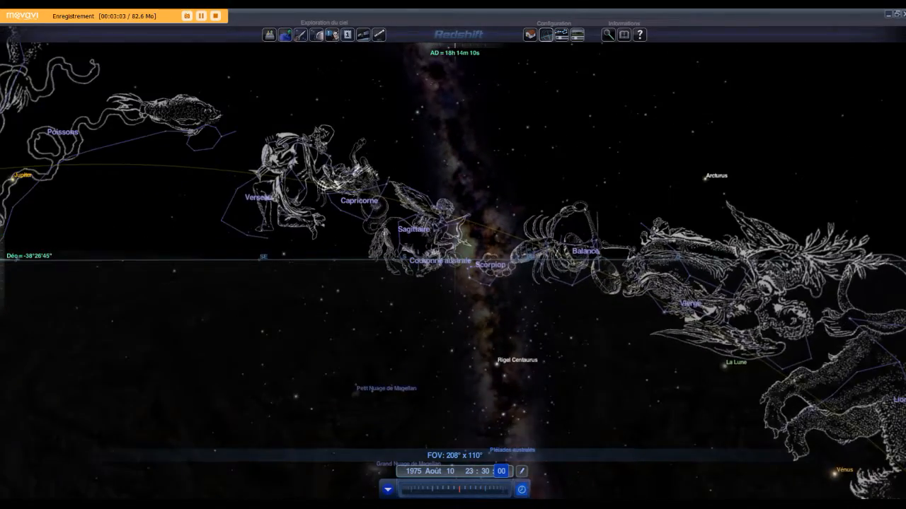
scroll(736, 146, up, 2)
drag(449, 245, 893, 374)
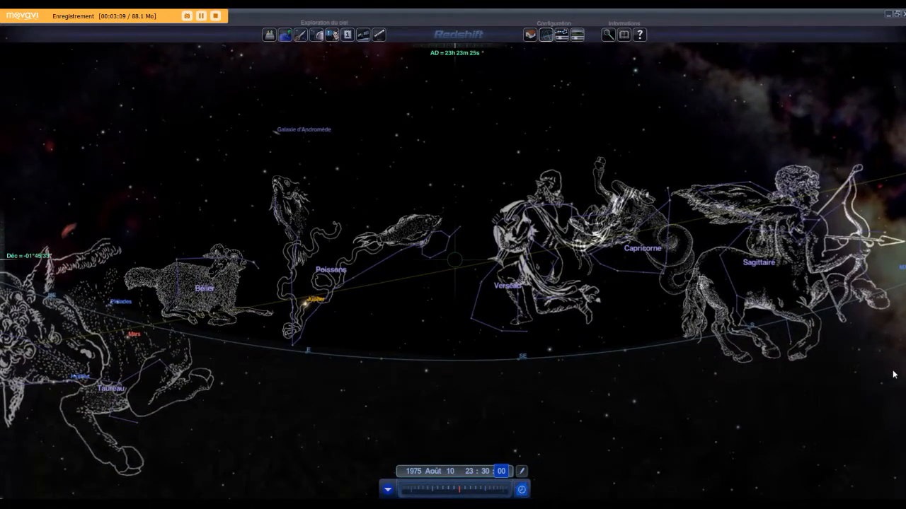
drag(354, 319, 438, 302)
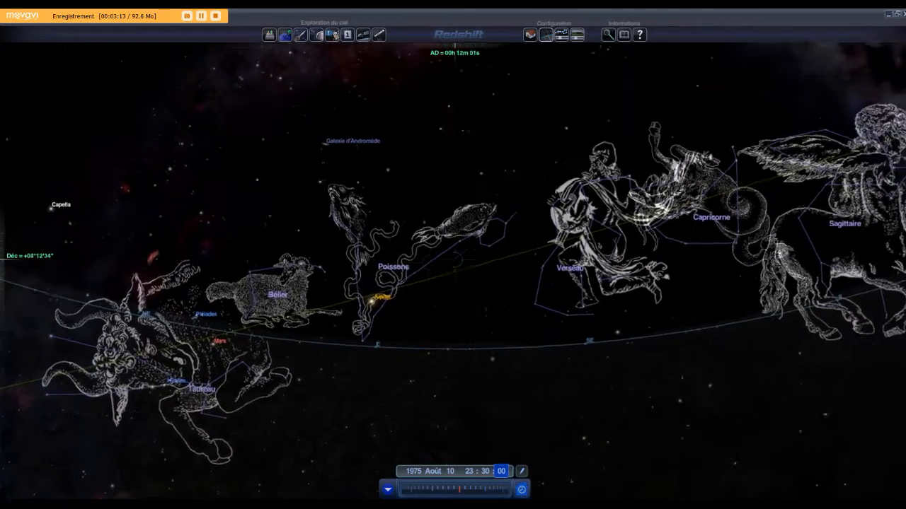
drag(794, 342, 736, 302)
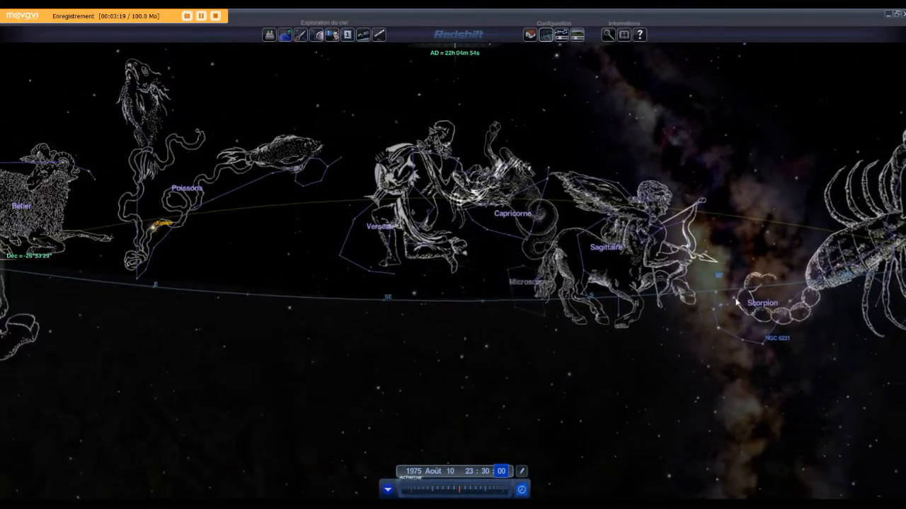
drag(352, 262, 587, 211)
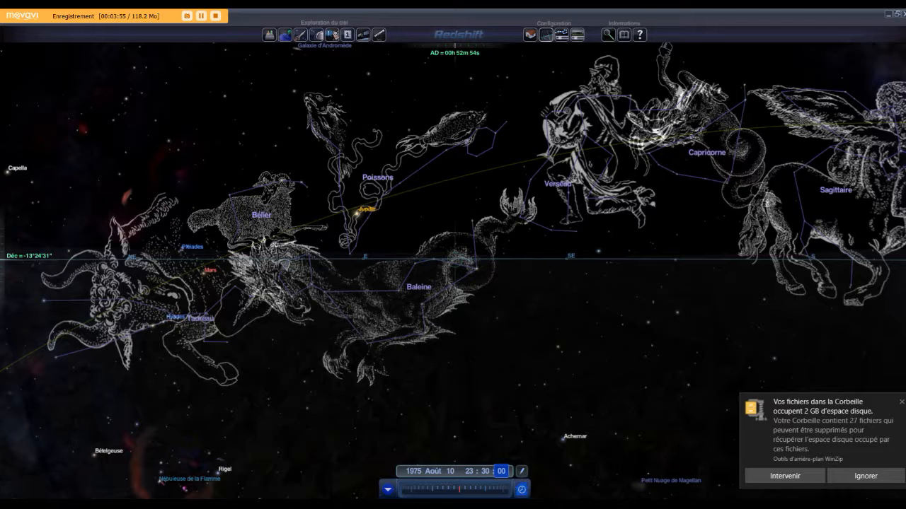
click(868, 476)
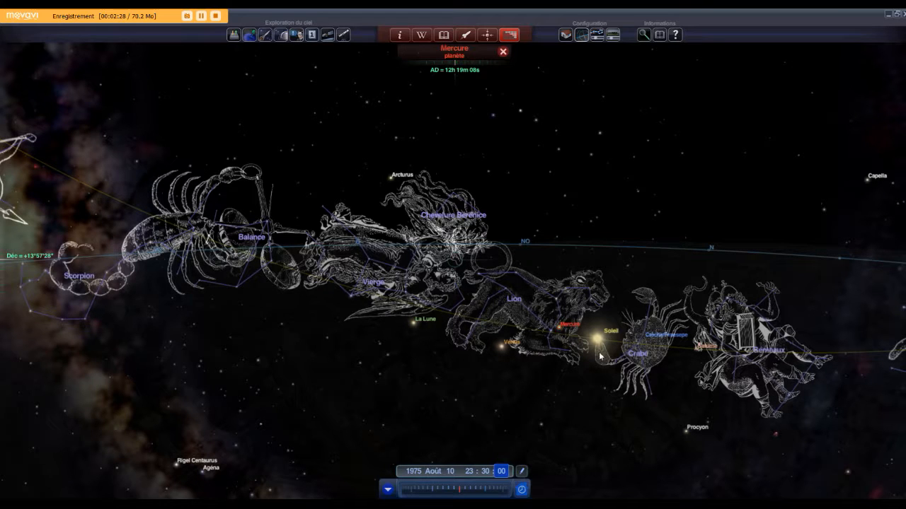
Follow the ecliptic with Mercure selected, past Jupiter near Poissons and Mars near Taureau, to Saturne near Gémeaux.
drag(441, 274, 876, 268)
drag(312, 217, 292, 235)
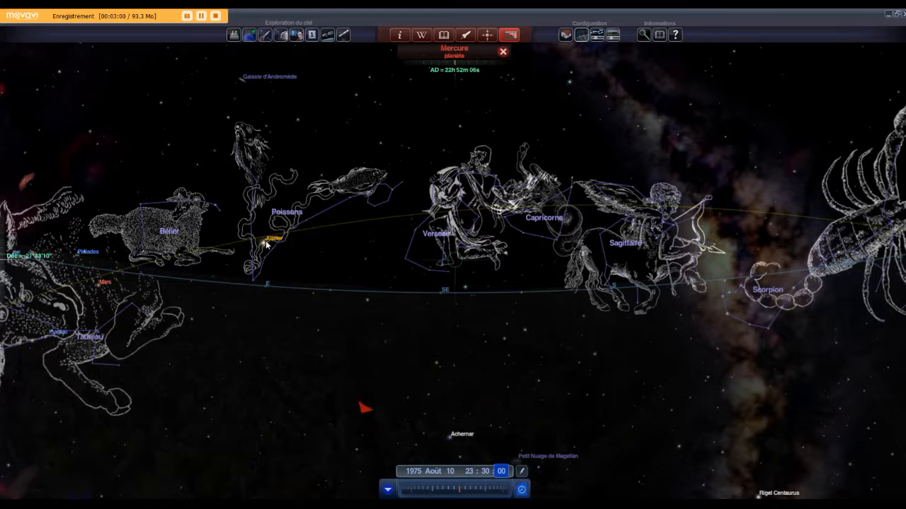
drag(274, 244, 368, 206)
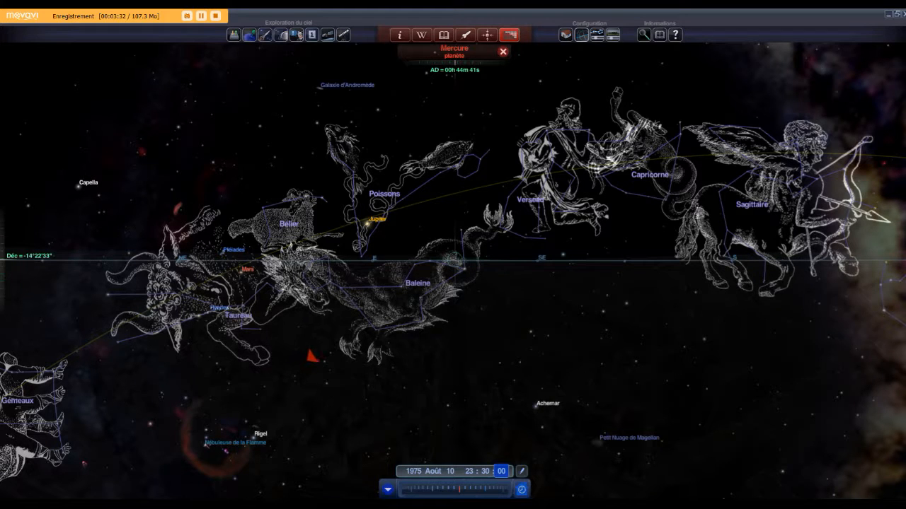
drag(264, 282, 349, 226)
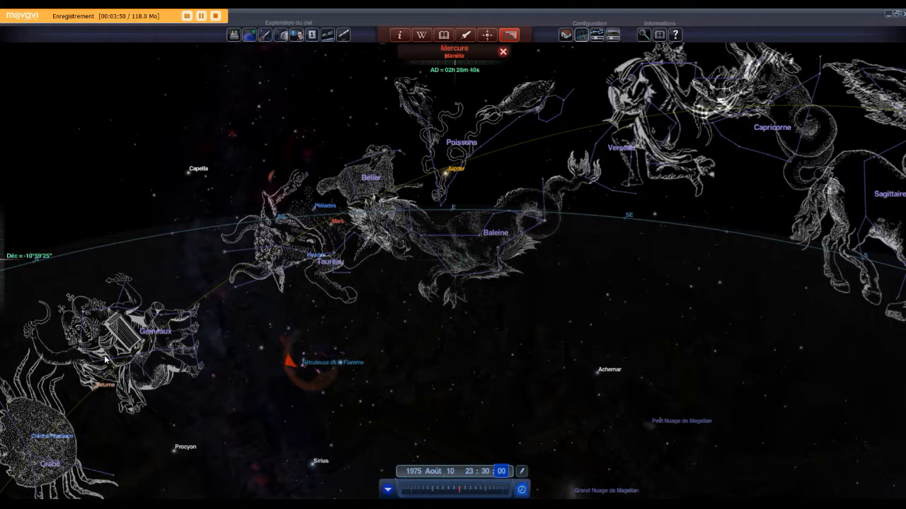
Follow the ecliptic on 10 August 1975 from Jupiter near Poissons through Sagittaire and Balance to Vénus, Mercure and the Soleil near Lion.
drag(337, 234, 421, 178)
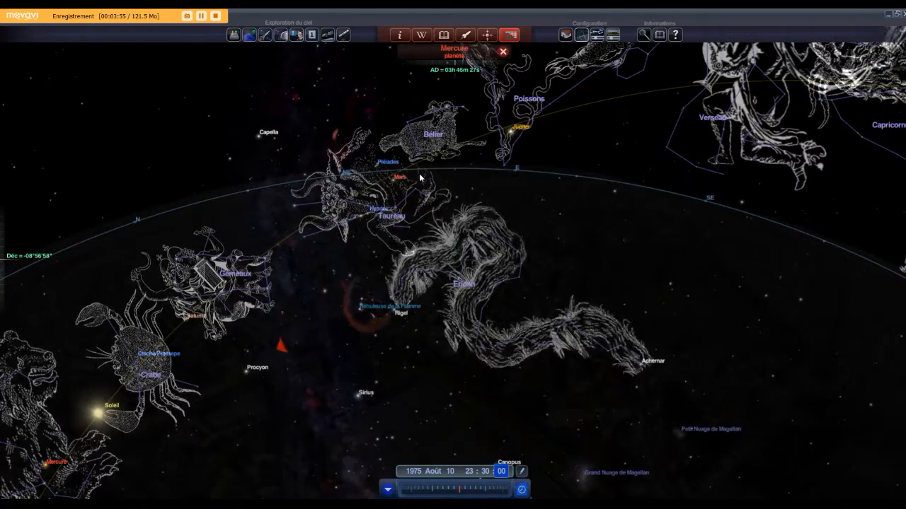
drag(347, 209, 139, 315)
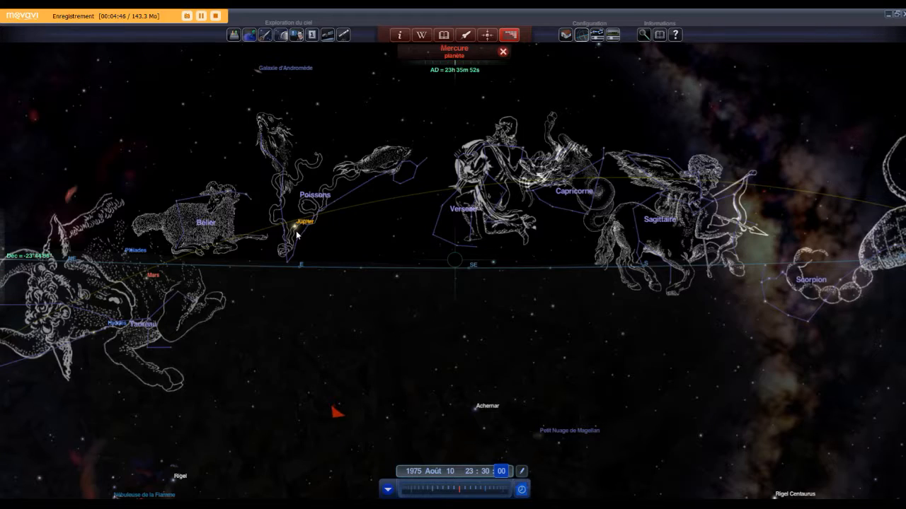
mouse_move(665, 214)
mouse_down()
mouse_move(617, 203)
mouse_move(395, 206)
mouse_move(501, 198)
mouse_move(450, 209)
mouse_up()
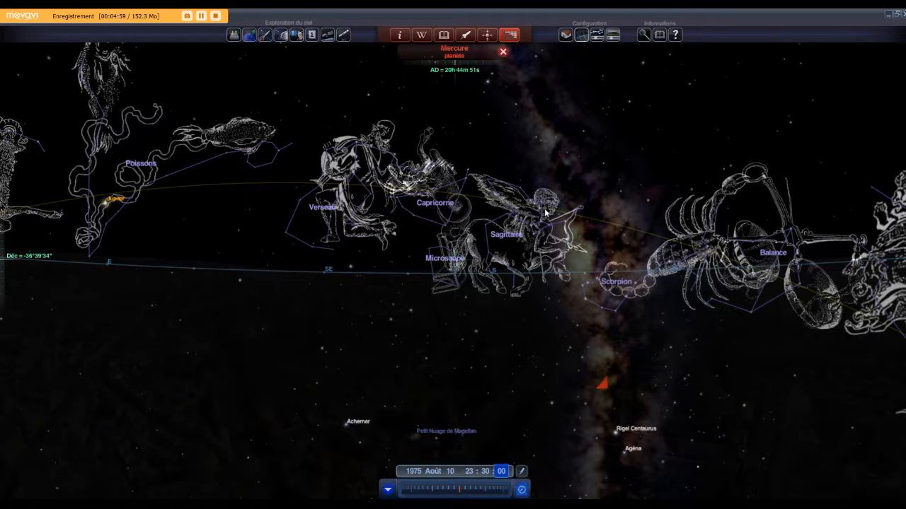
drag(545, 211, 194, 146)
drag(454, 206, 287, 161)
drag(500, 201, 329, 193)
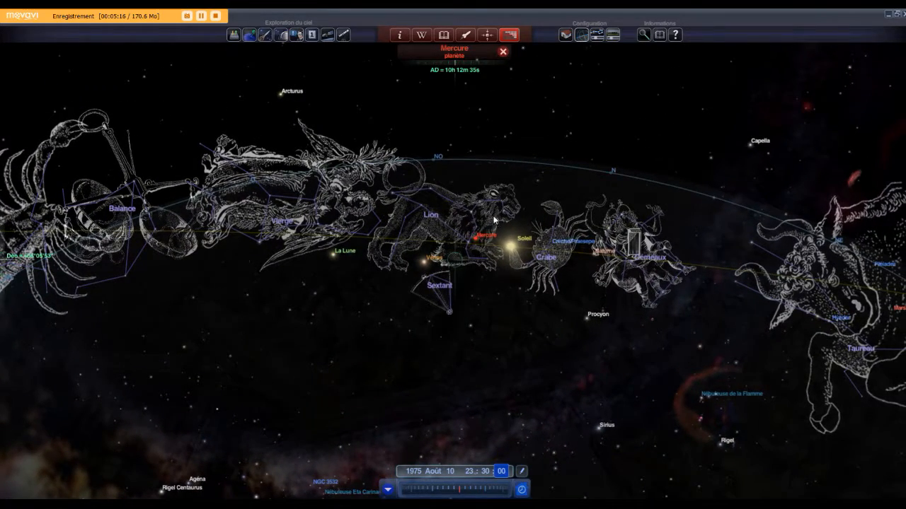
drag(484, 215, 325, 213)
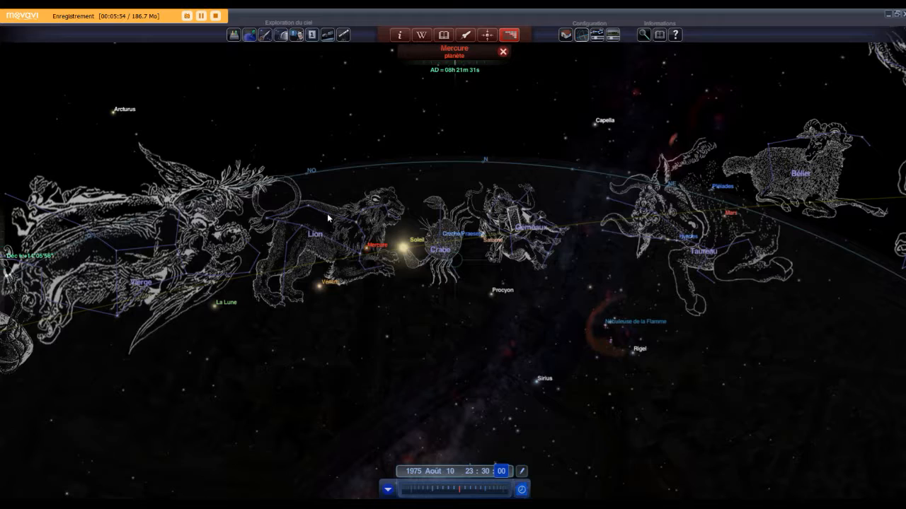
drag(376, 251, 266, 266)
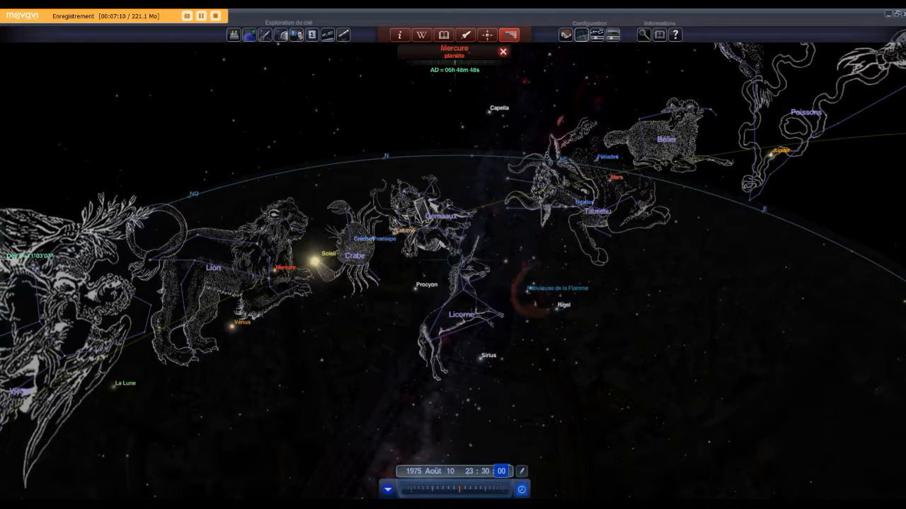
Inspect the Soleil at the claw of Crabe up close, and widen the field of view to about 129° x 68°.
scroll(263, 281, up, 5)
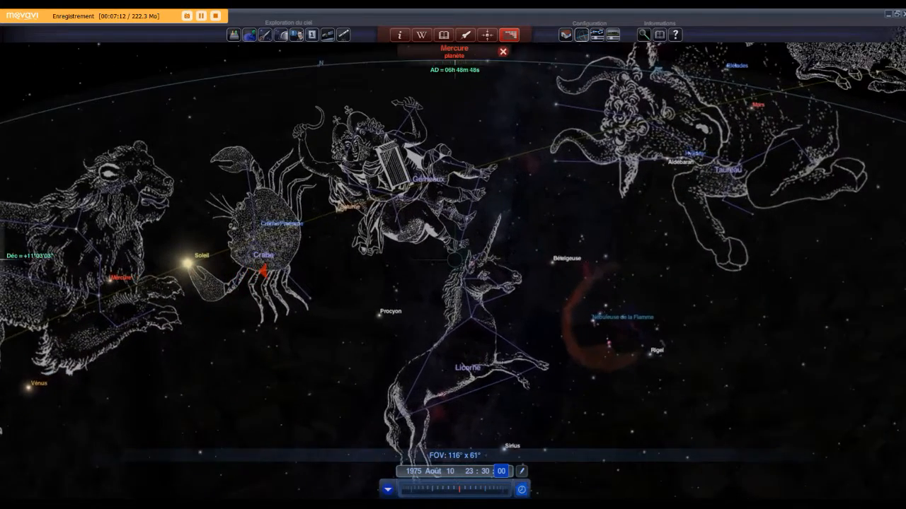
drag(262, 282, 375, 270)
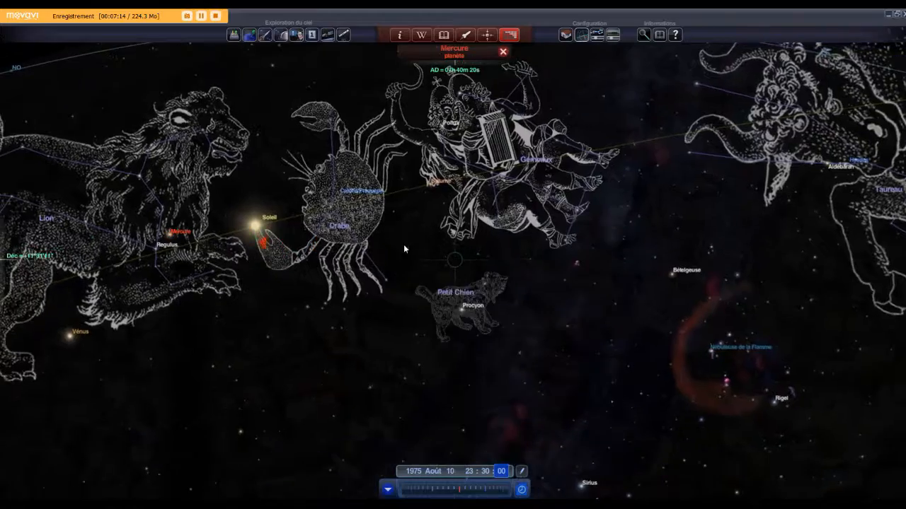
scroll(276, 244, up, 5)
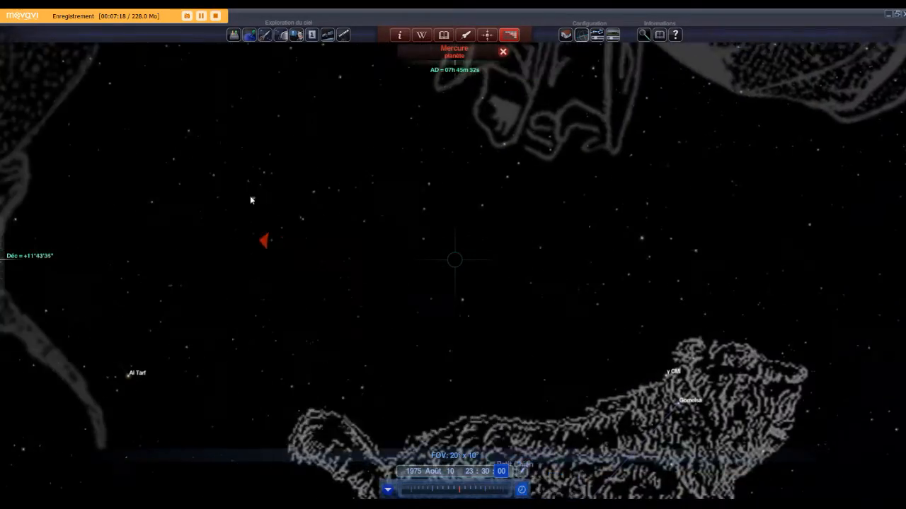
drag(233, 196, 647, 245)
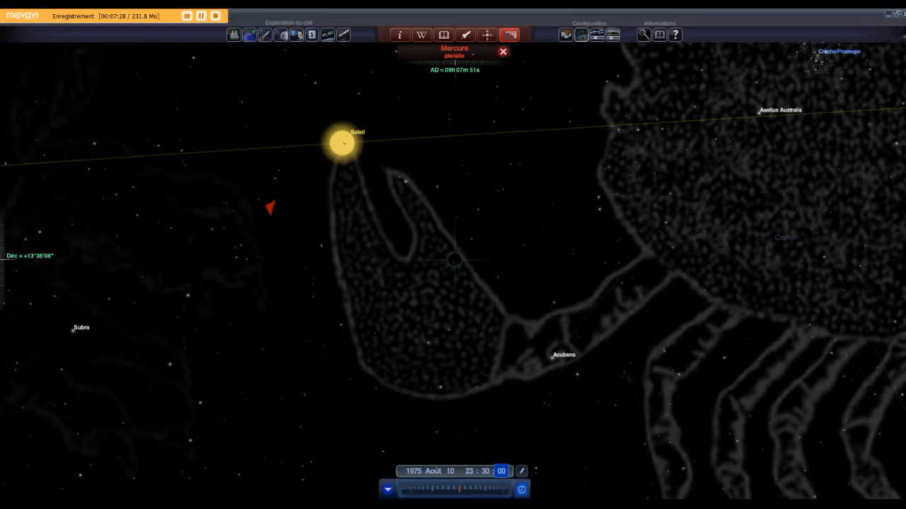
scroll(272, 208, down, 5)
scroll(273, 209, down, 3)
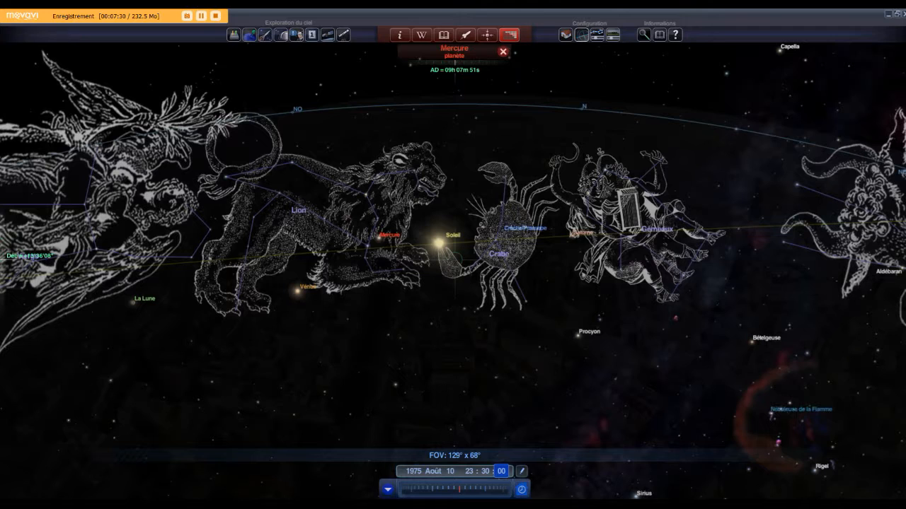
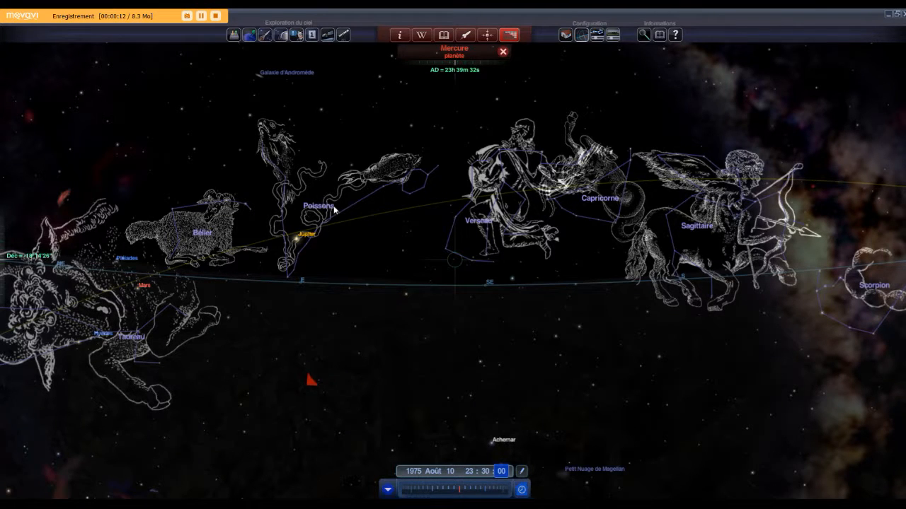
Survey the ecliptic from Sagittaire to the Soleil beside Crabe, and return to Jupiter near Poissons.
drag(760, 216, 39, 160)
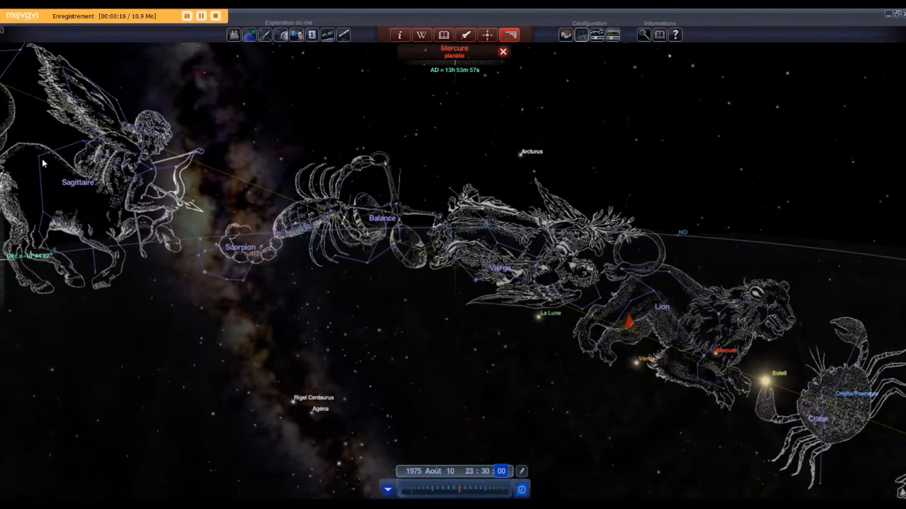
drag(636, 318, 798, 317)
drag(249, 204, 653, 233)
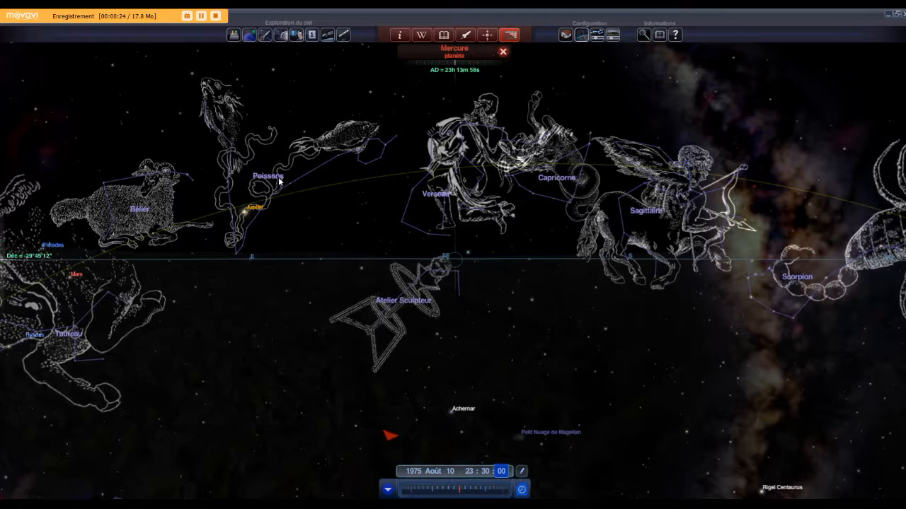
Trace the zodiac from Verseau through Capricorne, Sagittaire, Scorpion, Balance and Vierge to Lion with Vénus and Mercure.
drag(404, 198, 310, 205)
drag(448, 182, 248, 204)
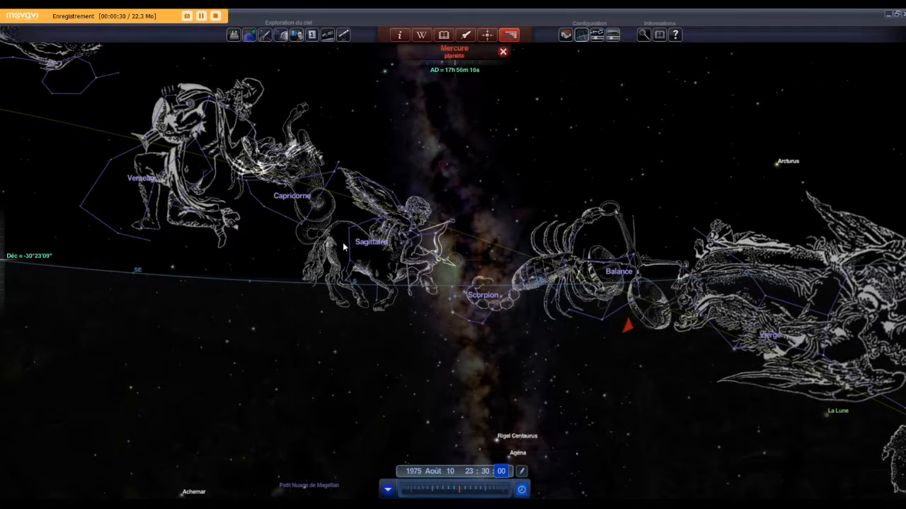
drag(417, 239, 295, 201)
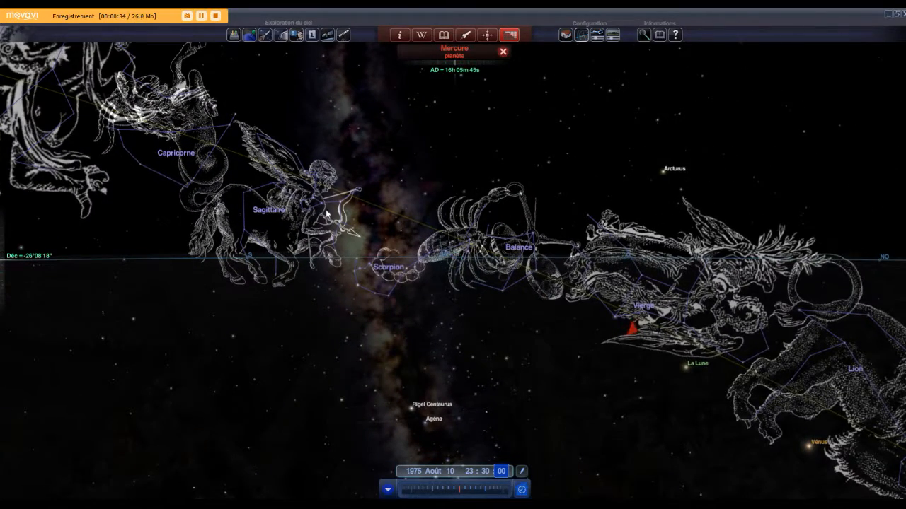
drag(496, 249, 326, 211)
drag(553, 260, 388, 220)
drag(542, 277, 469, 256)
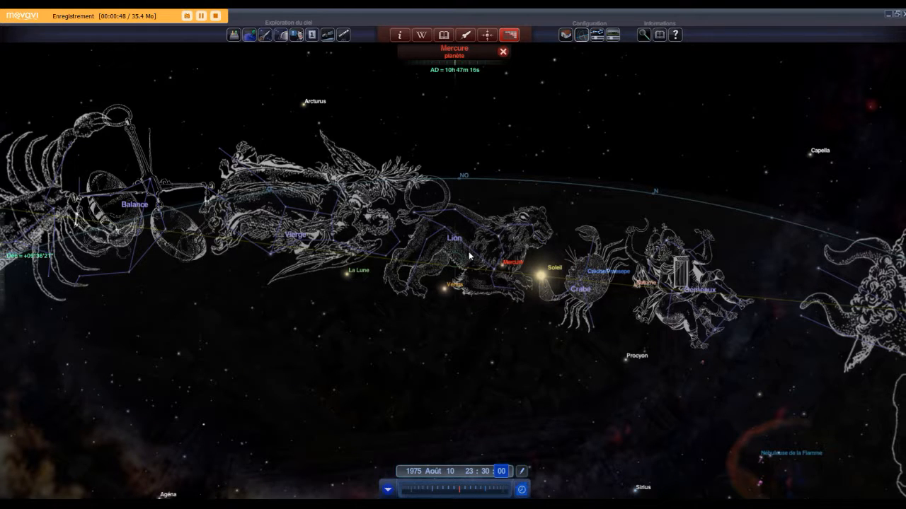
Compare the position of Jupiter near Poissons with Mercure in Lion, returning to the Verseau and Capricorne region.
drag(469, 256, 857, 306)
drag(245, 183, 716, 215)
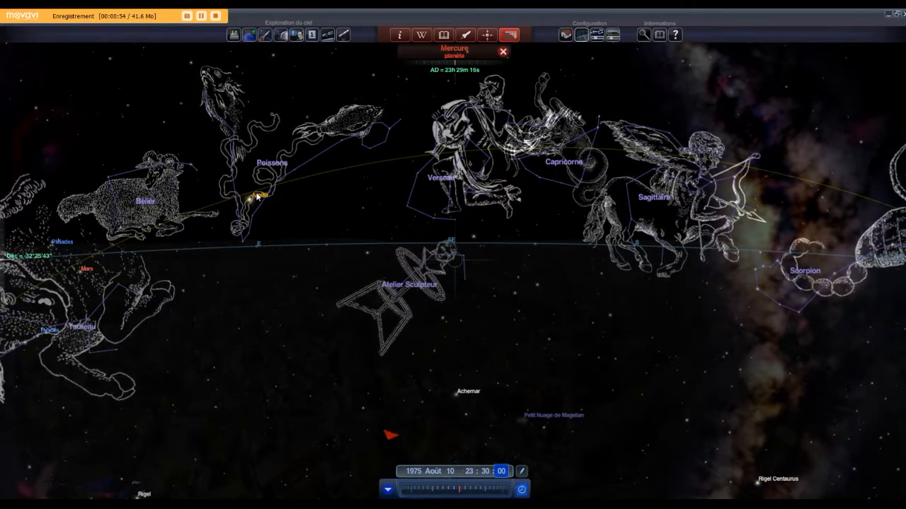
drag(829, 227, 150, 172)
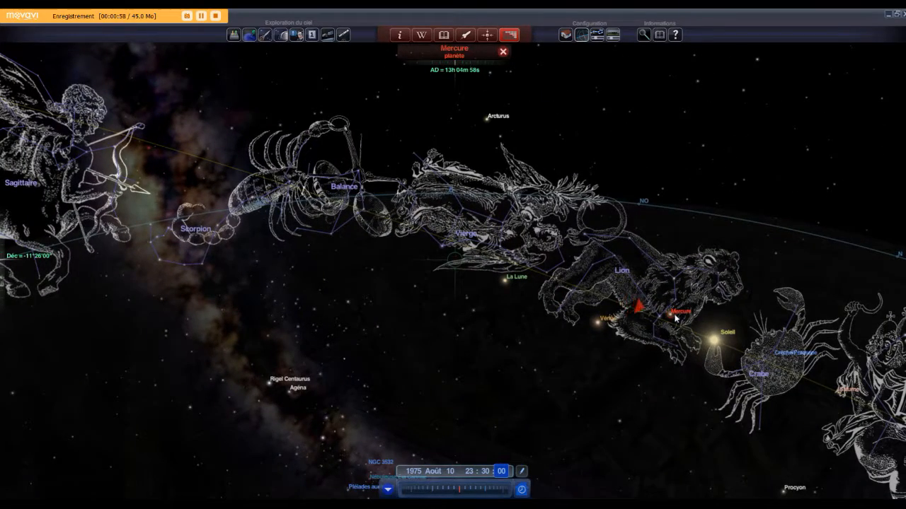
drag(246, 193, 830, 298)
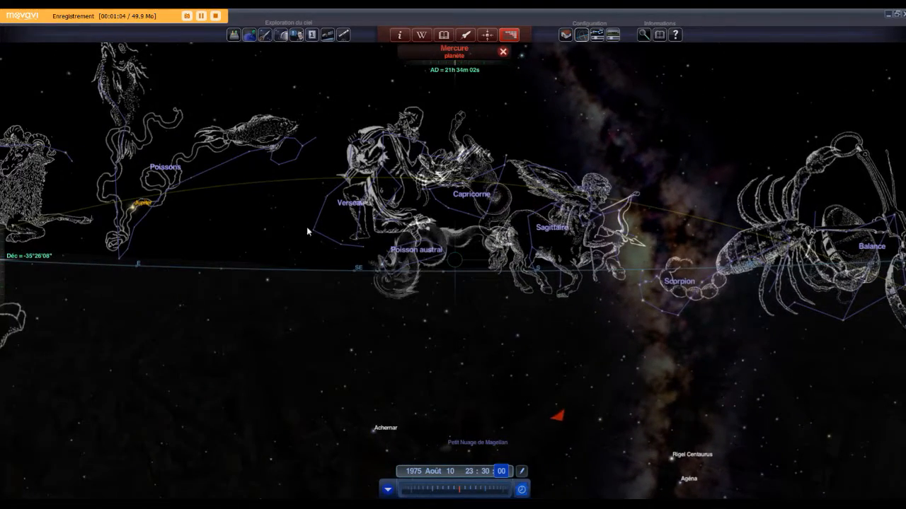
Examine the zodiac signs one by one from Verseau past Scorpion and Vierge to Crabe and Gémeaux.
drag(399, 172, 336, 227)
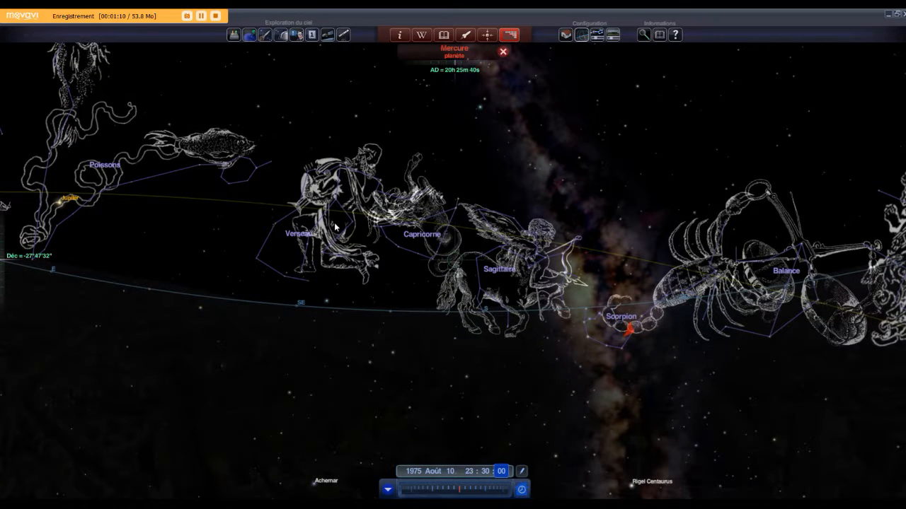
drag(322, 210, 262, 210)
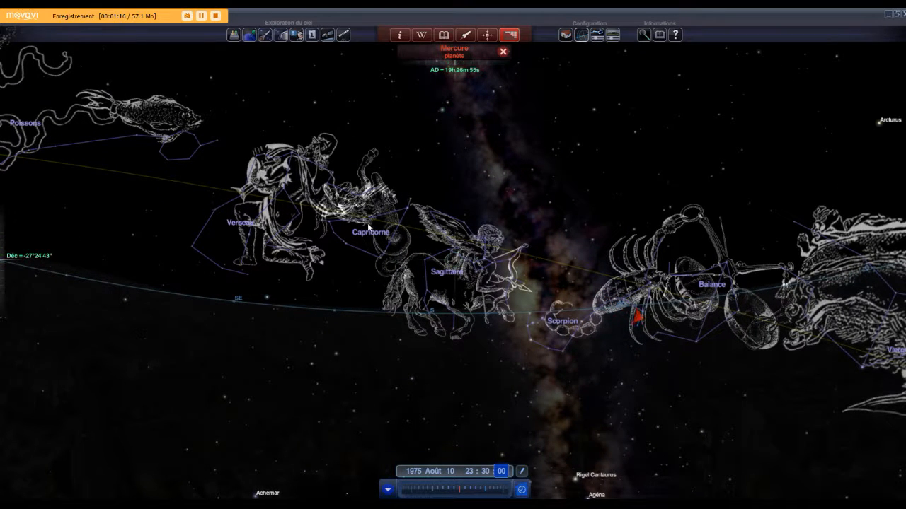
drag(363, 228, 247, 201)
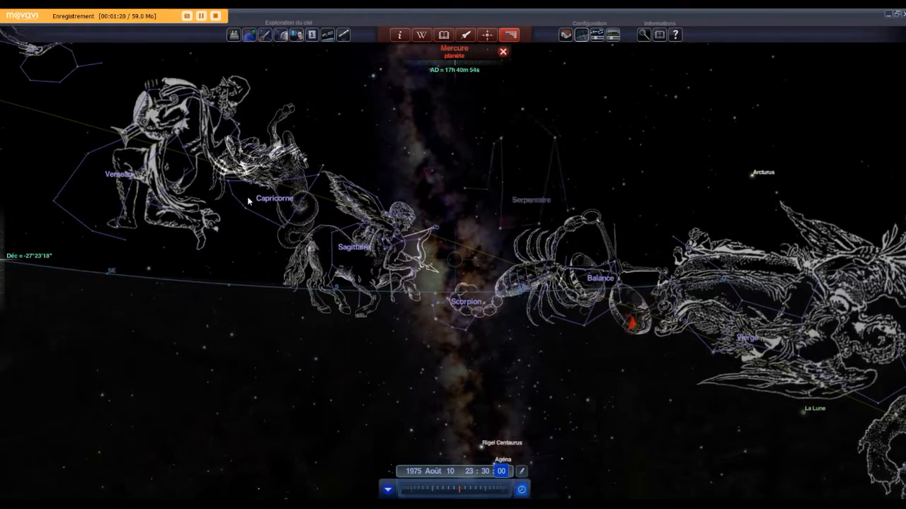
drag(373, 239, 259, 218)
drag(459, 271, 266, 210)
drag(495, 261, 277, 234)
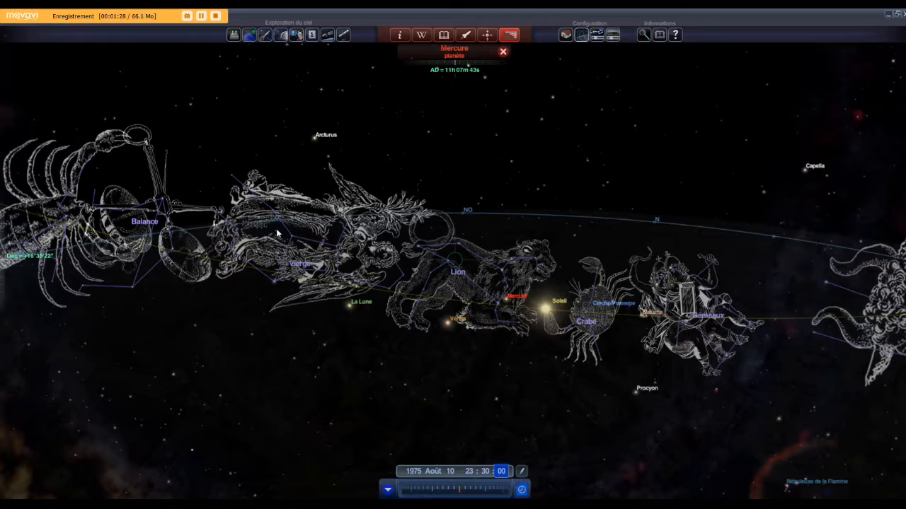
Review the stretch between Verseau and Vierge again, including Serpentaire above Scorpion, and return to Capricorne.
drag(279, 233, 587, 277)
drag(250, 217, 550, 246)
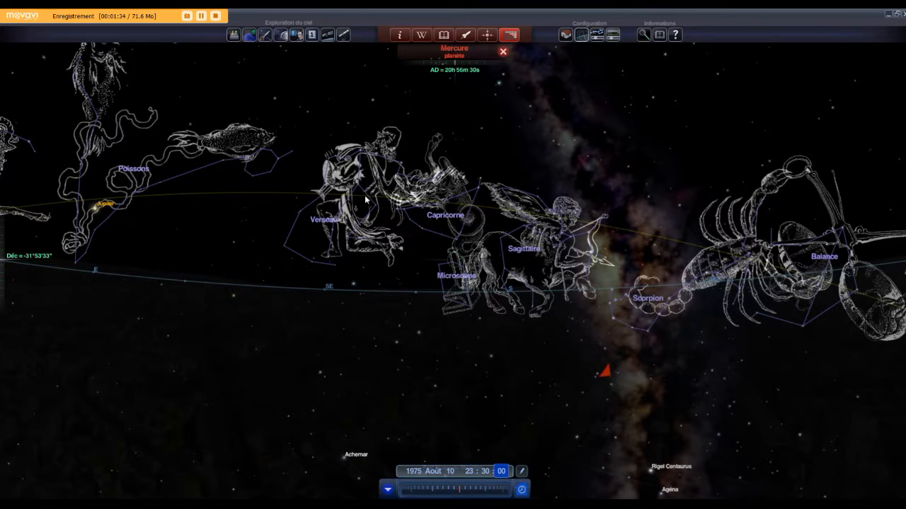
drag(428, 202, 244, 199)
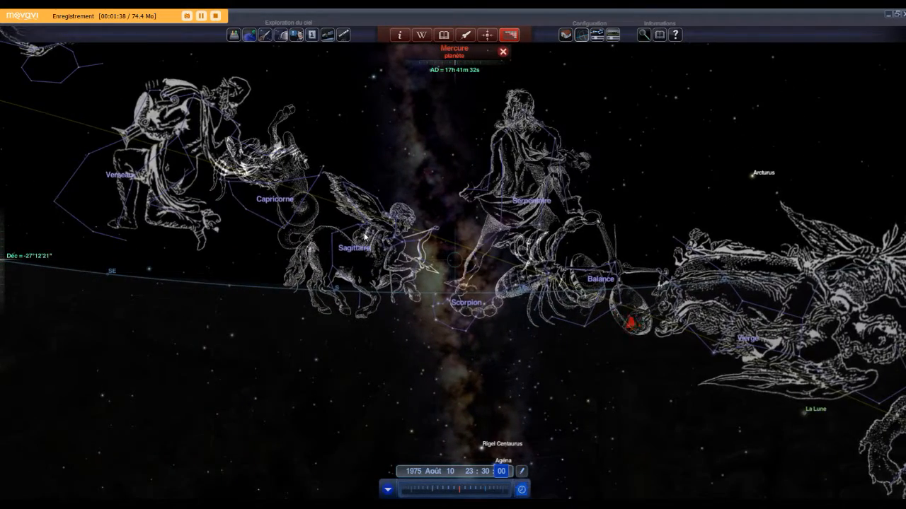
drag(352, 241, 237, 206)
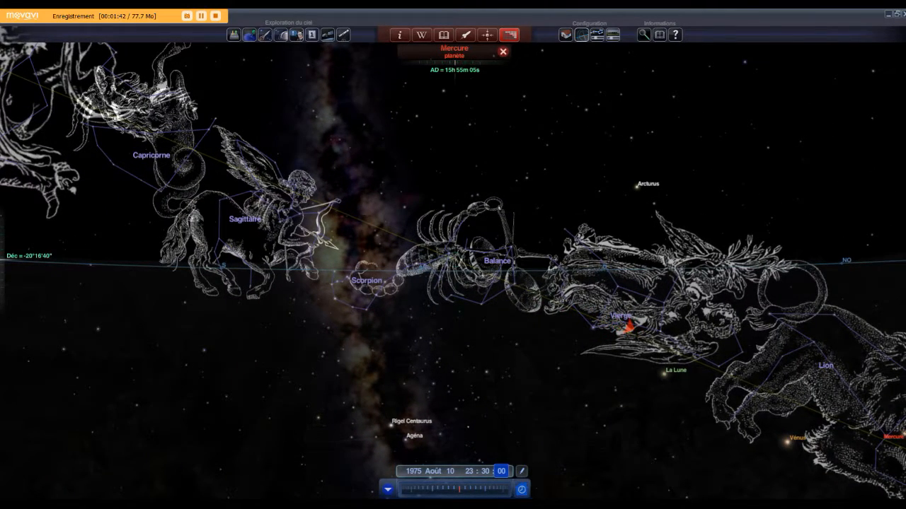
drag(456, 233, 723, 245)
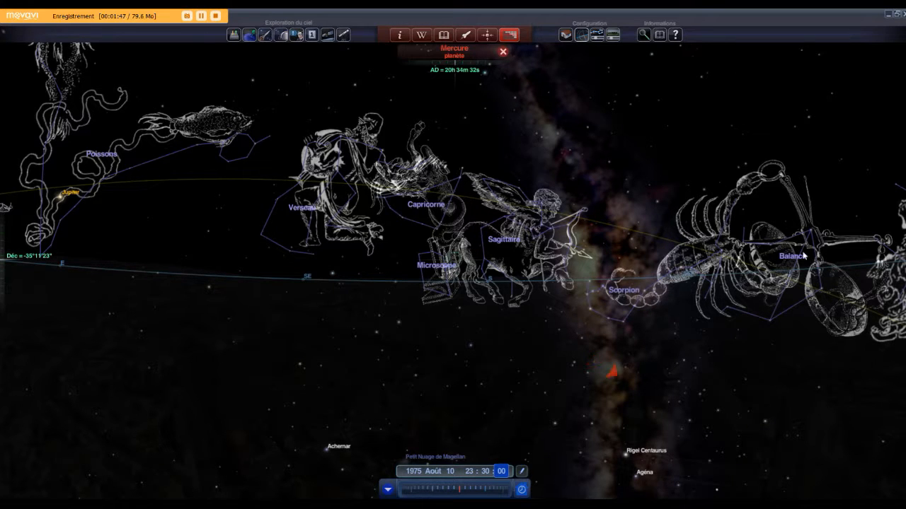
Examine the ecliptic from Verseau past Serpentaire and Serpent to La Lune below Vierge and the planets in Lion.
drag(283, 233, 236, 194)
drag(385, 193, 306, 195)
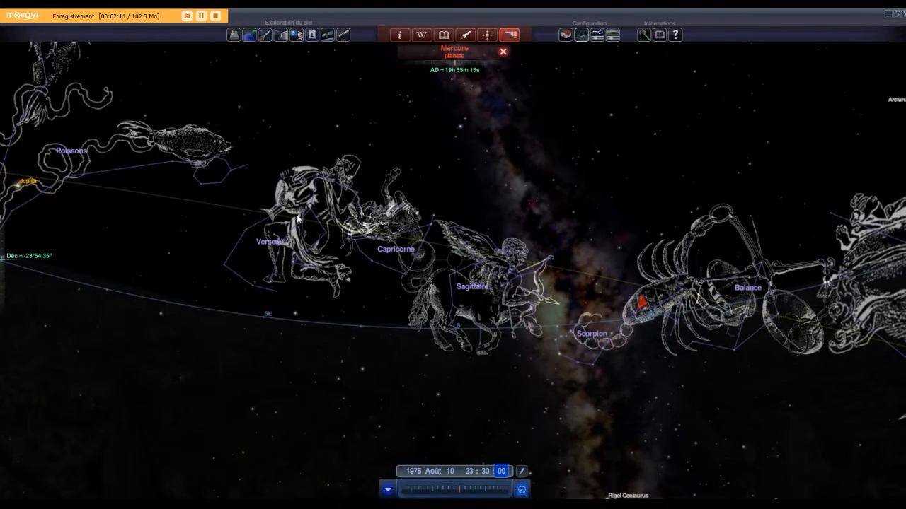
drag(262, 204, 369, 227)
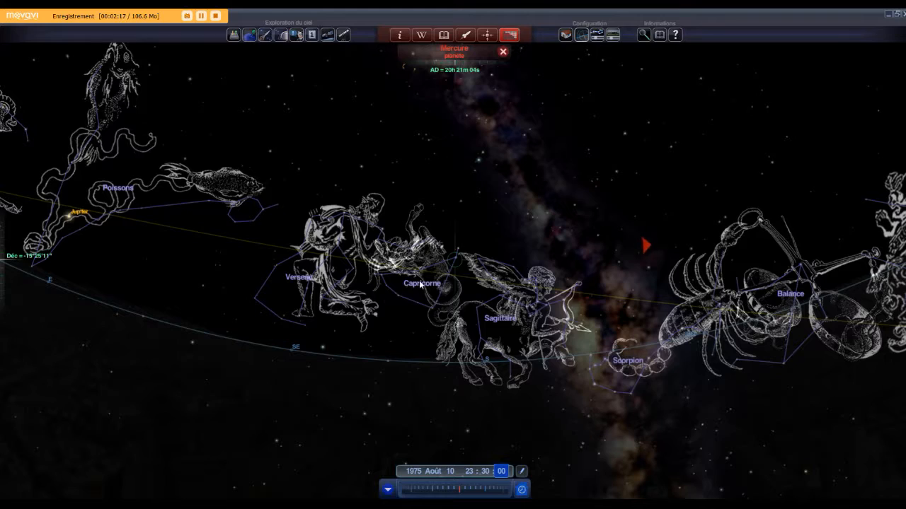
drag(736, 315, 469, 300)
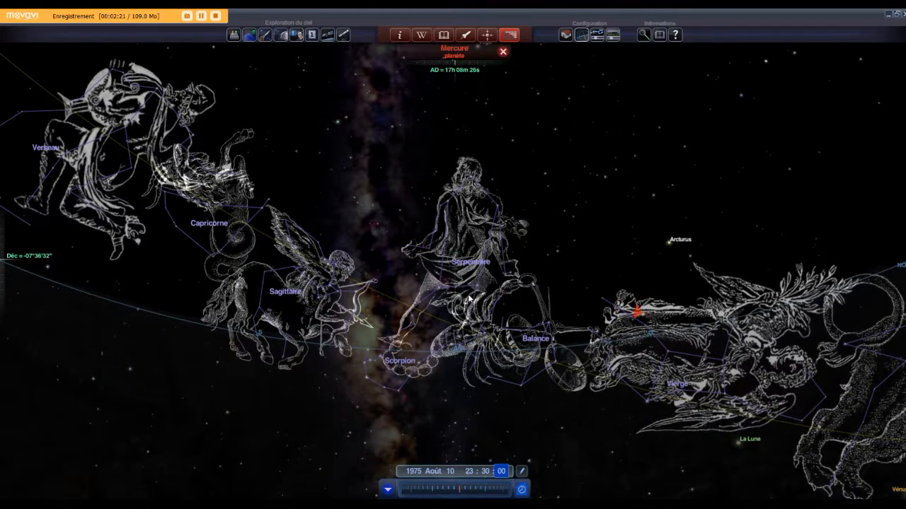
drag(646, 319, 545, 298)
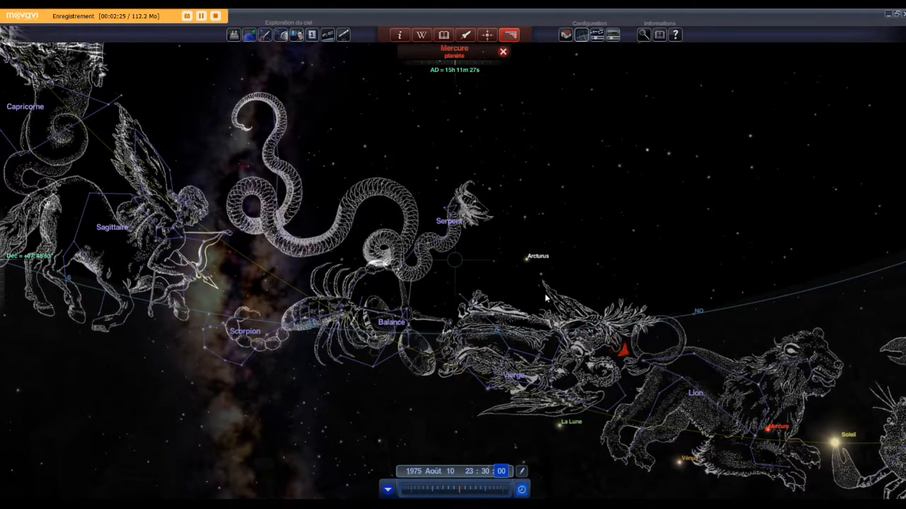
drag(545, 298, 663, 158)
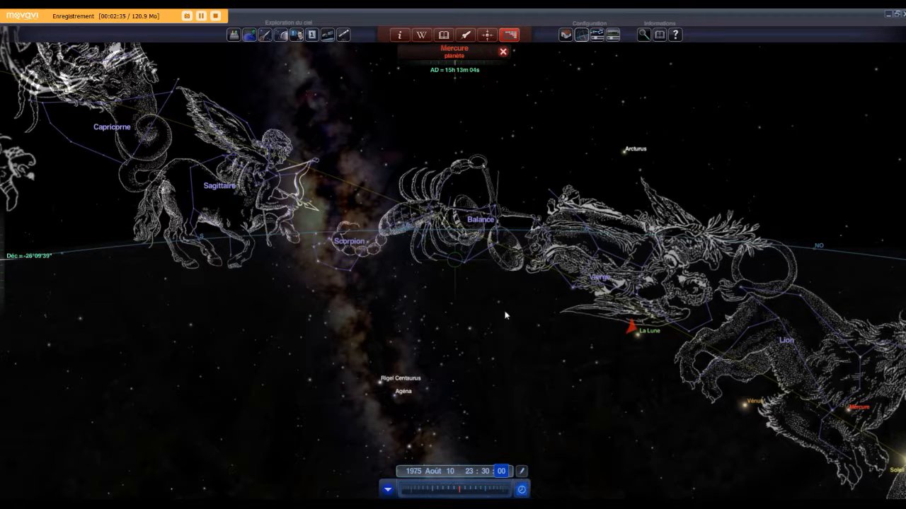
Return to Jupiter near Poissons and follow the ecliptic through Verseau and Capricorne toward Sagittaire.
drag(410, 225, 647, 251)
drag(359, 158, 529, 239)
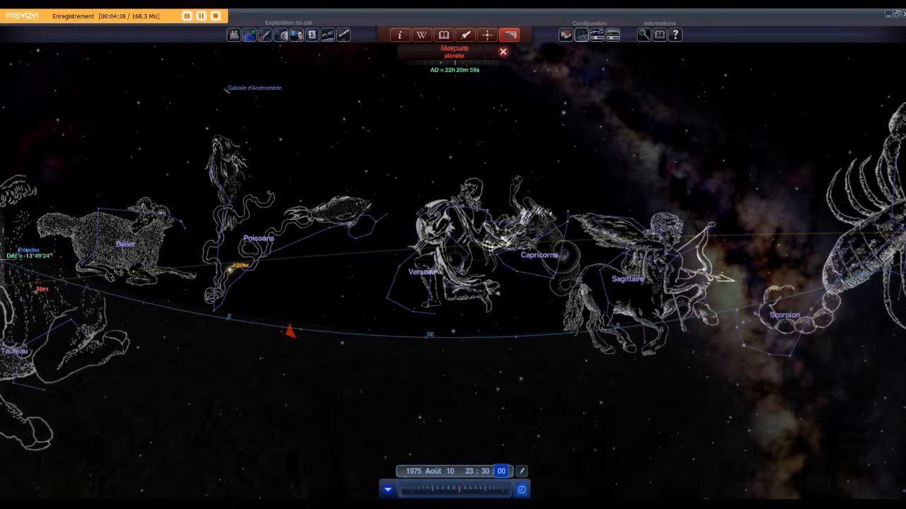
mouse_move(453, 262)
mouse_down()
mouse_move(370, 267)
mouse_move(453, 262)
mouse_move(415, 267)
mouse_up()
drag(528, 297, 487, 293)
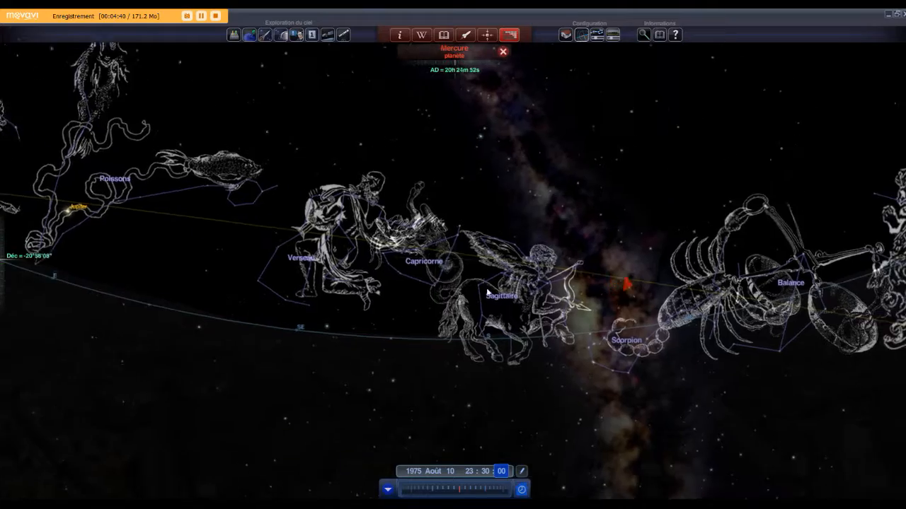
Examine the ecliptic from Scorpion to the Soleil beside Crabe, and return past Baleine to the stretch between Taureau and Sagittaire.
drag(653, 319, 476, 181)
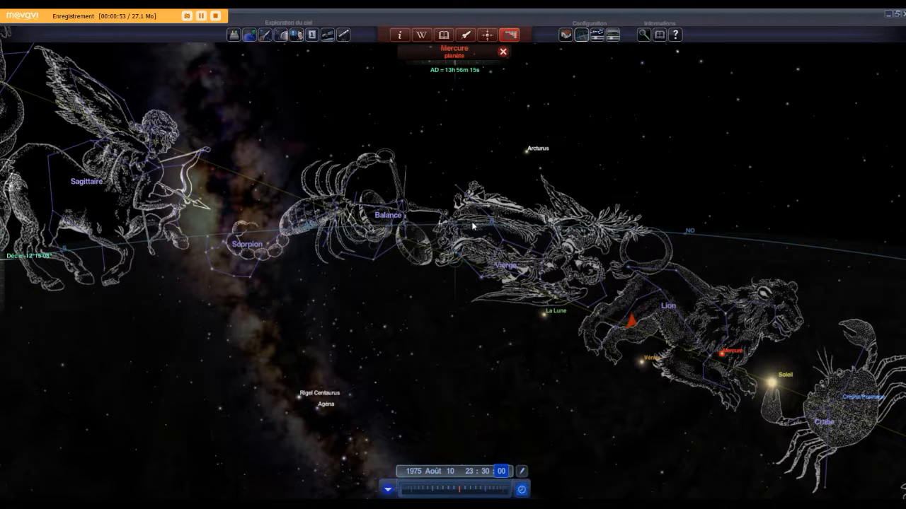
drag(543, 196, 425, 228)
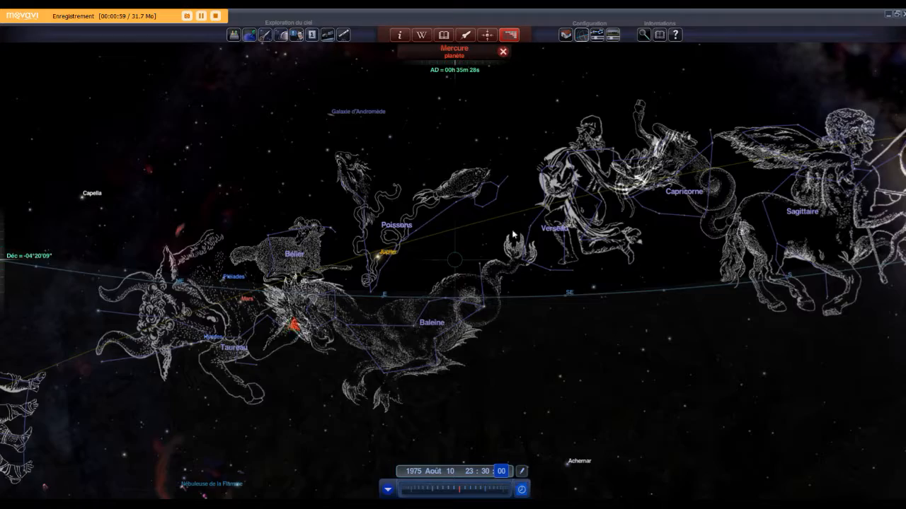
drag(668, 196, 128, 288)
drag(665, 293, 905, 283)
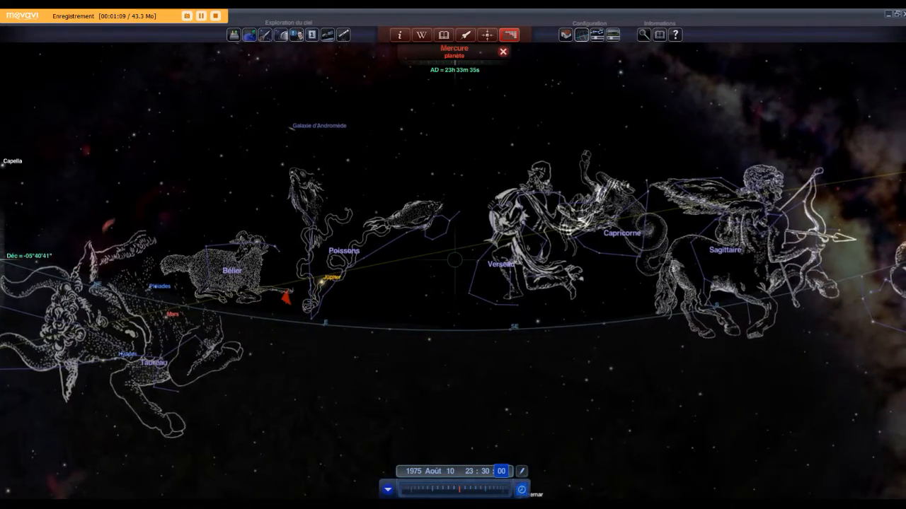
drag(587, 251, 495, 269)
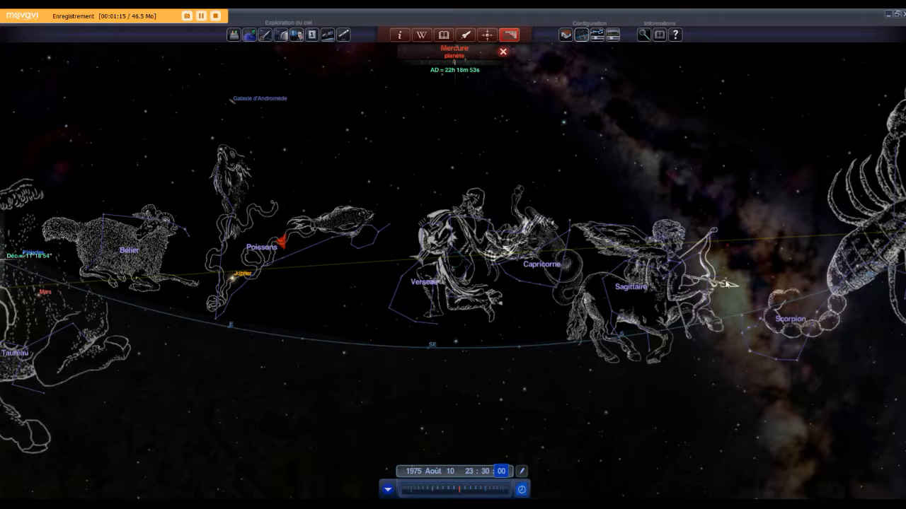
drag(785, 269, 610, 245)
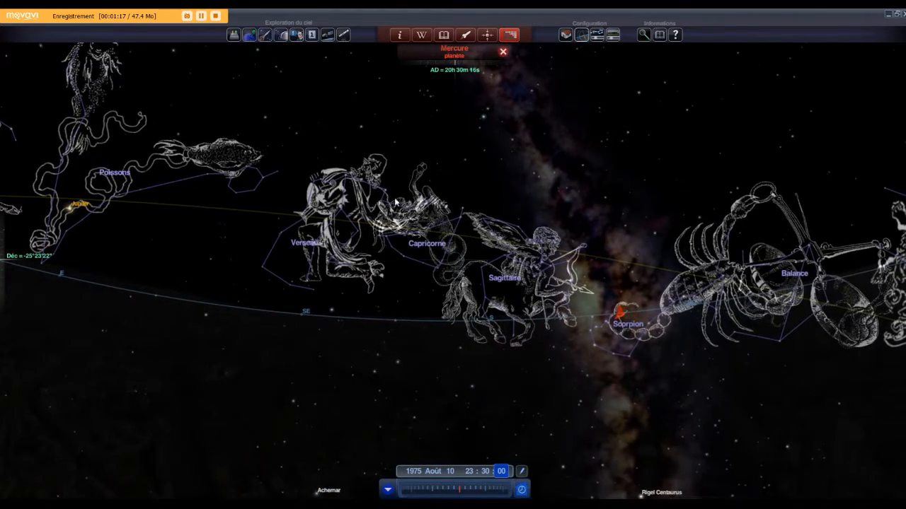
drag(759, 280, 881, 262)
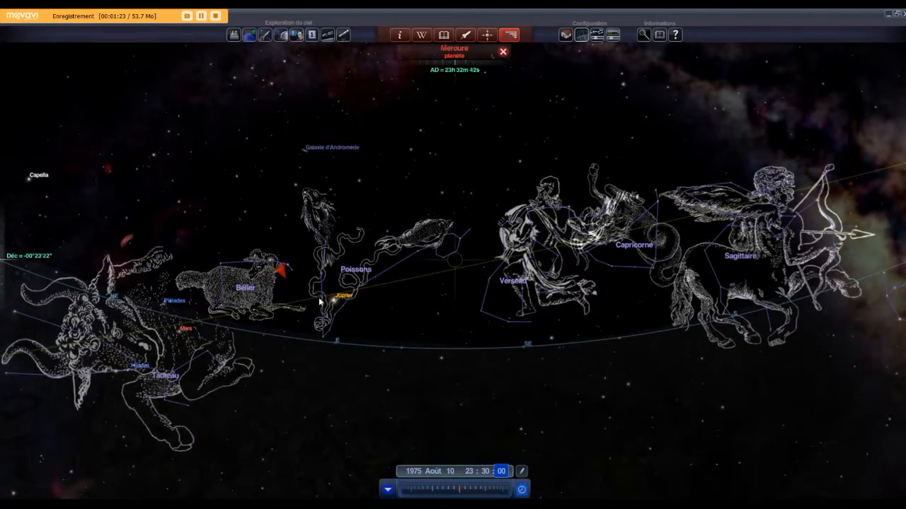
Follow the zodiac from Poissons through Sagittaire to La Lune, Vénus, Mercure and the Soleil, going back once to Jupiter.
drag(520, 247, 307, 252)
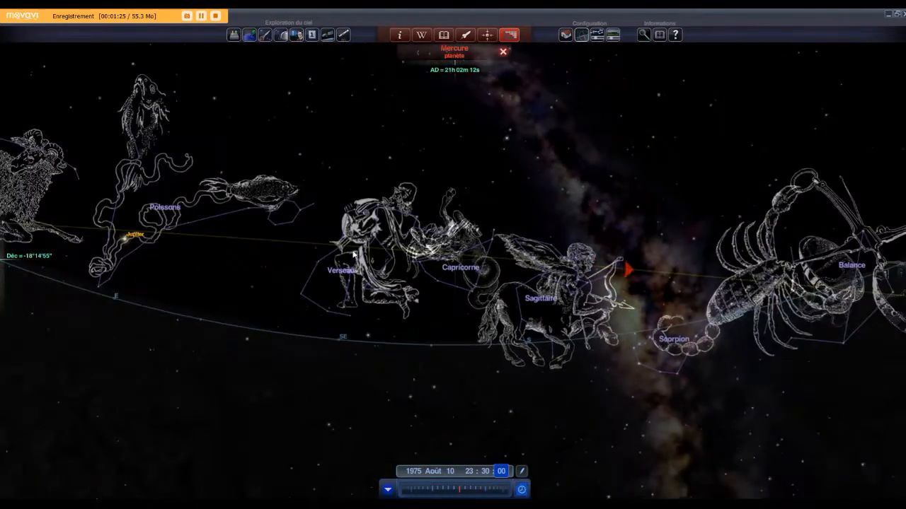
drag(469, 263, 340, 244)
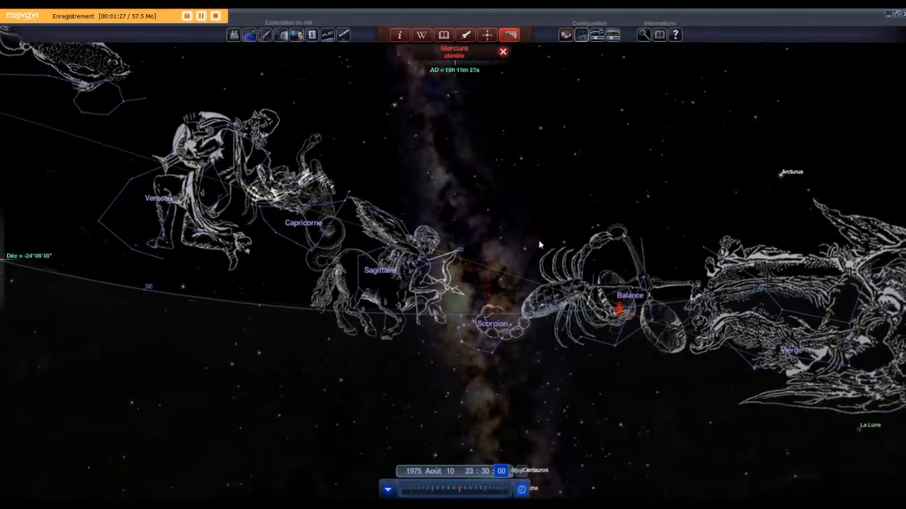
drag(559, 253, 424, 227)
drag(543, 277, 477, 281)
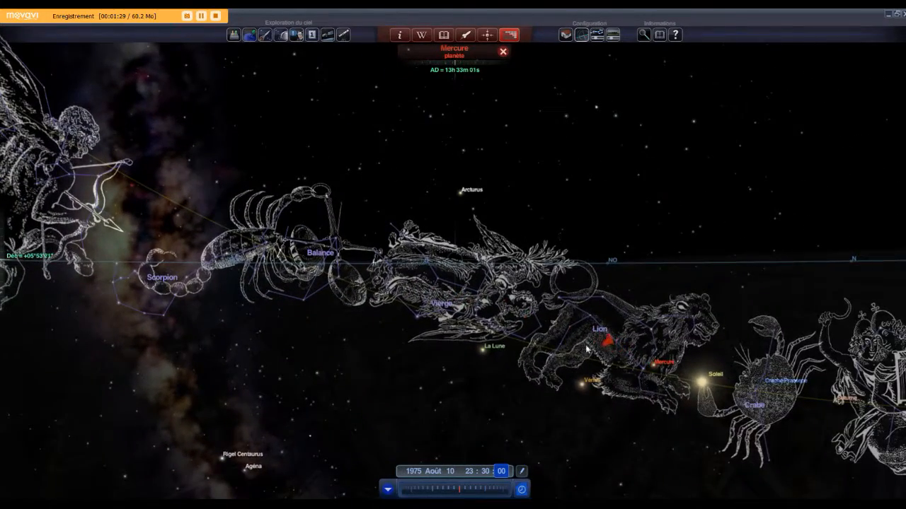
drag(564, 326, 835, 332)
drag(542, 248, 774, 260)
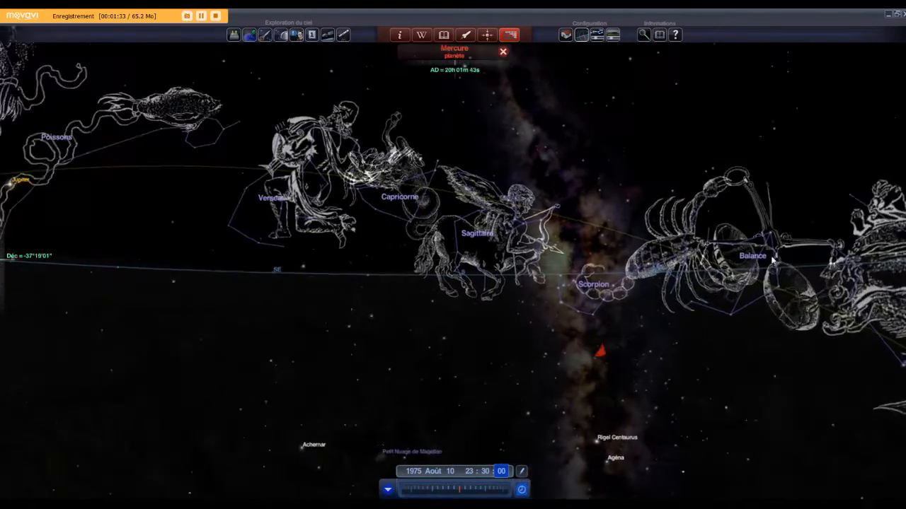
drag(380, 195, 654, 206)
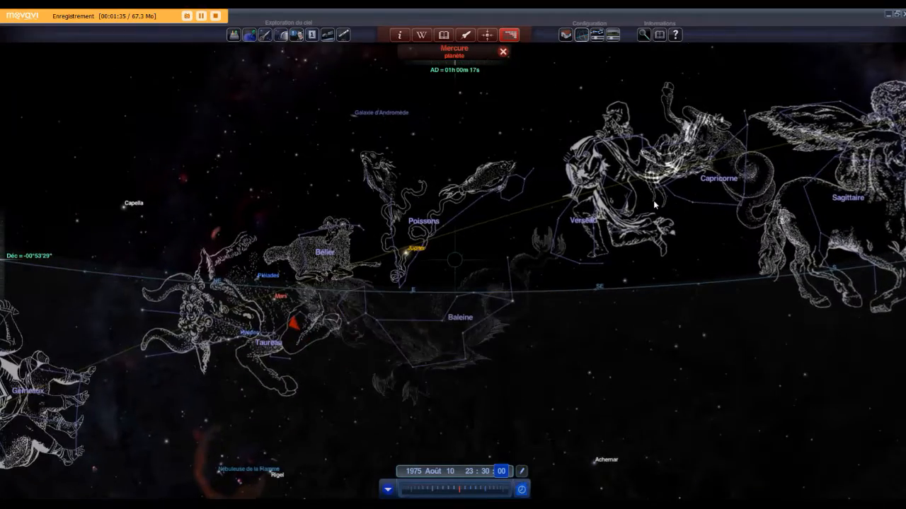
drag(655, 205, 2, 233)
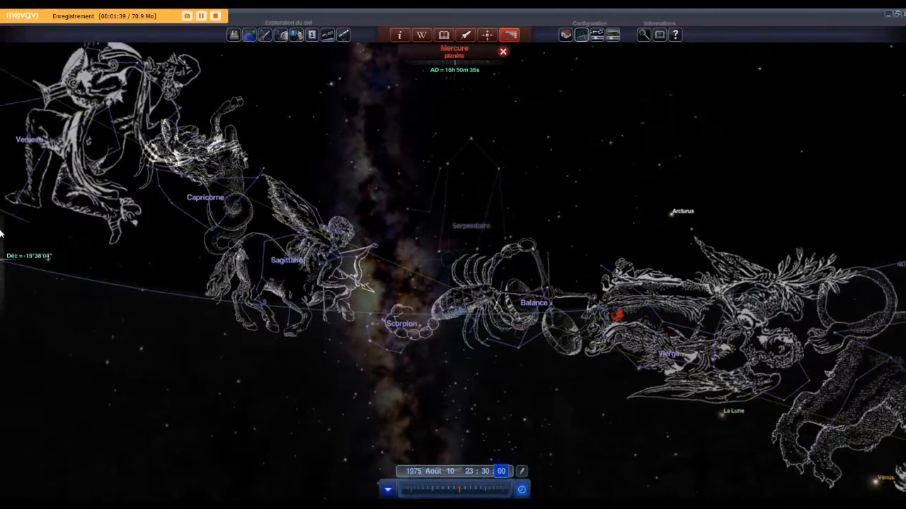
drag(655, 298, 416, 180)
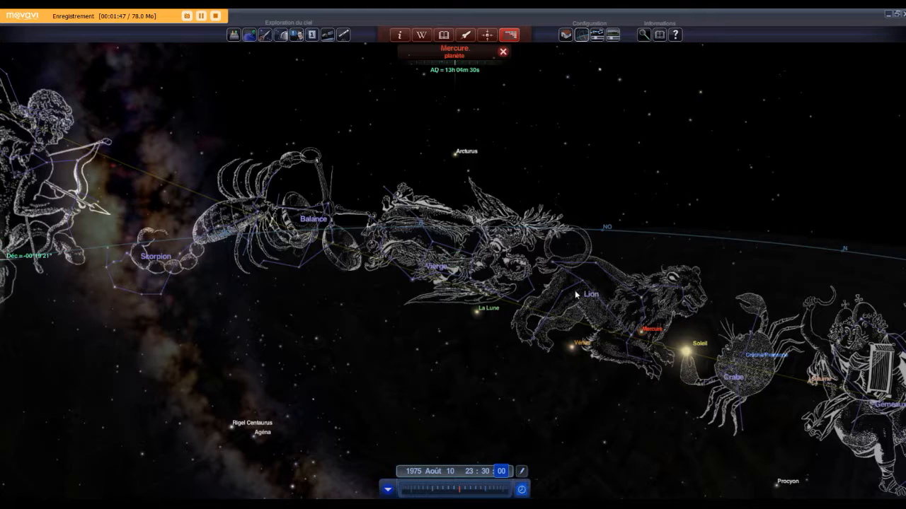
Trace the ecliptic back from Vierge through Balance, Scorpion and Sagittaire to Verseau and Poissons, including Poisson austral near the horizon.
drag(455, 252, 527, 264)
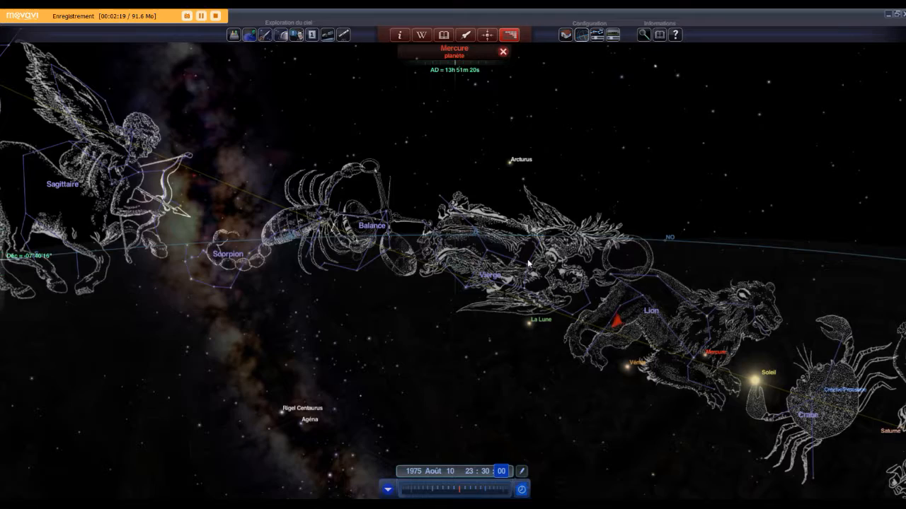
mouse_move(515, 261)
mouse_down()
mouse_move(550, 267)
mouse_move(522, 270)
mouse_up()
drag(418, 243, 605, 241)
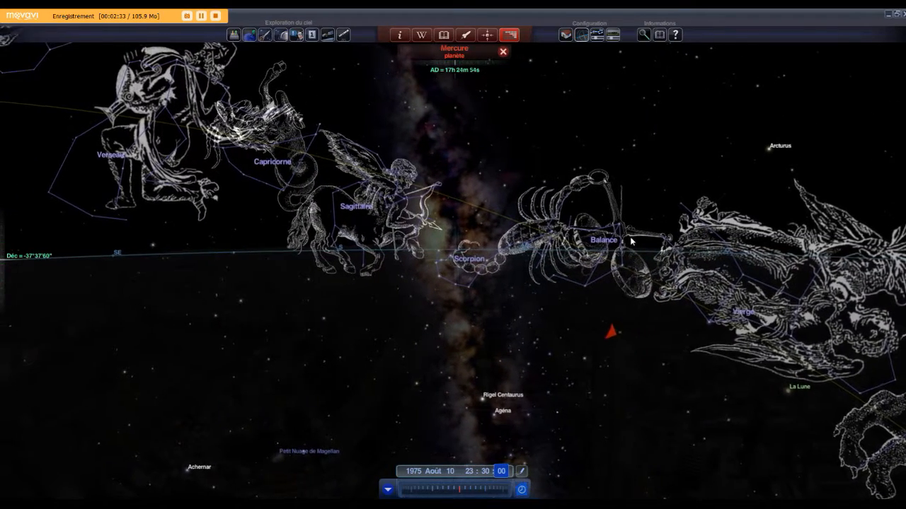
drag(556, 242, 605, 240)
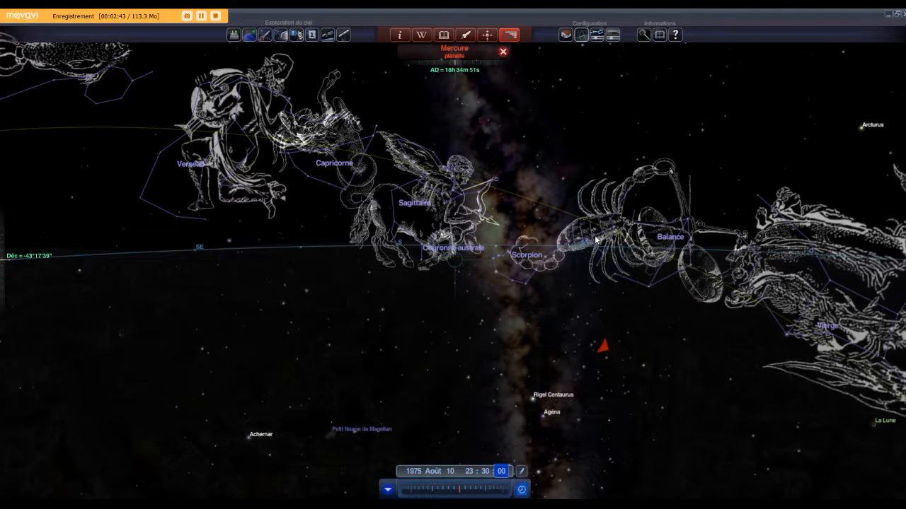
drag(595, 239, 684, 239)
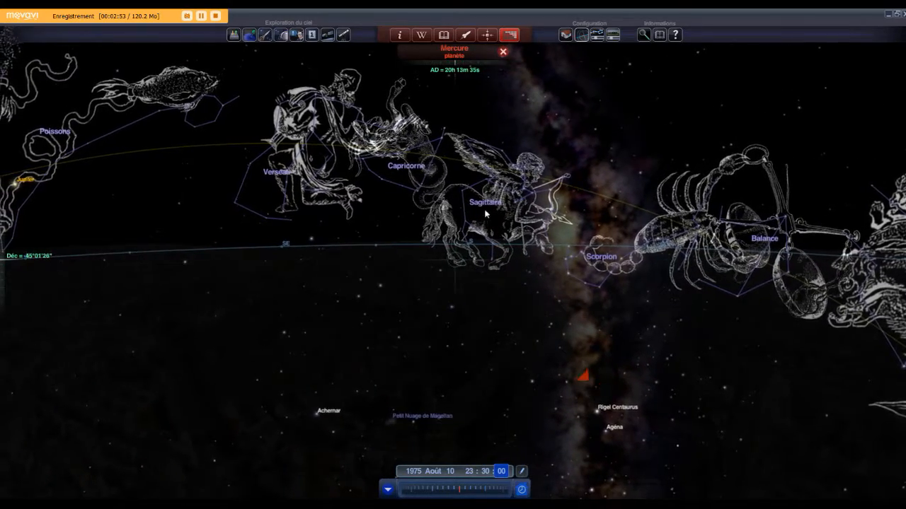
drag(518, 230, 639, 246)
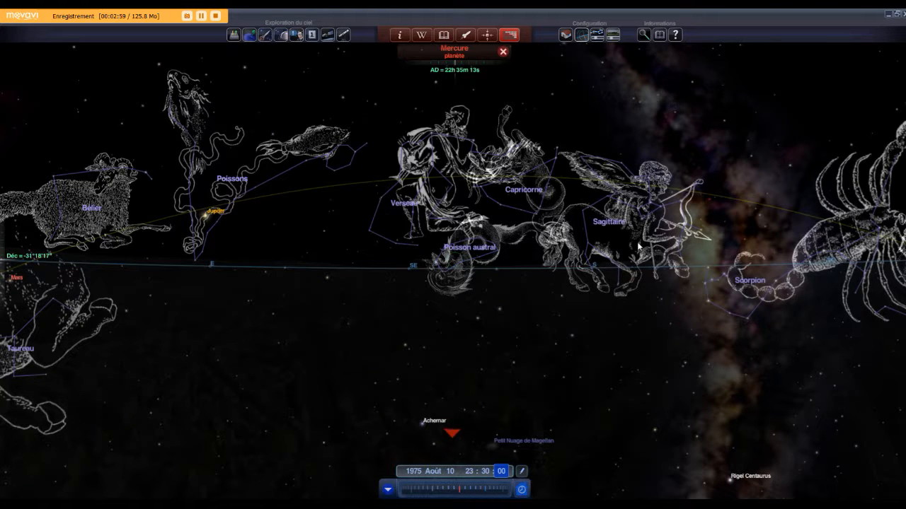
drag(636, 246, 625, 266)
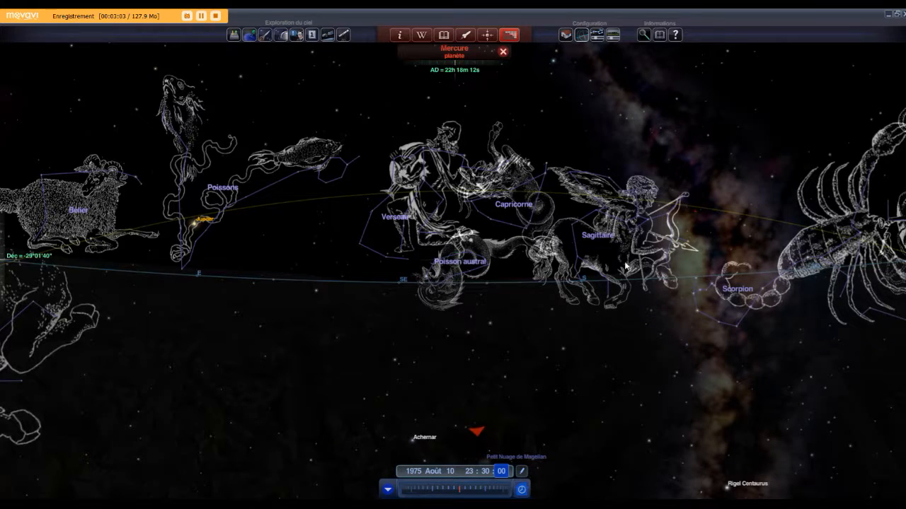
drag(625, 266, 705, 253)
drag(672, 207, 793, 224)
drag(623, 198, 653, 214)
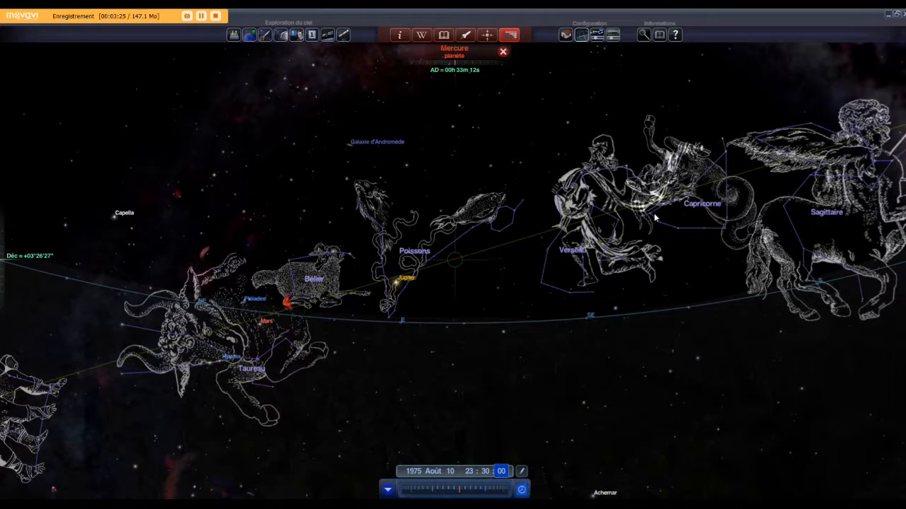
Examine Jupiter near Poissons, Mars near Taureau and the signs from Crabe to Scorpion, ending at Andromède above Bélier.
drag(656, 218, 580, 199)
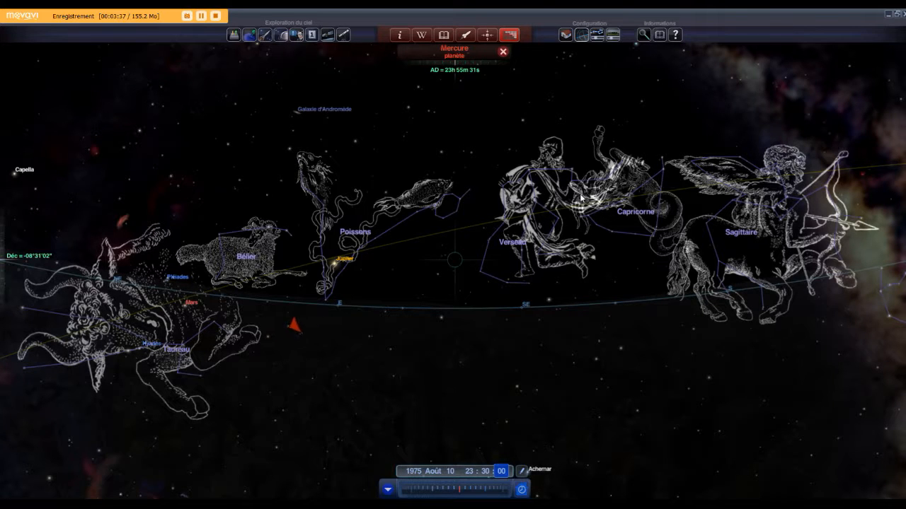
drag(584, 198, 628, 213)
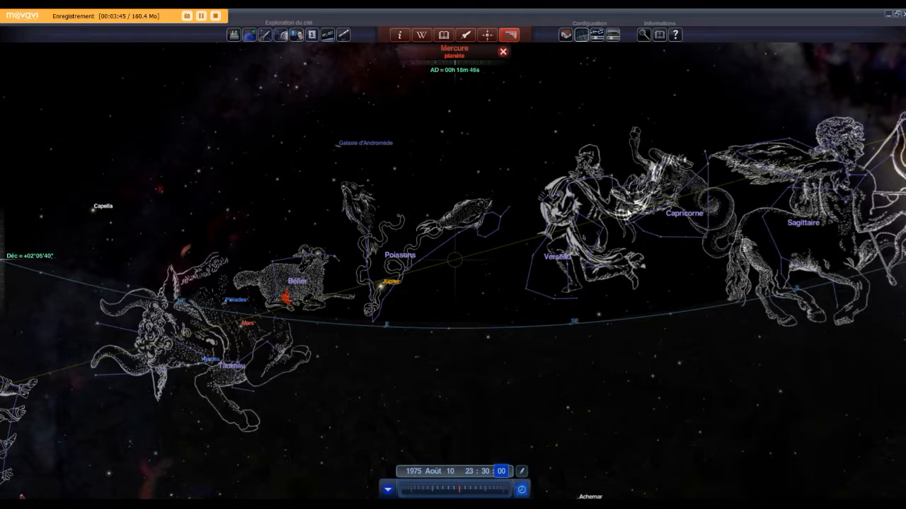
mouse_move(628, 213)
mouse_down()
mouse_move(651, 218)
mouse_move(605, 220)
mouse_move(644, 225)
mouse_move(620, 209)
mouse_move(637, 205)
mouse_up()
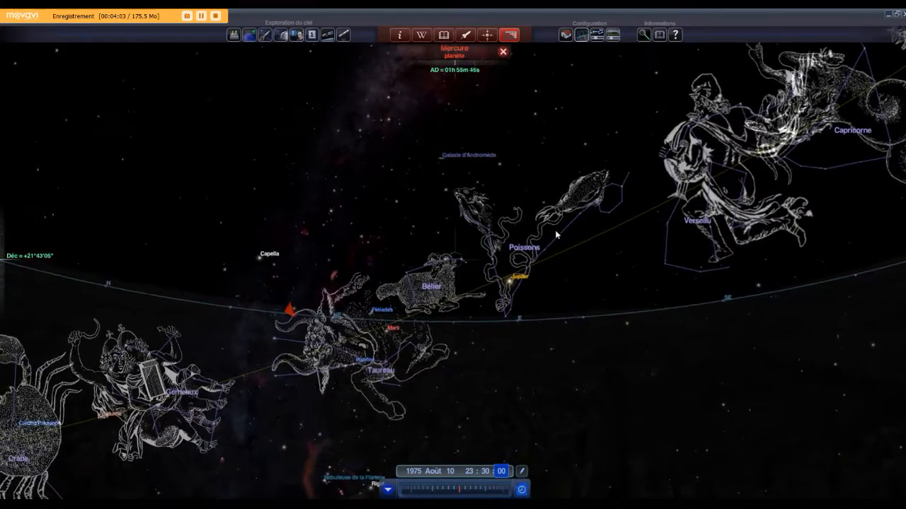
drag(575, 230, 643, 204)
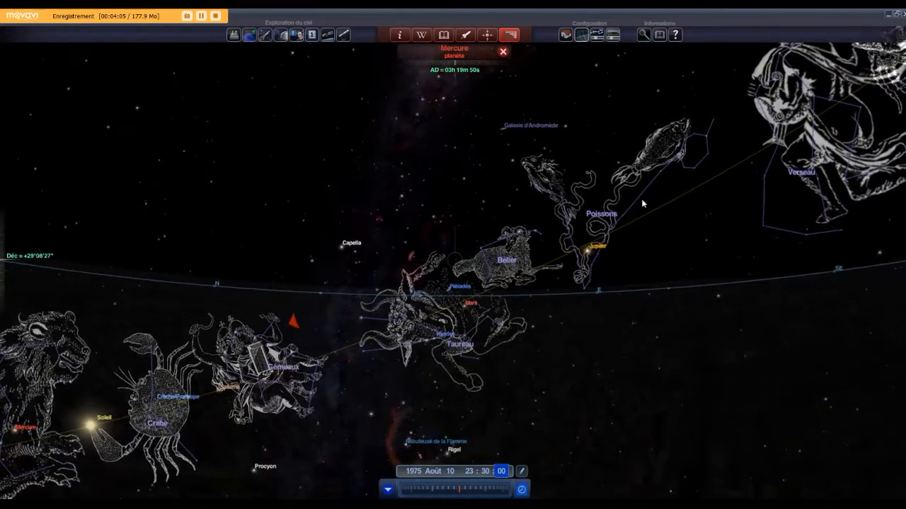
drag(557, 241, 184, 202)
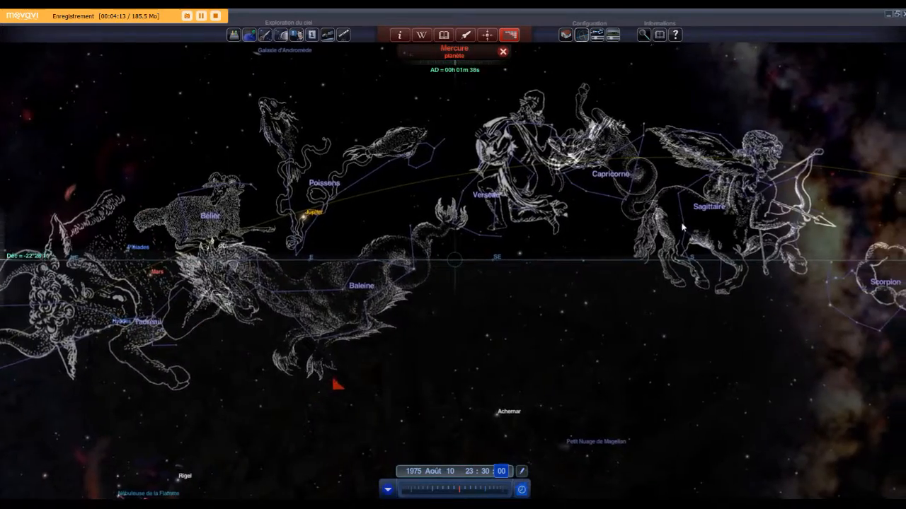
drag(676, 220, 383, 136)
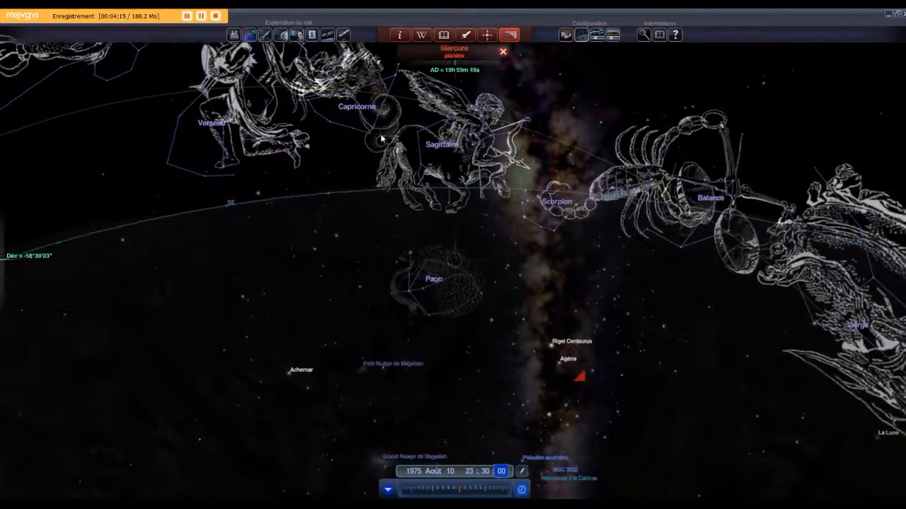
mouse_move(678, 186)
mouse_down()
mouse_move(713, 225)
mouse_move(852, 268)
mouse_move(796, 251)
mouse_move(695, 182)
mouse_move(743, 210)
mouse_move(806, 225)
mouse_up()
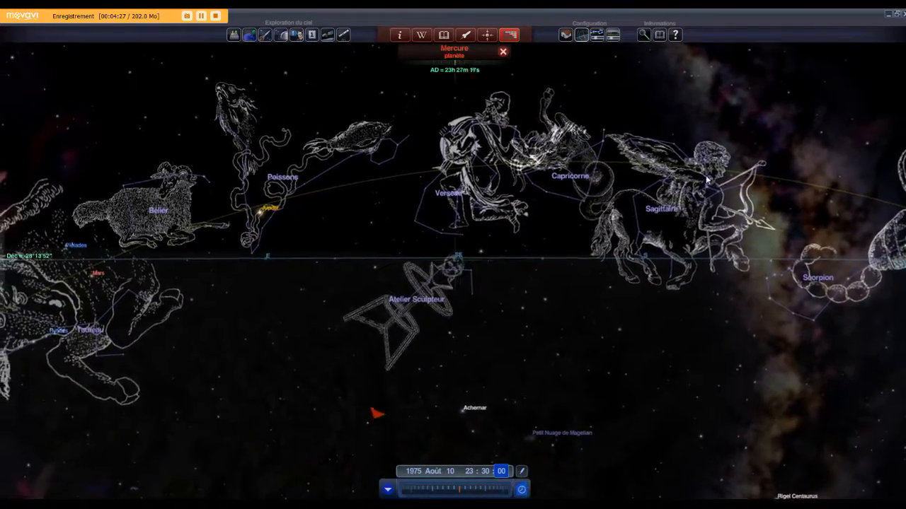
drag(684, 172, 737, 200)
drag(637, 191, 728, 209)
drag(524, 240, 600, 256)
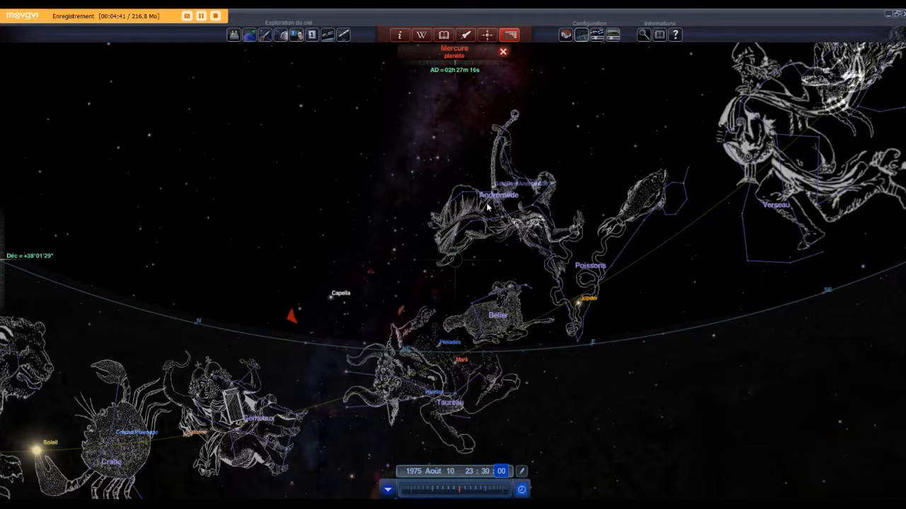
Examine Serpent above Balance and the planets from Vierge to Lion, and return along the ecliptic through Verseau to Jupiter, Bélier and Gémeaux.
drag(722, 182, 122, 218)
drag(773, 348, 642, 346)
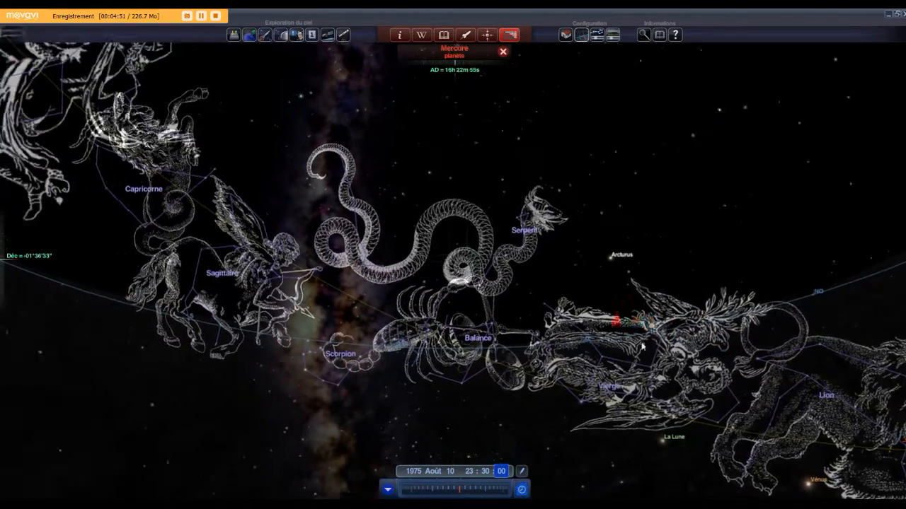
drag(396, 297, 645, 281)
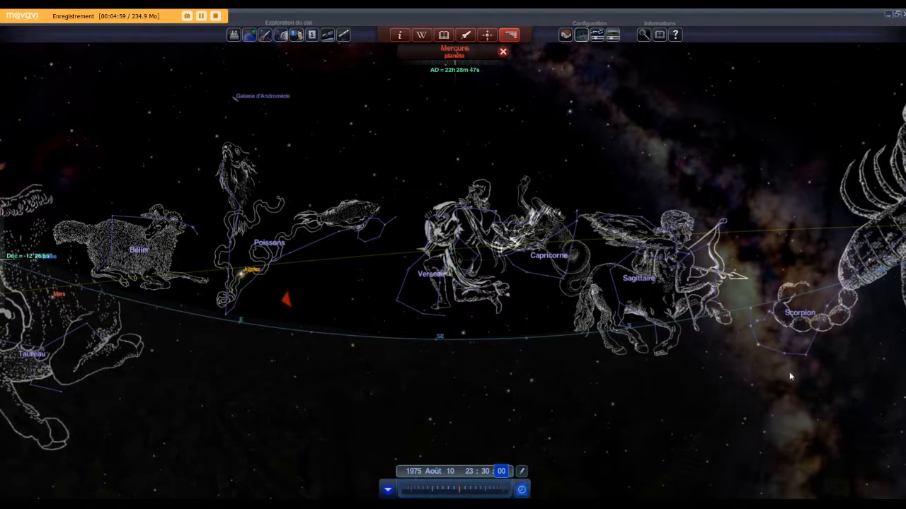
drag(855, 220, 314, 229)
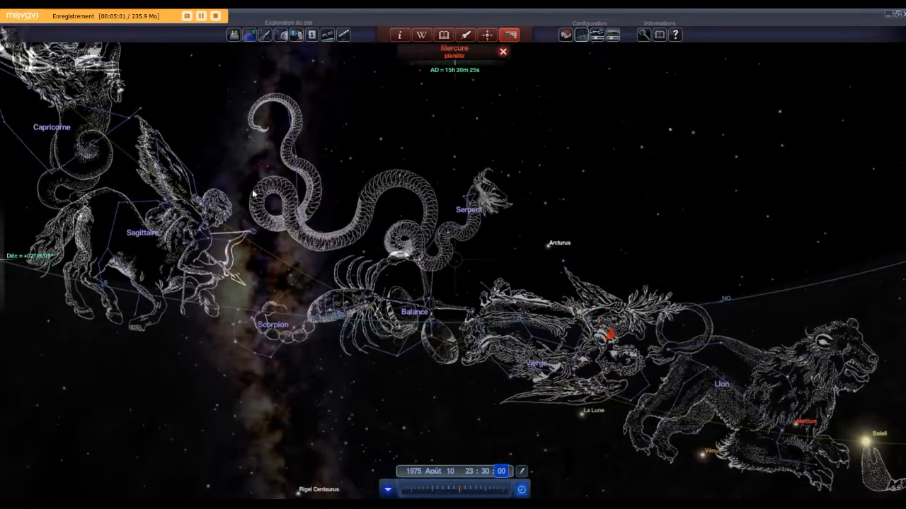
drag(593, 323, 781, 327)
drag(297, 232, 521, 296)
drag(446, 266, 263, 273)
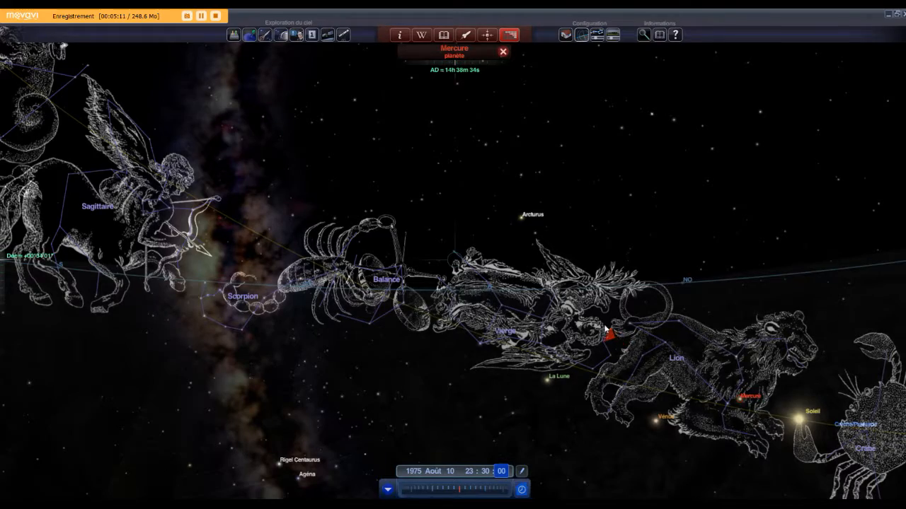
drag(519, 314, 722, 333)
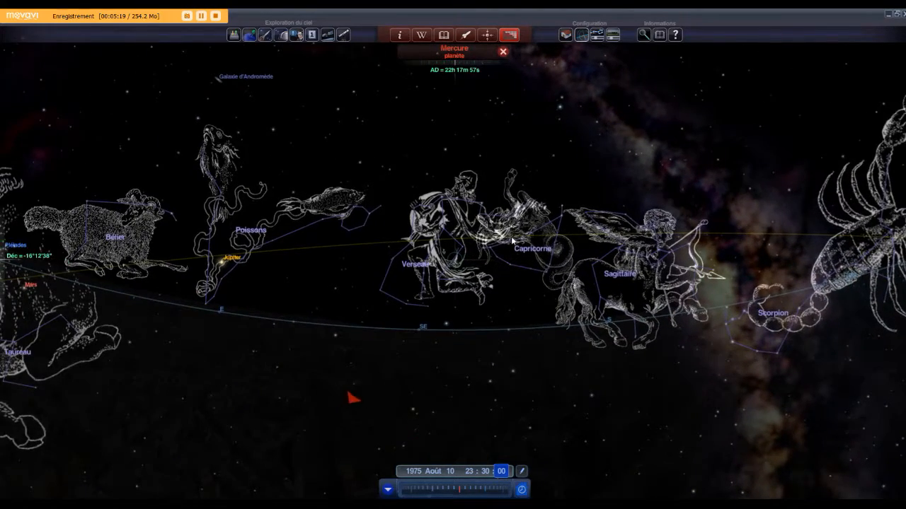
drag(534, 238, 664, 272)
drag(619, 244, 677, 246)
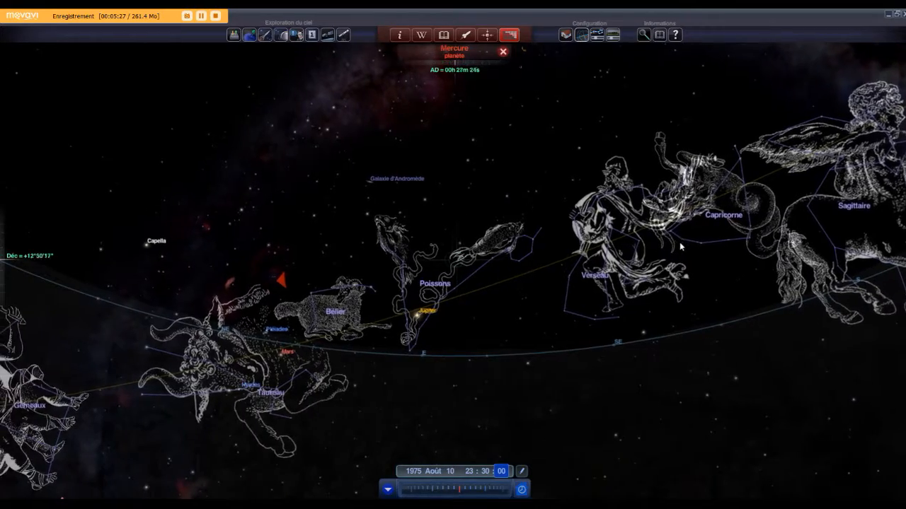
drag(649, 235, 740, 211)
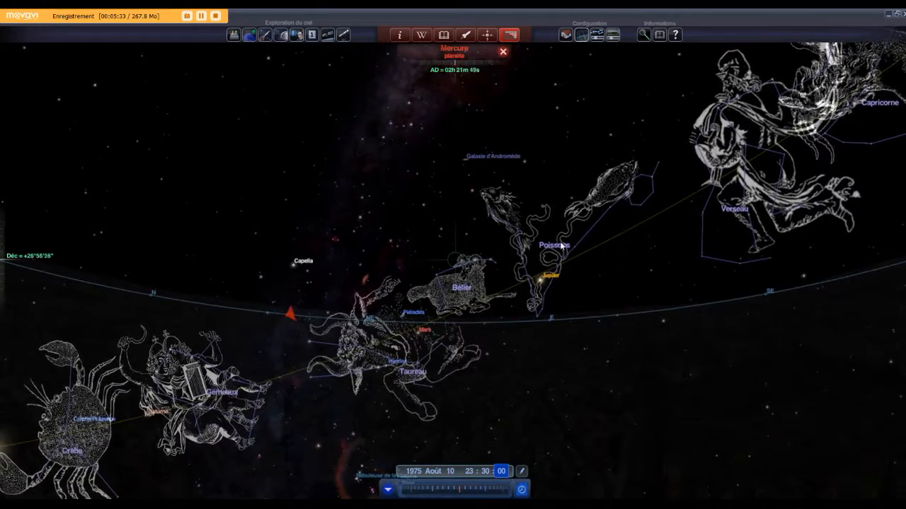
Examine the zodiac around Poissons and Jupiter, follow the ecliptic to Scorpion and Balance, and return to Verseau and Poisson austral.
drag(587, 240, 659, 214)
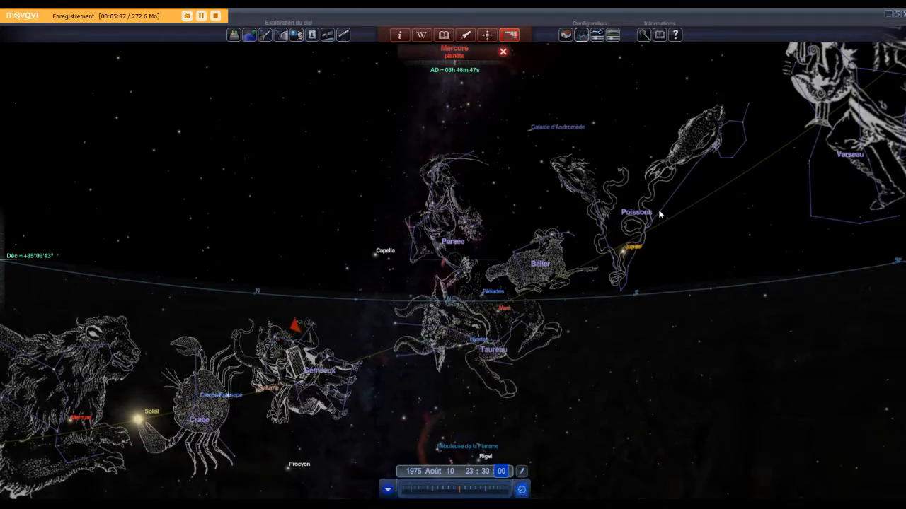
drag(573, 252, 2, 232)
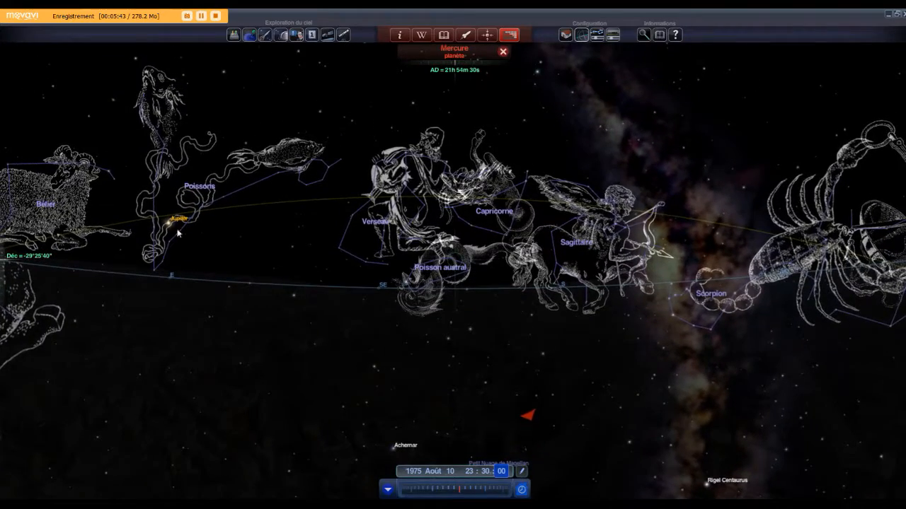
drag(474, 194, 314, 199)
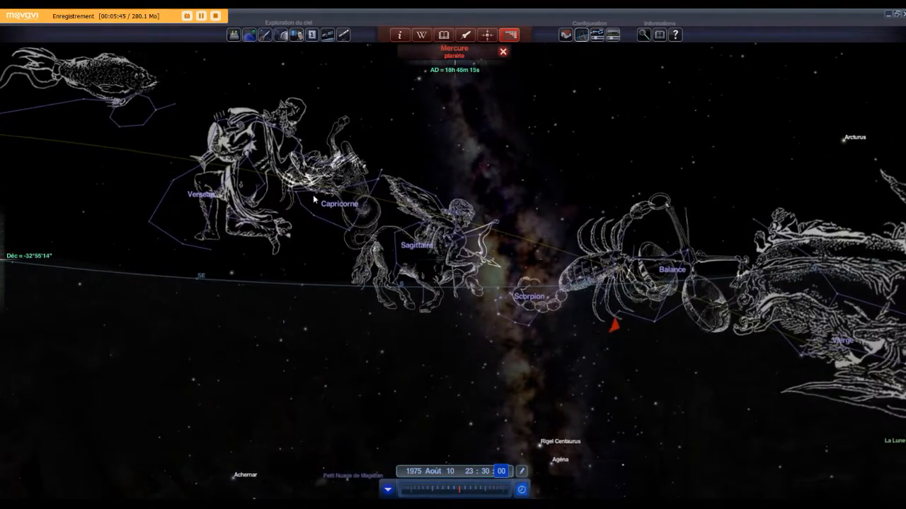
drag(678, 235, 547, 164)
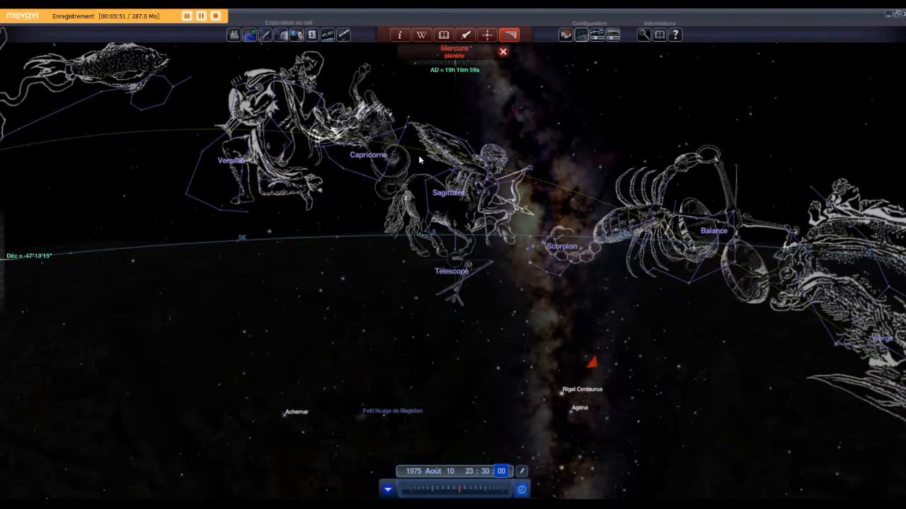
drag(645, 196, 878, 250)
drag(524, 189, 691, 209)
drag(365, 180, 377, 228)
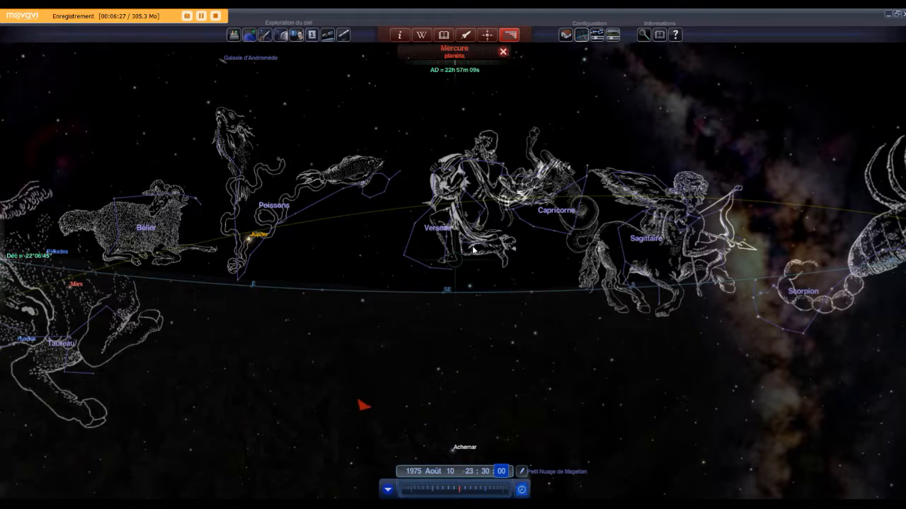
mouse_move(470, 248)
mouse_down()
mouse_move(208, 181)
mouse_move(46, 168)
mouse_move(319, 160)
mouse_move(432, 226)
mouse_move(433, 241)
mouse_move(458, 241)
mouse_up()
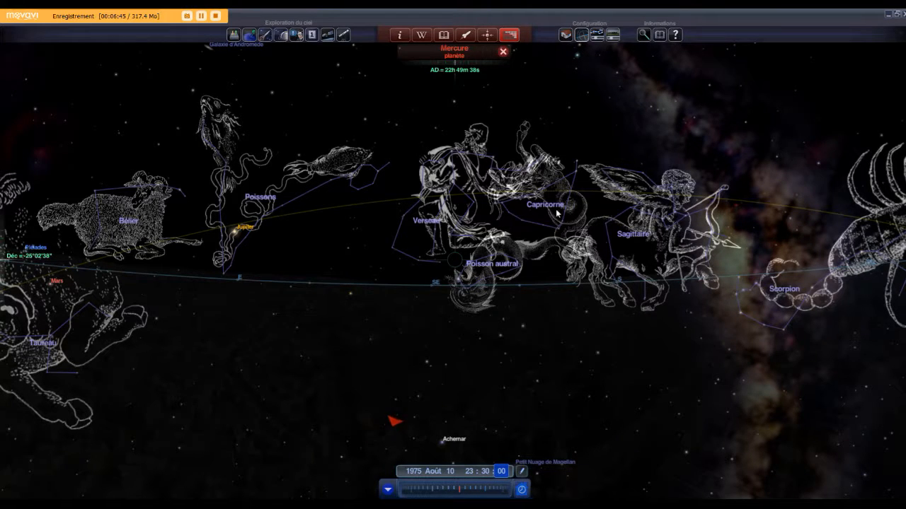
Follow the ecliptic from Verseau to La Lune, Vénus and the Soleil, return to Capricorne, and examine Balance and Hydre femelle.
drag(466, 251, 210, 260)
drag(646, 275, 386, 241)
drag(573, 263, 450, 245)
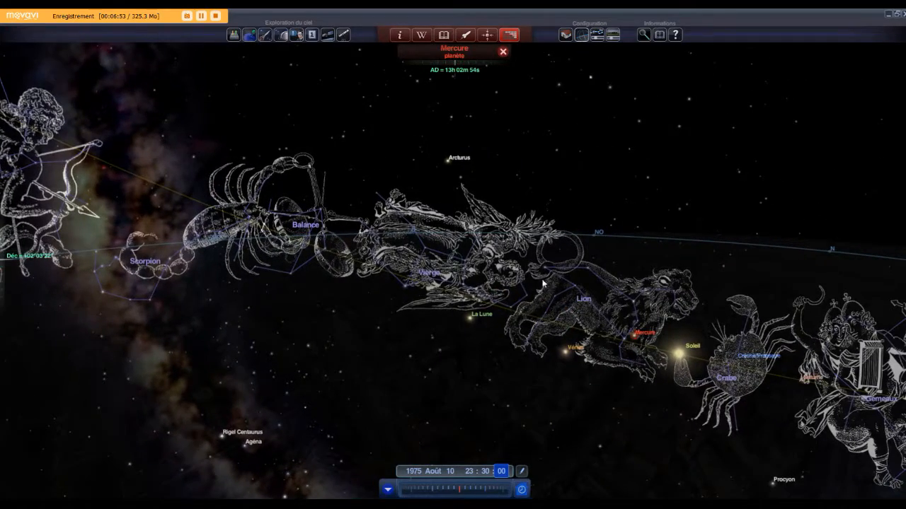
drag(233, 249, 858, 263)
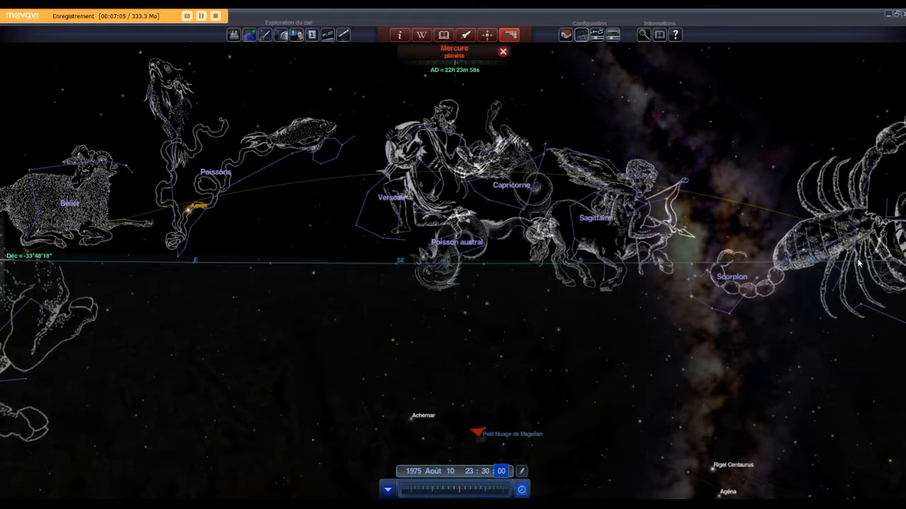
drag(730, 279, 232, 236)
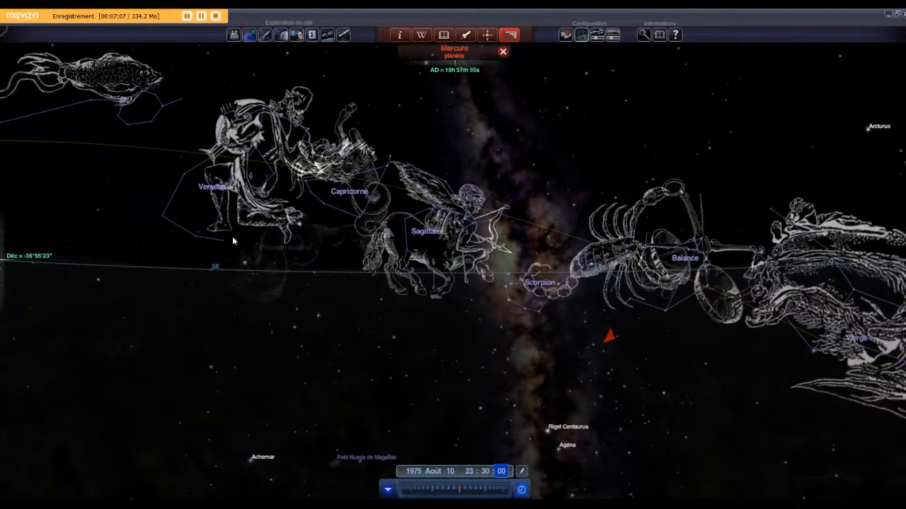
drag(460, 233, 398, 180)
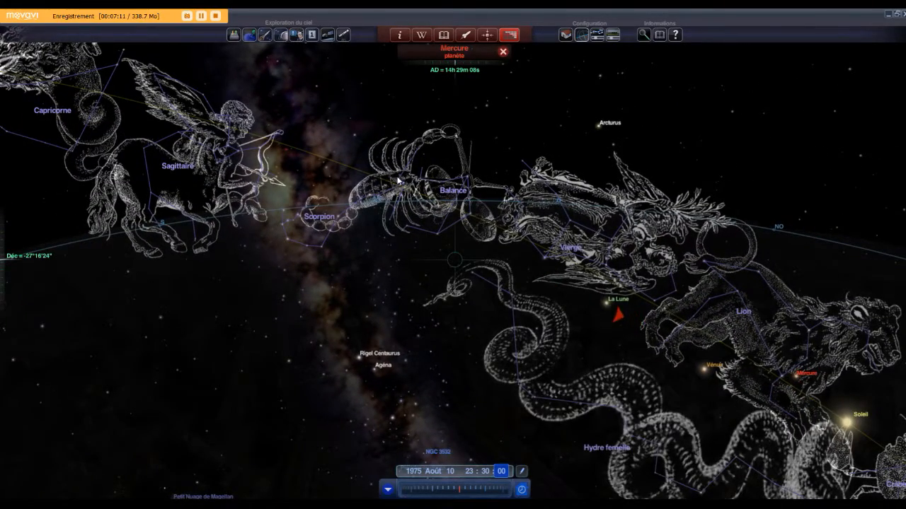
drag(398, 180, 746, 226)
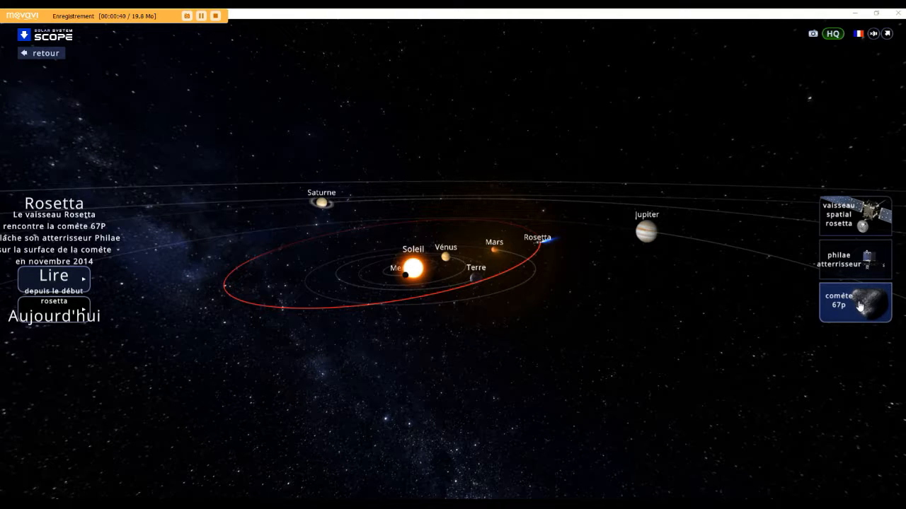
Switch to Solar System Scope and play the Rosetta mission from the beginning.
click(83, 283)
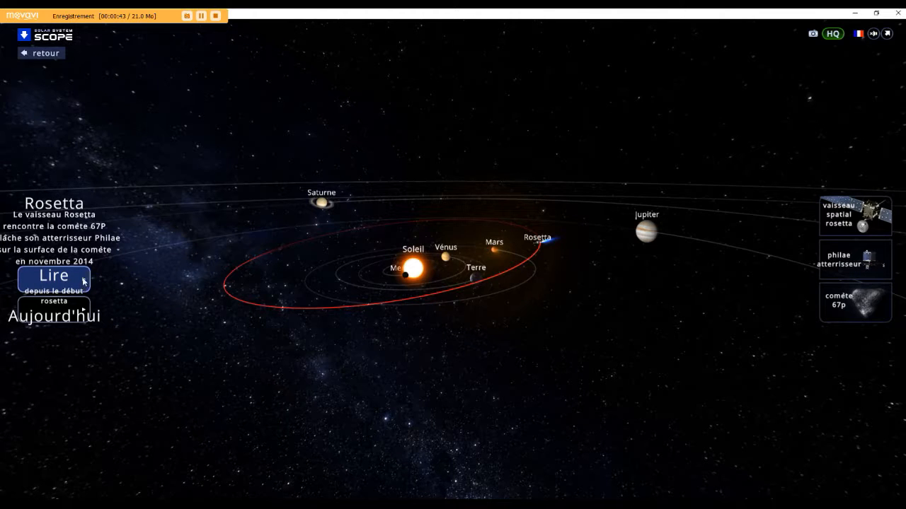